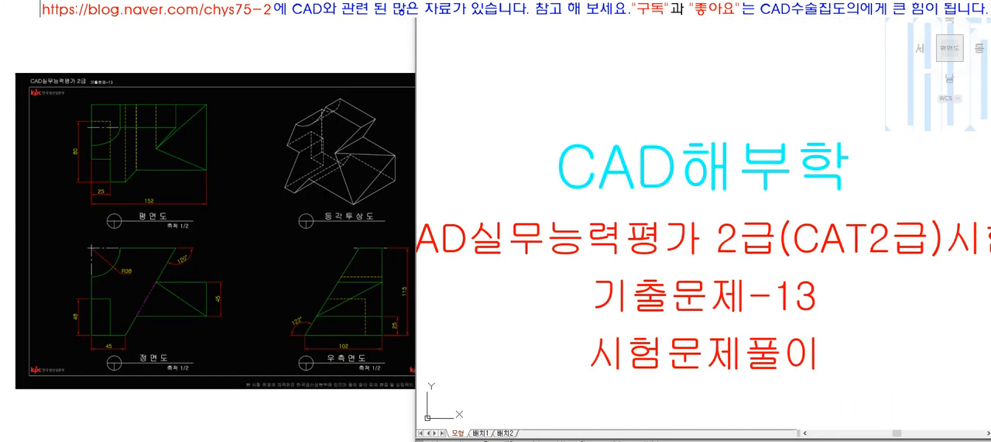
Step: Examine the top, front, right side and isometric views of exam problem 13 together with their dimensions
left_click(353, 31)
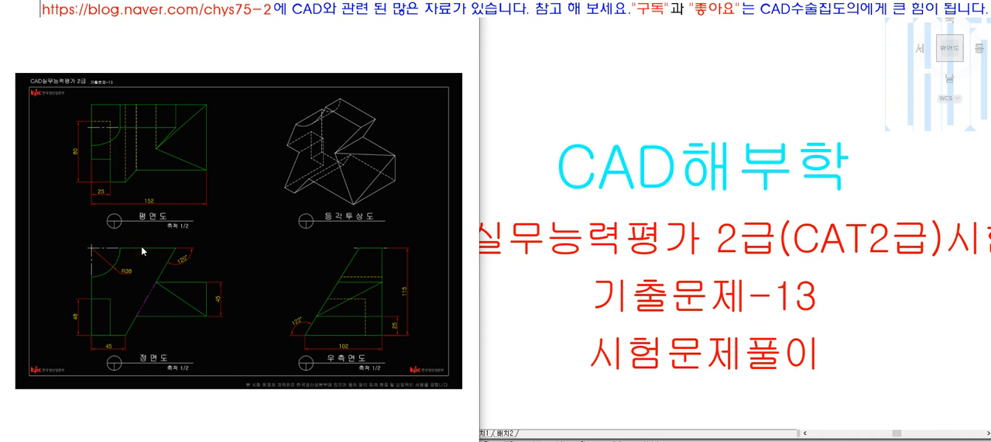
left_click(185, 281)
left_click(168, 314)
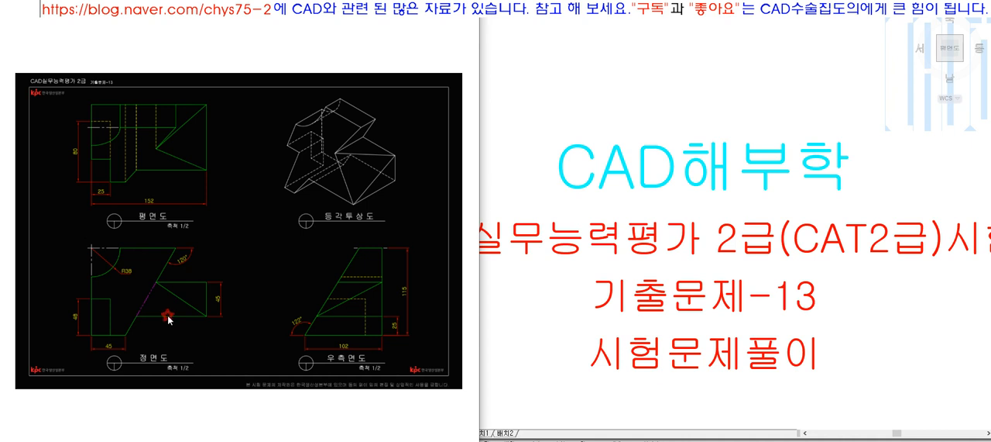
left_click(100, 299)
left_click(145, 248)
left_click(184, 113)
left_click(357, 178)
left_click(282, 258)
left_click(245, 236)
left_click(597, 271)
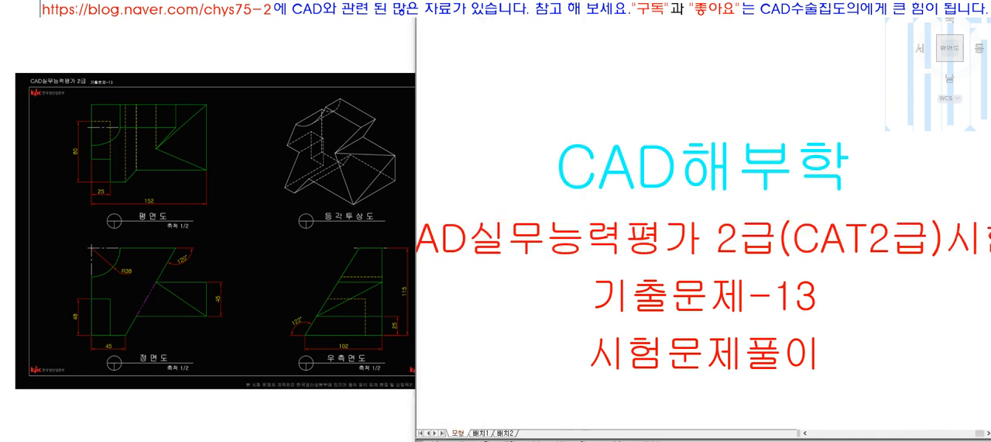
scroll(554, 219, "down", 4)
scroll(500, 238, "up", 2)
left_click(244, 346)
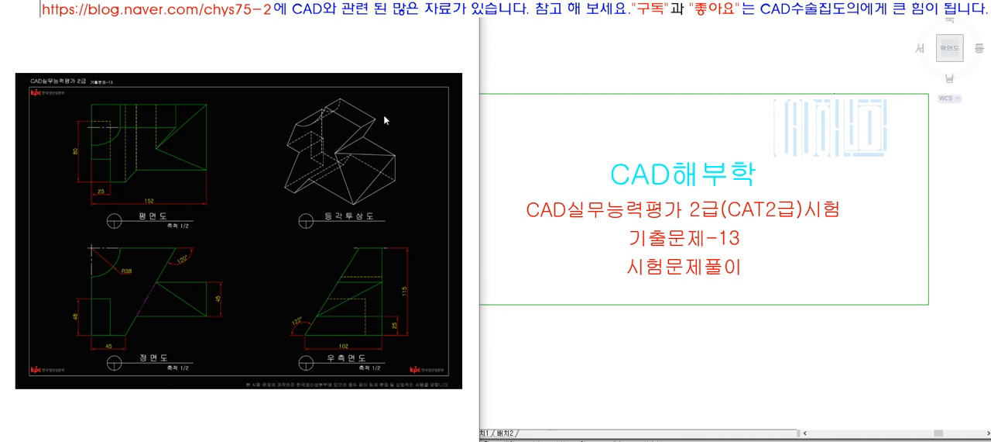
Step: Draw a rectangular sheet border in the empty area beside the title frame and scale it by a factor of 2
left_click(662, 264)
scroll(604, 268, "down", 4)
middle_click_drag(691, 169, 632, 138)
scroll(631, 137, "up", 3)
scroll(803, 237, "up", 2)
scroll(578, 262, "down", 4)
scroll(660, 287, "up", 3)
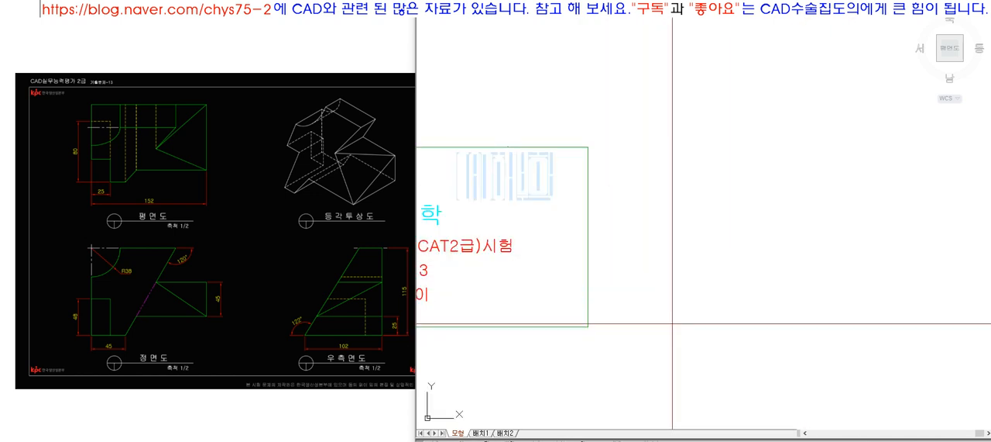
key("Return")
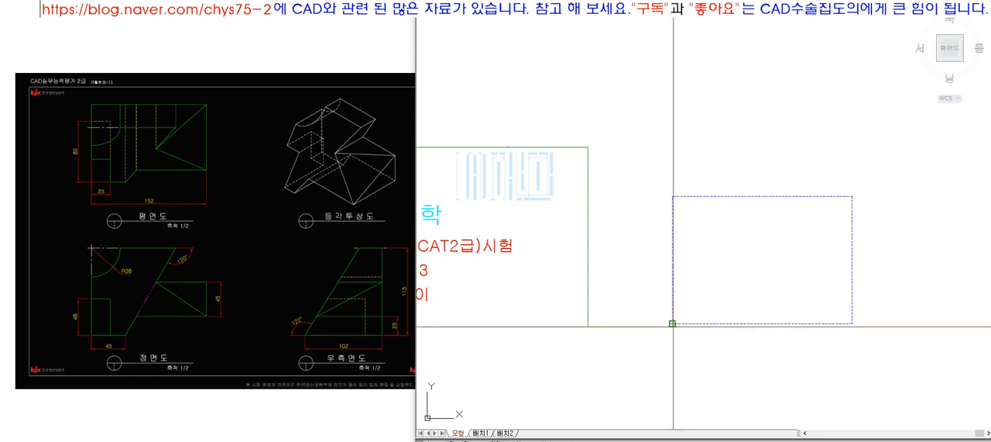
left_click(672, 323)
type("2")
key("Return")
scroll(669, 293, "down", 2)
Step: Draw a horizontal dividing line from the midpoint of the border's left edge and extend it to the right edge
type("l")
key("Return")
left_click(671, 227)
left_click(751, 237)
key("Return")
type("ex")
key("Return")
left_click(741, 230)
key("Return")
Step: Draw a vertical dividing line from the midpoint of the border's upper edge and extend it to the lower edge
type("l")
key("Return")
left_click(782, 152)
left_click(795, 272)
key("Return")
type("ex")
key("Return")
key("Return")
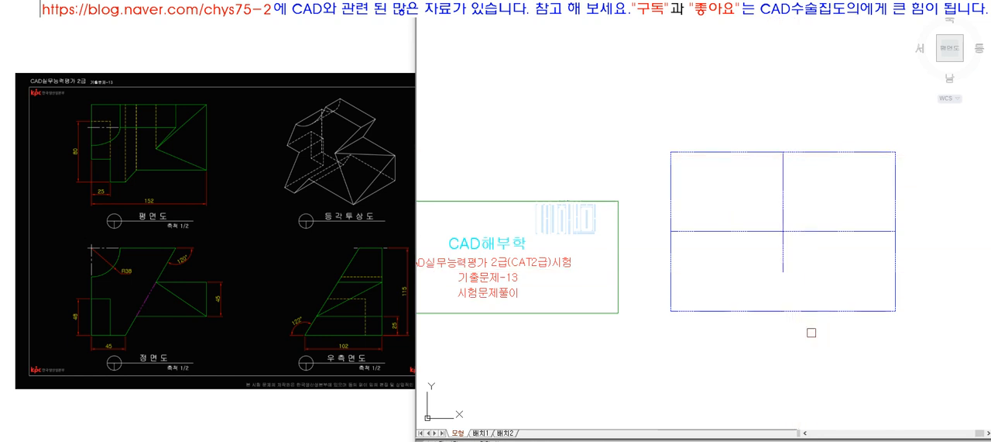
left_click(785, 261)
key("Return")
scroll(753, 275, "up", 2)
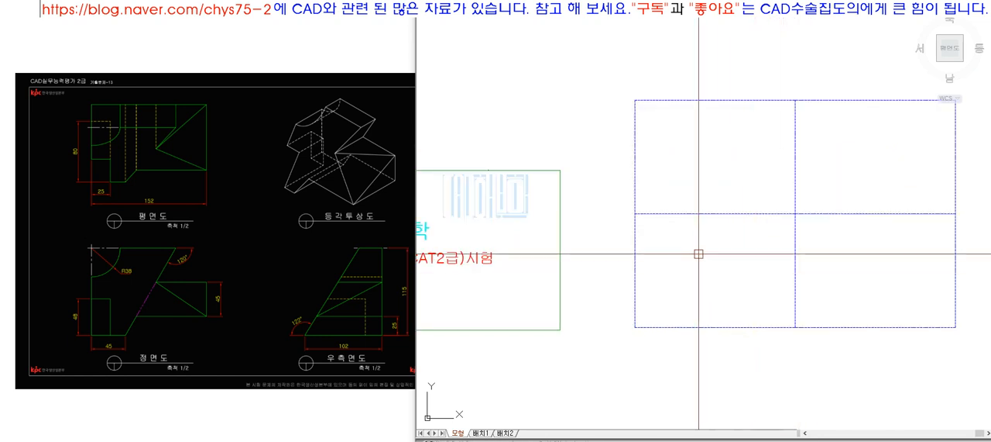
key("Escape")
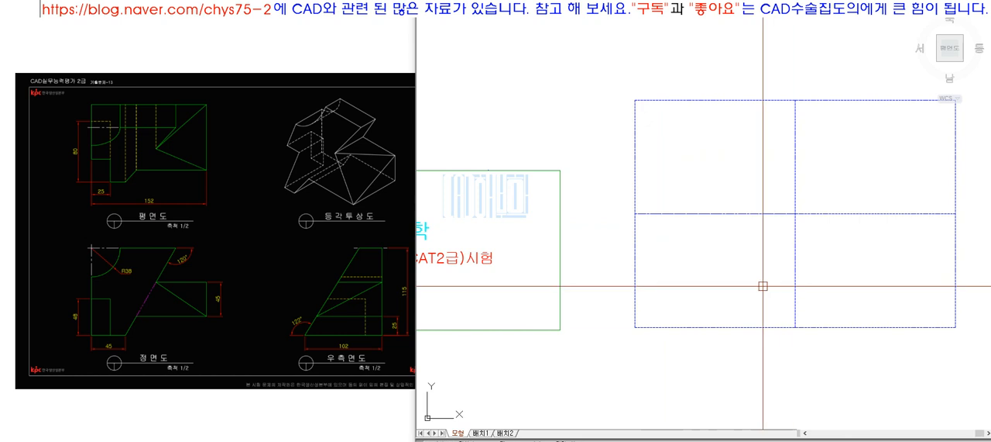
Step: Draw a helper diagonal across the lower-left quadrant and a vertical line from its midpoint up to the horizontal divider
type("l")
key("Return")
left_click(658, 215)
left_click(794, 326)
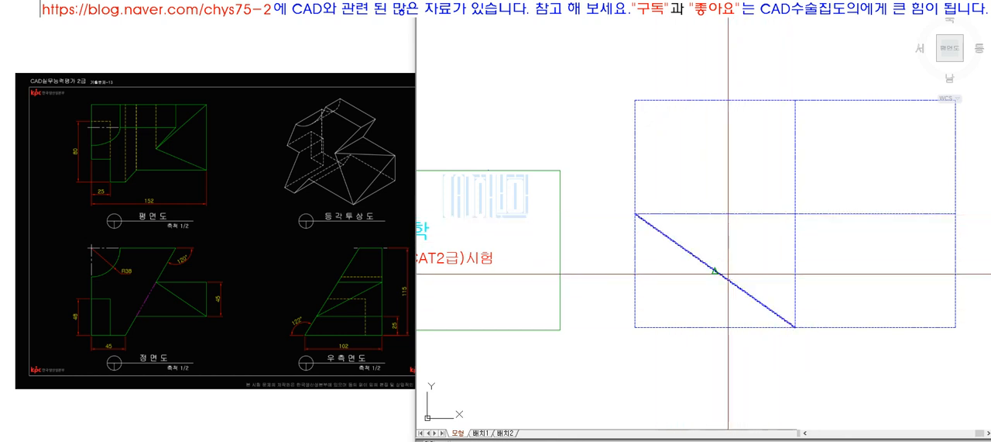
key("Return")
left_click(718, 245)
key("Return")
Step: Draw a horizontal line through the diagonal's midpoint, extend it to the border's left edge, and remove the diagonal
type("l")
key("Return")
left_click(725, 274)
left_click(768, 275)
key("Return")
type("ex")
key("Return")
type("ex")
key("Return")
left_click(660, 281)
left_click(613, 263)
key("Return")
left_click(671, 256)
left_click(737, 289)
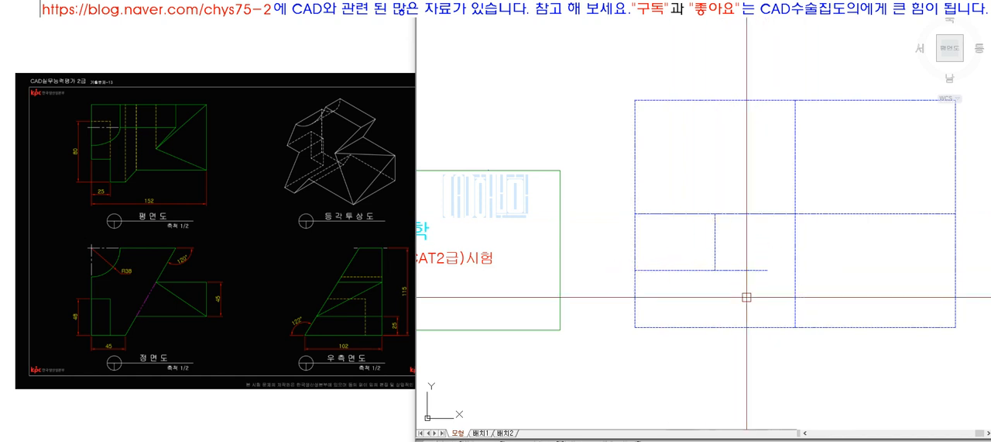
Step: Extend the horizontal and vertical centre lines to the right and lower edges of the lower-left quadrant
left_click(763, 271)
key("Return")
key("Return")
key("Return")
left_click(716, 254)
Step: Copy the quadrant's crossed centre lines into the upper-left and lower-right quadrants
key("Return")
type("co")
key("Return")
left_click(742, 284)
left_click(707, 256)
key("Return")
left_click(636, 326)
left_click(637, 214)
key("Return")
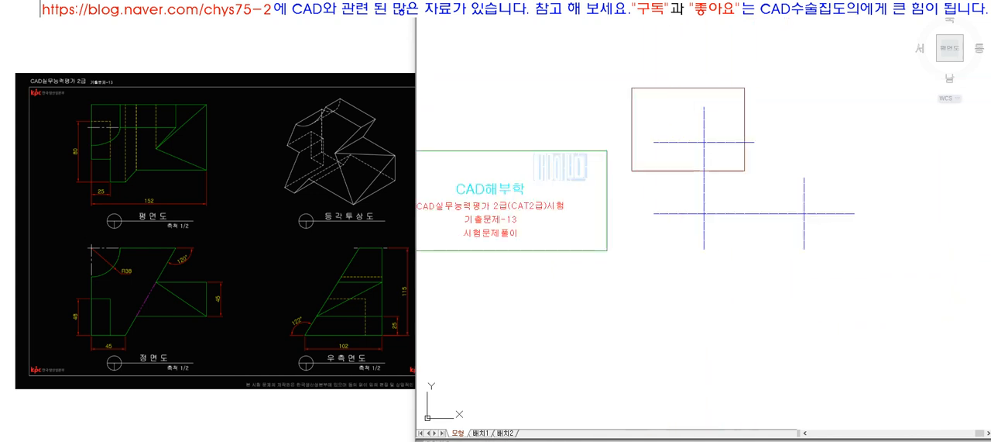
Step: Erase the border and dividing lines, and move the remaining centre lines to the green layer
left_click(870, 258)
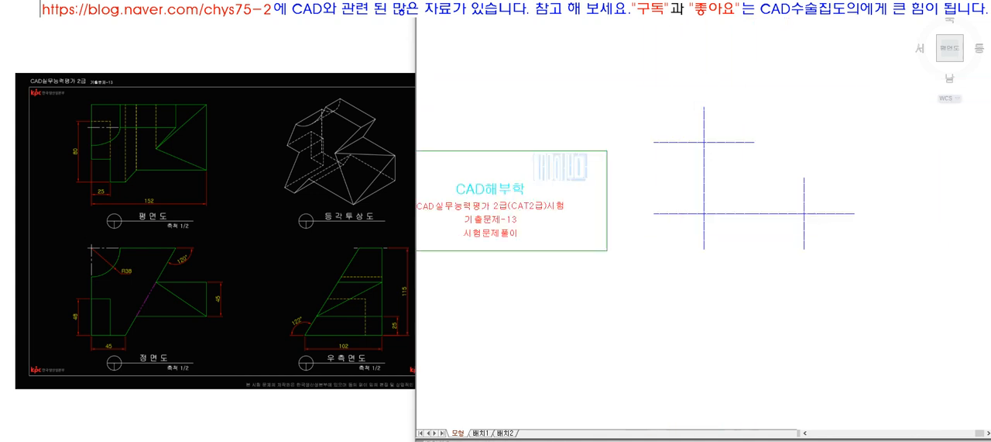
left_click(892, 383)
left_click(564, 112)
left_click(637, 11)
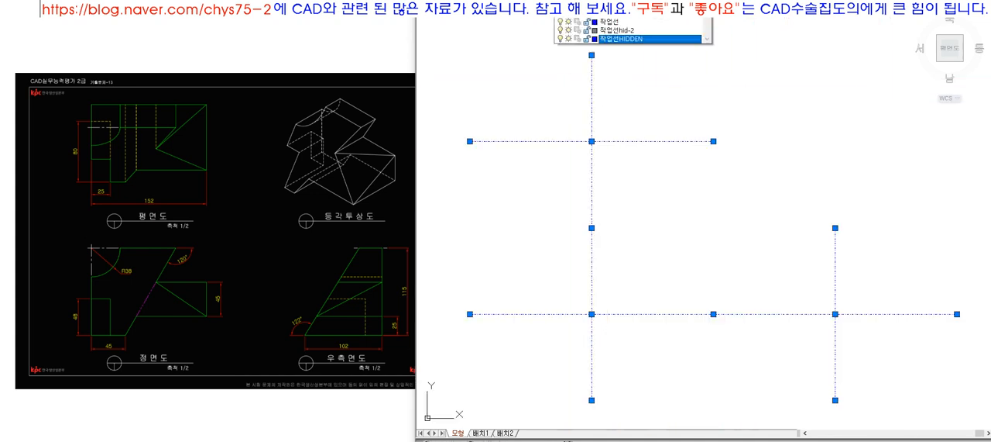
left_click(661, 69)
key("Escape")
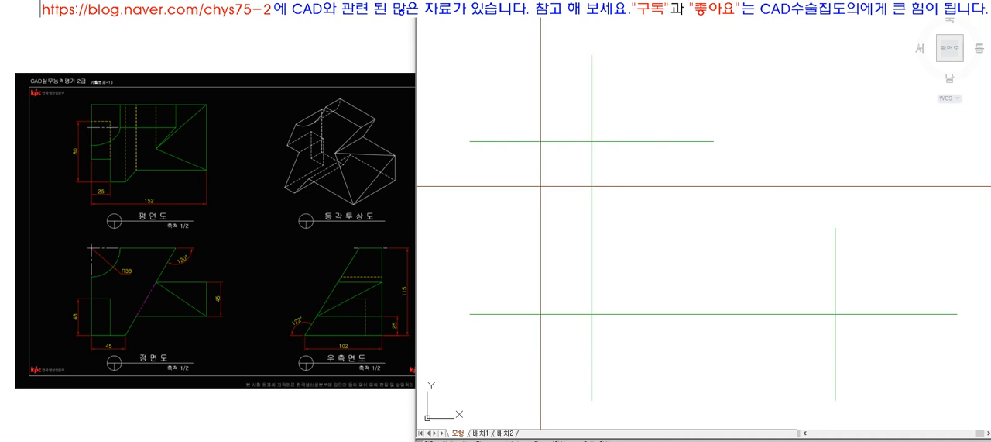
Step: Offset the top view's vertical centre line to both sides for the 152 overall width and erase the original
left_click(588, 159)
left_click(549, 160)
left_click(595, 161)
left_click(659, 170)
left_click(593, 169)
key("space")
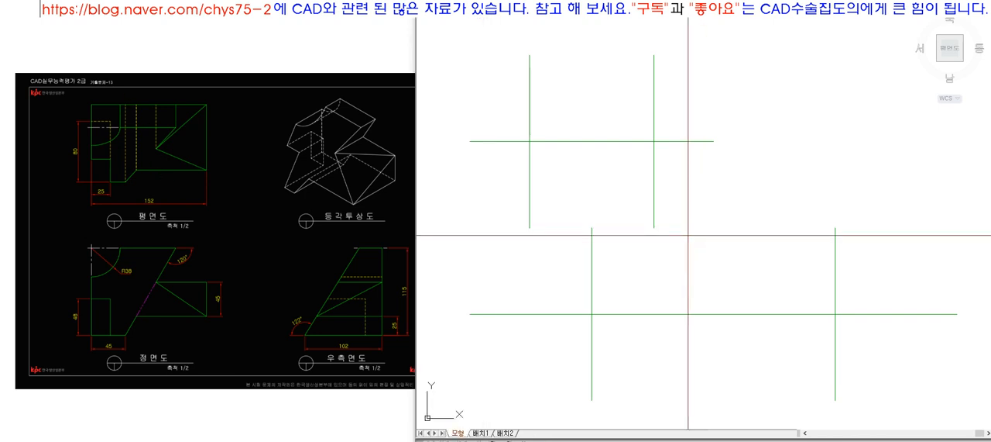
Step: Offset the top view's horizontal centre line to both sides for the 102 overall depth and erase the original
left_click(602, 142)
left_click(601, 137)
left_click(584, 142)
left_click(578, 152)
type("e")
left_click(577, 142)
Step: Trim the overhanging ends of the top view's four lines to leave a closed rectangle
type("tr")
left_click(691, 203)
left_click(507, 84)
key("space")
left_click(503, 197)
left_click(496, 81)
left_click(486, 64)
left_click(688, 78)
left_click(673, 76)
left_click(718, 217)
left_click(709, 217)
left_click(525, 200)
key("space")
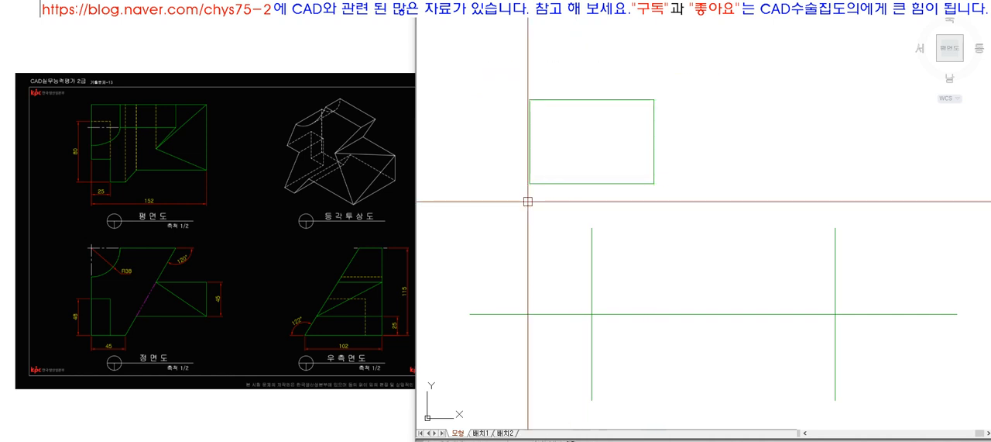
Step: Copy the top view's two side edges down across the front view area and erase the front view's vertical centre line
type("co")
left_click(717, 147)
left_click(490, 136)
key("space")
left_click(742, 123)
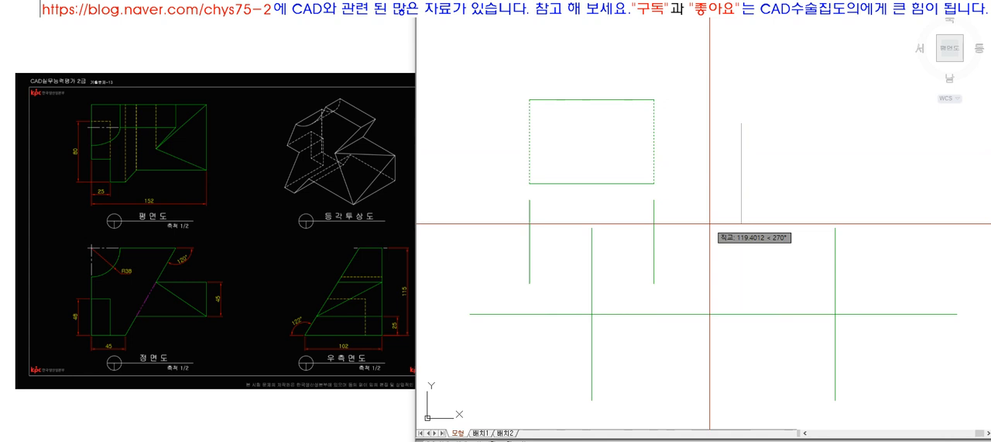
key("space")
key("space")
left_click(681, 284)
left_click(514, 305)
key("space")
left_click(749, 113)
left_click(729, 222)
key("space")
type("e")
left_click(593, 343)
key("space")
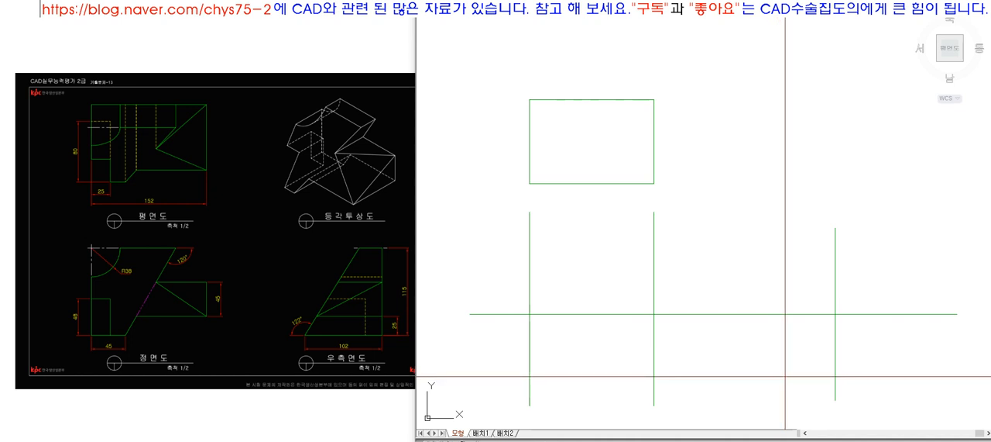
Step: Offset the front view's horizontal centre line to both sides for the 115 overall height and erase the original
key("space")
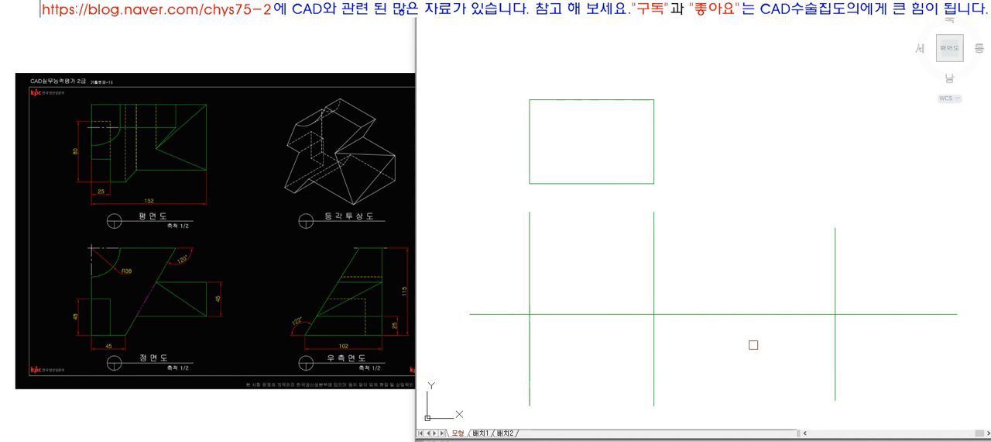
left_click(671, 314)
left_click(670, 309)
left_click(670, 315)
left_click(670, 322)
type("e")
left_click(669, 314)
Step: Trim the overhanging ends of the front view's lines to leave a closed rectangle
type("tr")
left_click(677, 393)
left_click(509, 248)
key("space")
left_click(491, 225)
left_click(678, 229)
left_click(682, 224)
left_click(672, 371)
left_click(688, 385)
left_click(510, 381)
left_click(506, 381)
left_click(488, 224)
key("space")
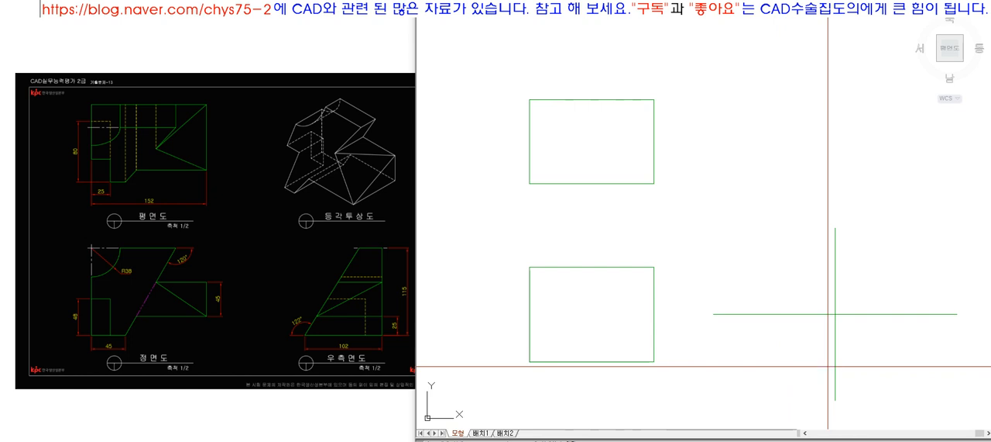
Step: Offset the right side view's vertical centre line 51 to both sides and erase the original
type("51")
left_click(835, 347)
left_click(818, 344)
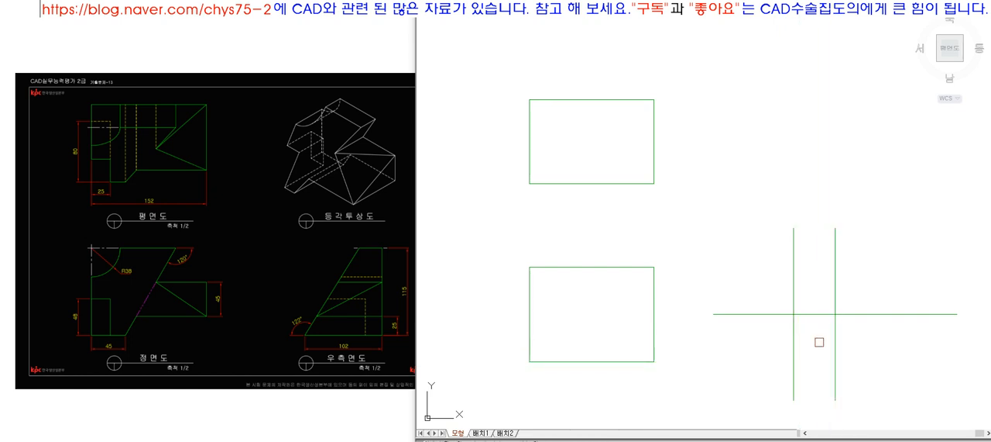
left_click(835, 341)
left_click(854, 345)
key("space")
type("e")
left_click(855, 346)
left_click(832, 289)
key("space")
Step: Extend the front view's top and bottom edges across both vertical lines of the right side view
type("ex")
left_click(634, 234)
left_click(593, 398)
key("space")
left_click(601, 315)
left_click(795, 301)
key("space")
key("ctrl+z")
left_click(609, 351)
left_click(574, 240)
left_click(543, 222)
left_click(705, 210)
key("space")
type("ex")
left_click(912, 313)
left_click(861, 278)
key("space")
left_click(853, 240)
left_click(808, 366)
Step: Trim the overhanging line ends around the right side view to leave a closed rectangle
key("space")
type("tr")
left_click(905, 376)
left_click(755, 245)
key("space")
left_click(772, 204)
left_click(751, 388)
left_click(920, 248)
left_click(830, 254)
key("space")
Step: Check the side view's width and height with temporary linear dimensions without keeping them
type("dli")
left_click(794, 362)
left_click(877, 362)
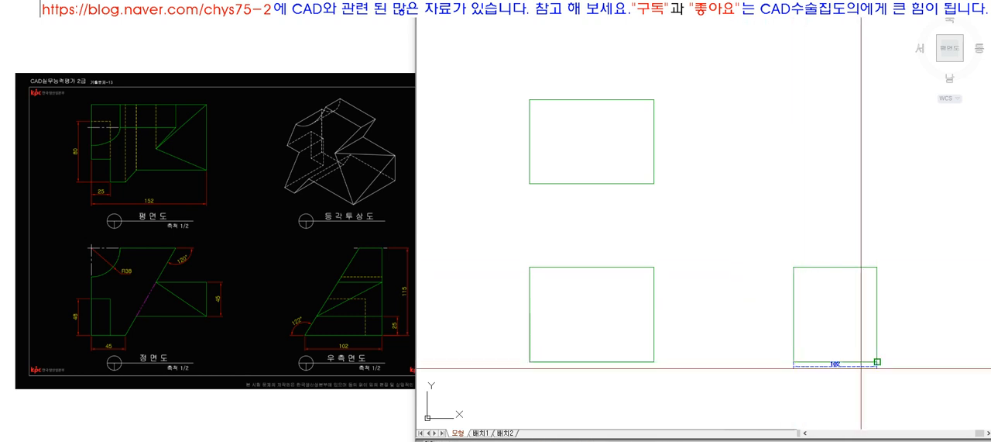
key("Escape")
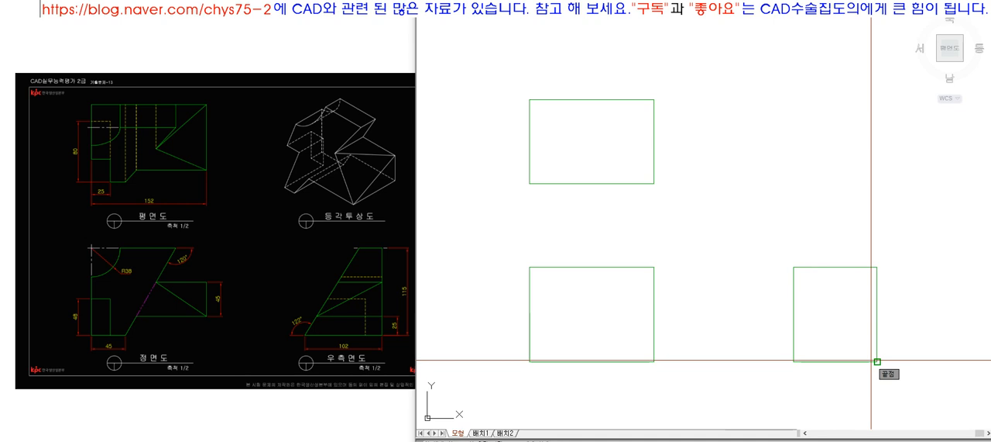
key("Return")
left_click(878, 362)
left_click(878, 268)
key("Escape")
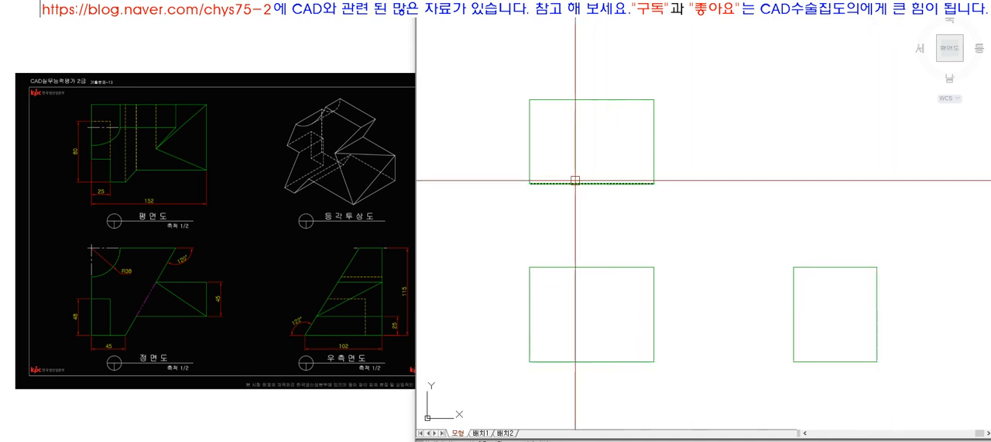
left_click(549, 184)
left_click(629, 187)
key("Escape")
Step: Rotate the side view's left edge by -32° about its lower end
type("z")
key("Return")
left_click(488, 66)
left_click(909, 376)
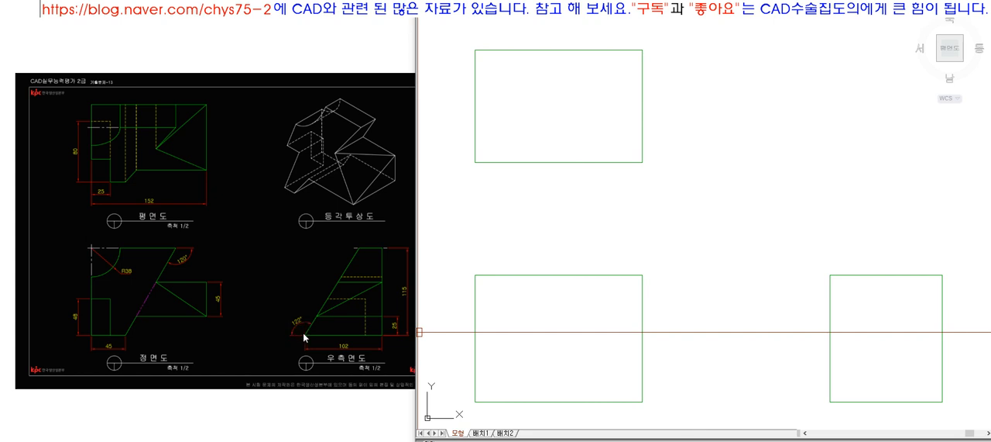
left_click(850, 368)
left_click(792, 352)
key("Escape")
left_click(829, 383)
key("space")
left_click(831, 402)
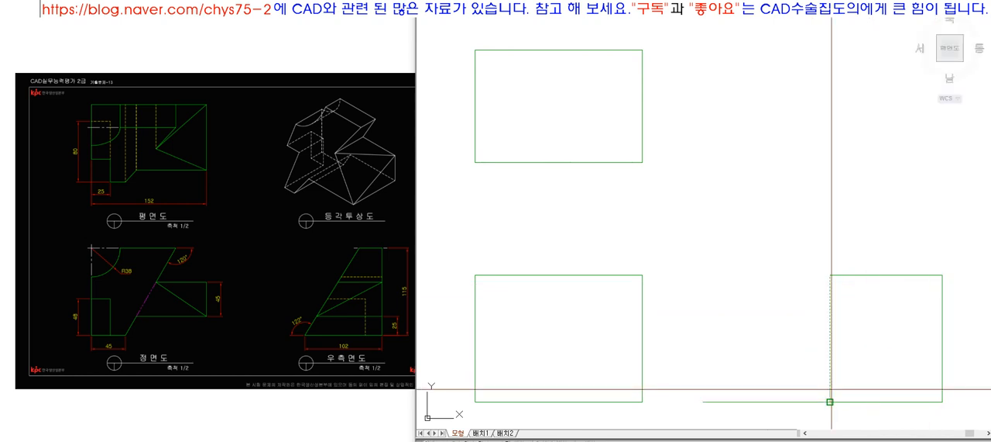
type("-32")
key("space")
Step: Fillet the side view's slanted edge with its top edge to form a sharp corner
type("f")
key("space")
left_click(880, 318)
left_click(919, 275)
Step: Offset the side view's bottom edge 25 upward and trim the copy at the slanted edge
scroll(673, 217, "down", 3)
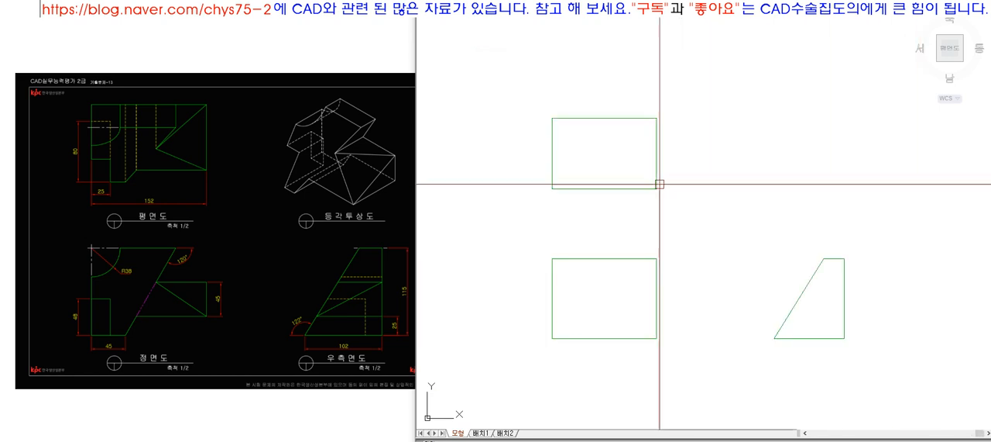
scroll(731, 261, "up", 2)
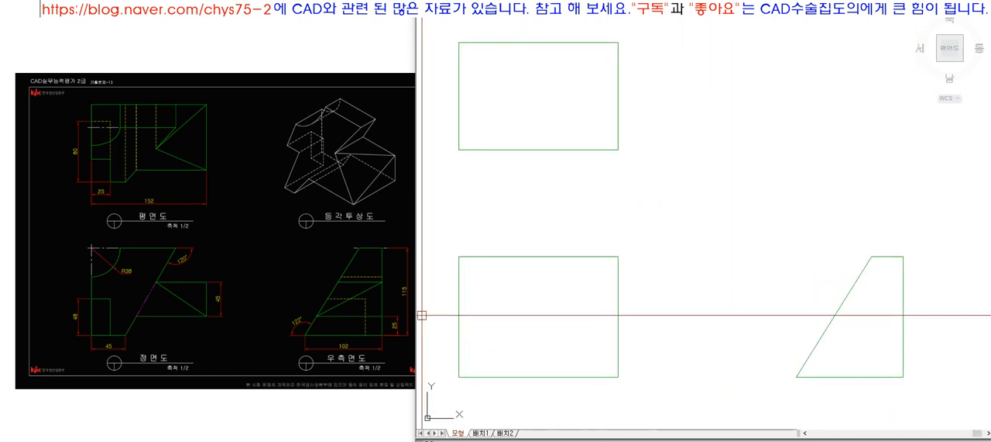
left_click(863, 377)
left_click(834, 338)
key("space")
type("tr")
key("space")
left_click(824, 338)
left_click(792, 349)
key("space")
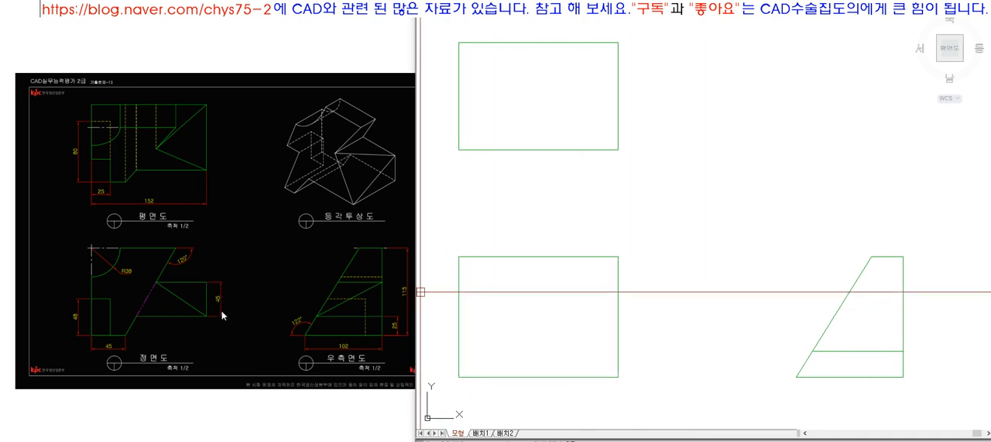
Step: Offset the side view's inner horizontal line 45 upward and trim the copy at the slanted edge
left_click(183, 286)
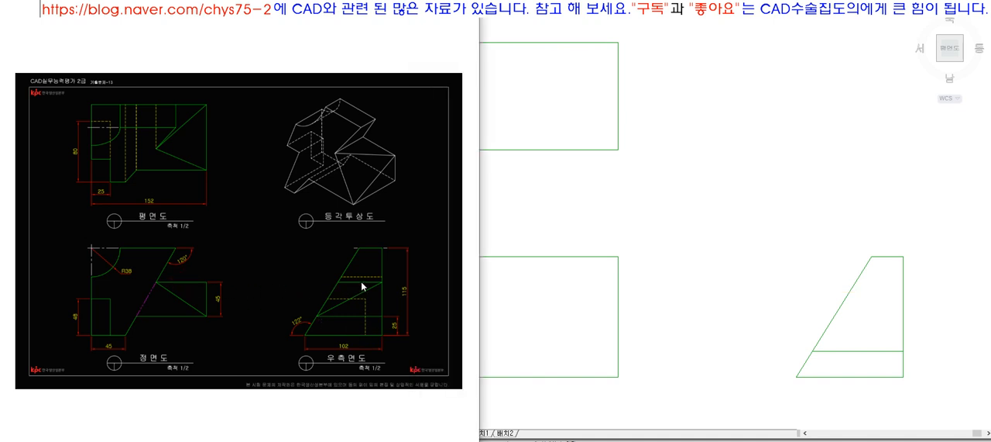
scroll(361, 283, "up", 3)
scroll(361, 284, "down", 3)
left_click(765, 330)
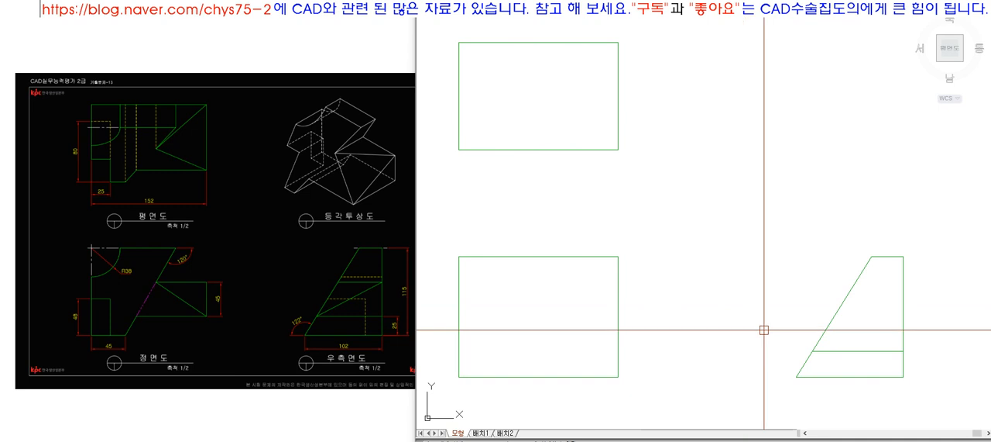
type("45")
left_click(863, 351)
left_click(863, 333)
key("space")
left_click(842, 310)
type("tr")
left_click(825, 305)
key("space")
Step: Draw a diagonal from the upper inner line's right end to the lower inner line's left end in the side view
type("l")
left_click(904, 302)
left_click(812, 351)
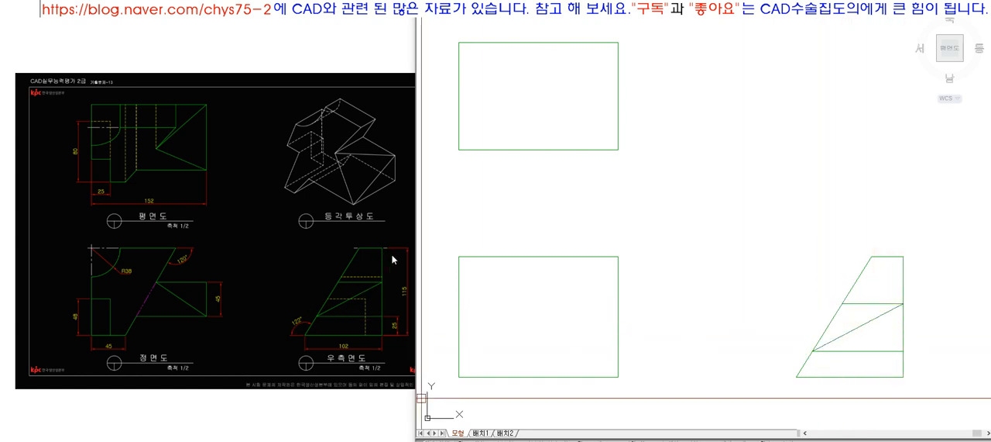
key("space")
Step: Add short centre-line marks beyond both ends of the side view's top edge and switch them to the grey line layer
left_click(872, 257)
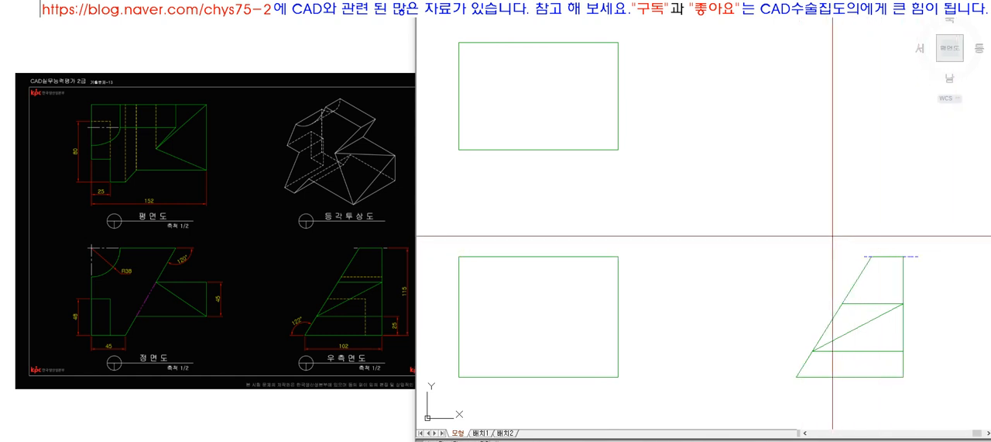
scroll(933, 269, "up", 6)
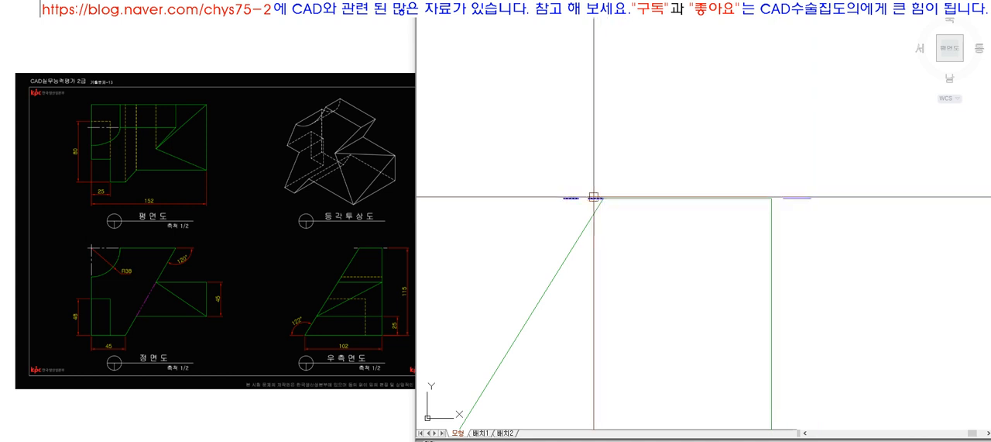
left_click_drag(521, 176, 617, 226)
left_click_drag(674, 159, 824, 235)
left_click(665, 10)
left_click(662, 24)
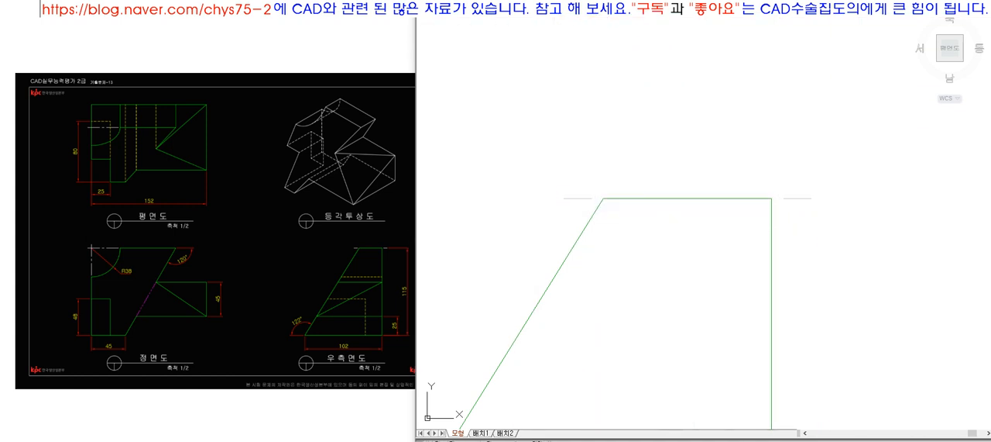
scroll(706, 159, "down", 3)
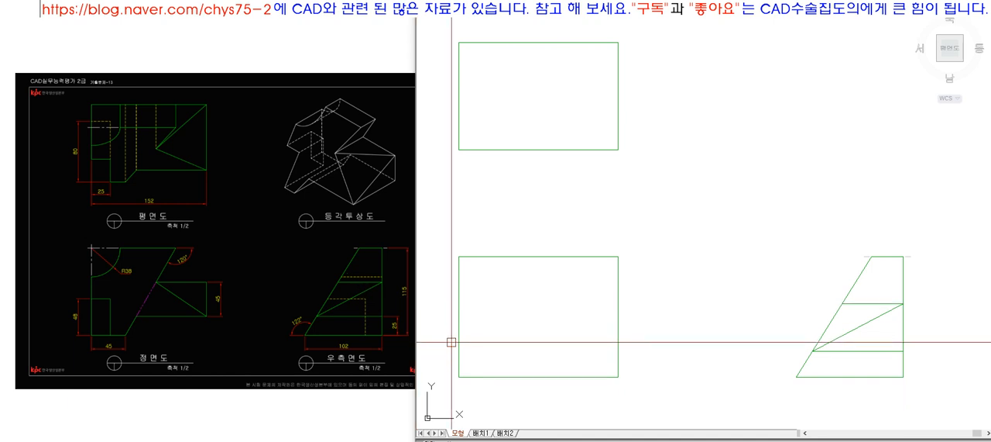
Step: Offset the front view's left edge 45 to the inside
middle_click_drag(488, 336, 516, 307)
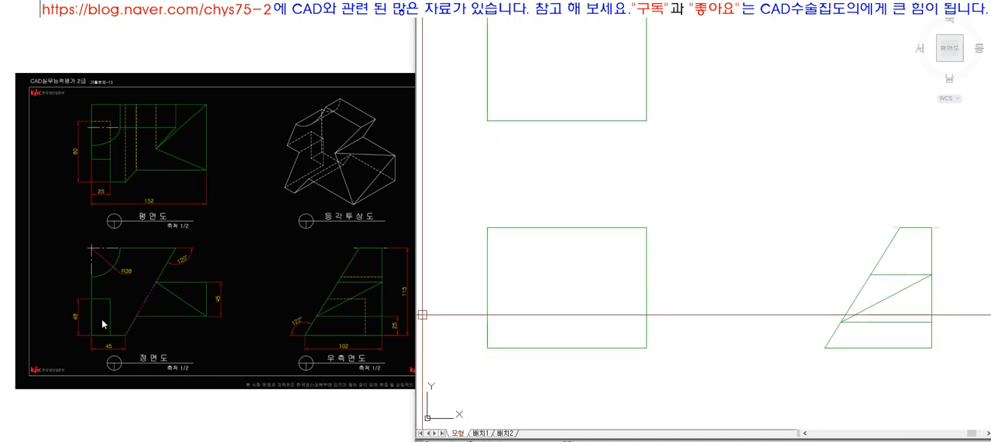
type("o")
key("space")
type("45")
key("space")
left_click(488, 319)
left_click(535, 319)
key("space")
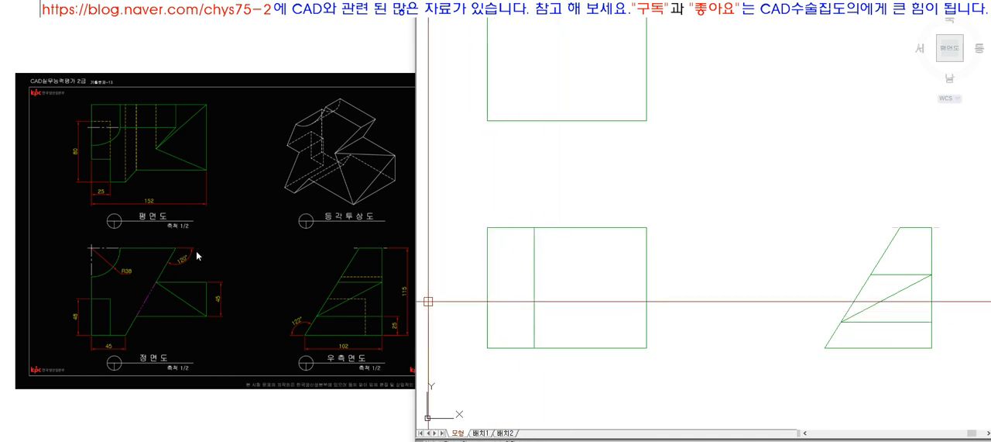
left_click(534, 263)
left_click(534, 227)
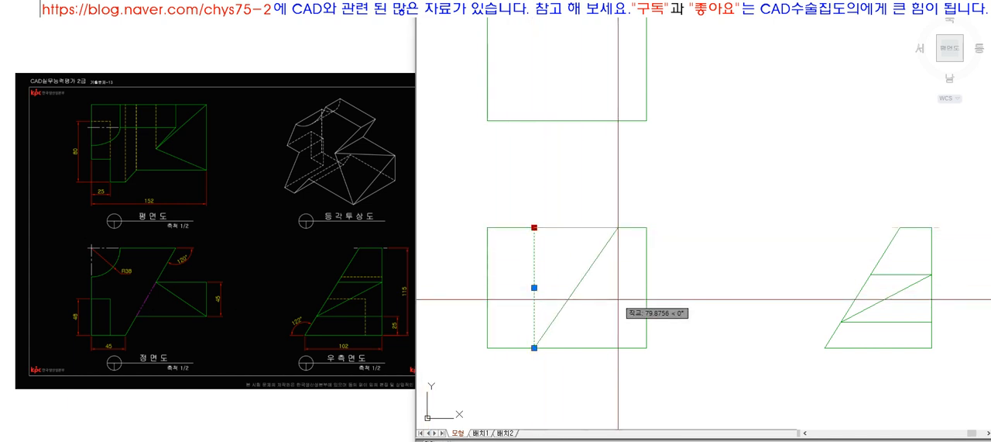
key("Escape")
key("Escape")
Step: Rotate the front view's inner vertical line by -30° about its lower end and trim the top and bottom edges to it
type("ro")
key("space")
left_click(559, 297)
left_click(518, 328)
key("space")
left_click(533, 347)
type("-30")
key("space")
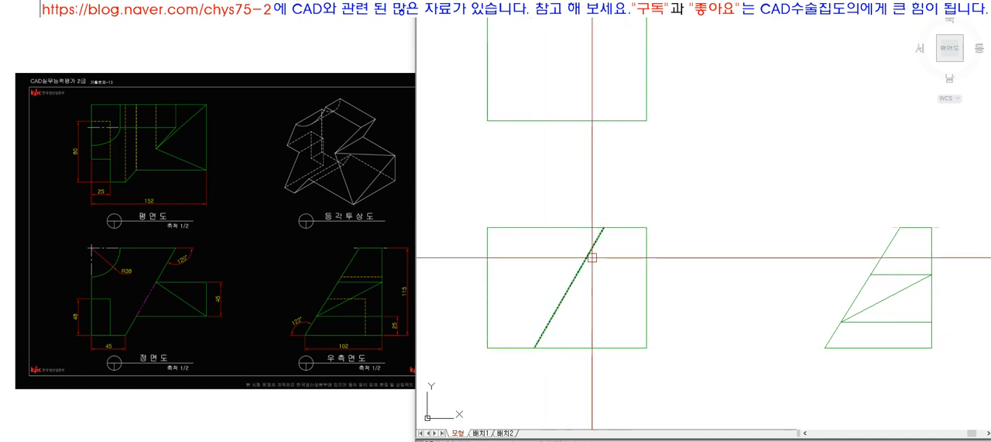
left_click(558, 347)
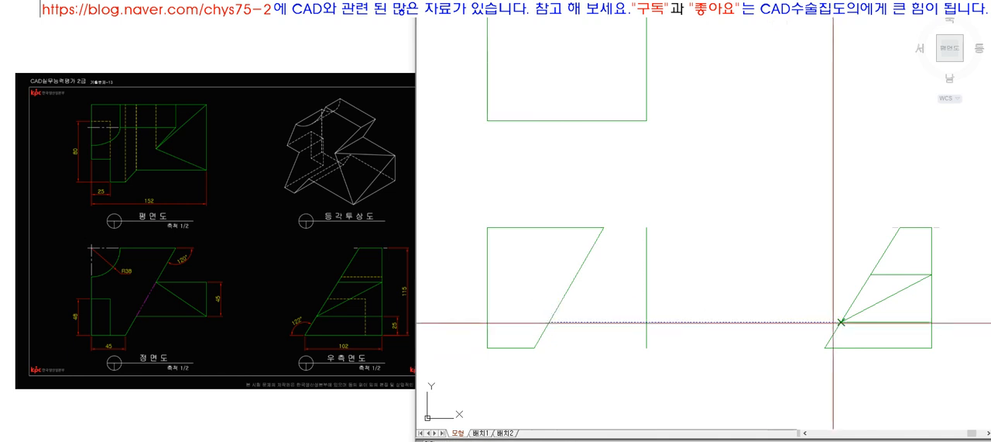
Step: Project the side view's two inner horizontal levels onto the front view and trim them between the slanted line and the right edge
left_click(572, 283)
key("space")
key("space")
left_click(669, 338)
left_click(614, 246)
Step: Trim the front view's right edge to the two horizontal levels and match the level lines to the green outline
key("space")
left_click(727, 340)
left_click(649, 256)
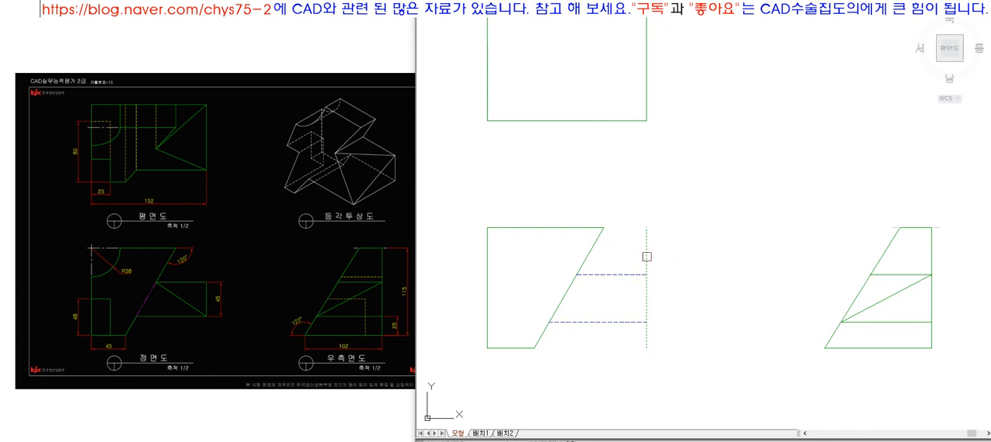
left_click(613, 341)
key("space")
left_click(650, 310)
type("ma")
key("space")
left_click(681, 341)
left_click(625, 244)
Step: Draw a diagonal from the upper level's slanted-edge end to the lower right corner in the front view and match it to the outline
key("space")
type("l")
key("space")
left_click(577, 274)
left_click(646, 319)
Step: Split the front view's slanted edge at the two horizontal levels so the part between them is a separate segment
key("space")
type("ma")
left_click(616, 275)
left_click(605, 296)
type("tr")
left_click(628, 340)
left_click(612, 270)
key("space")
left_click(566, 294)
key("space")
type("co")
key("space")
left_click(546, 330)
key("space")
left_click(534, 348)
left_click(555, 325)
key("space")
type("ex")
left_click(582, 280)
key("space")
left_click(561, 301)
key("space")
Step: Switch the slanted edge's middle segment to the magenta line layer
left_click(562, 301)
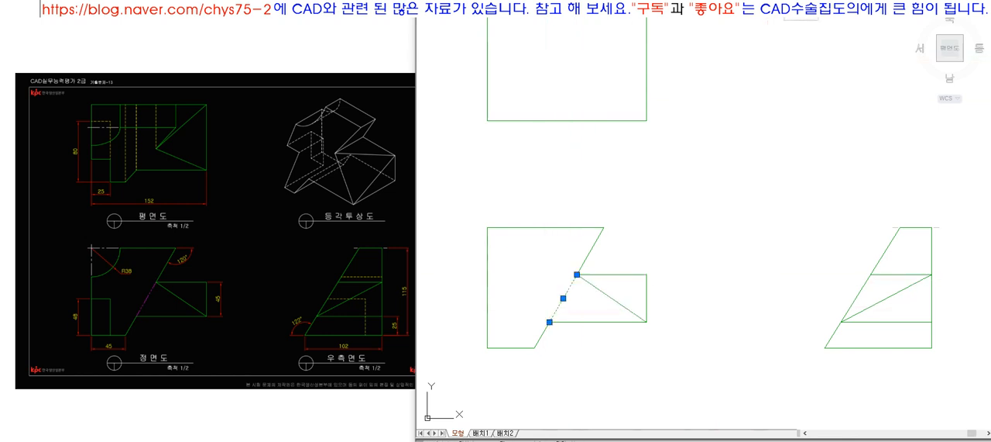
left_click(784, 3)
left_click(783, 67)
key("Escape")
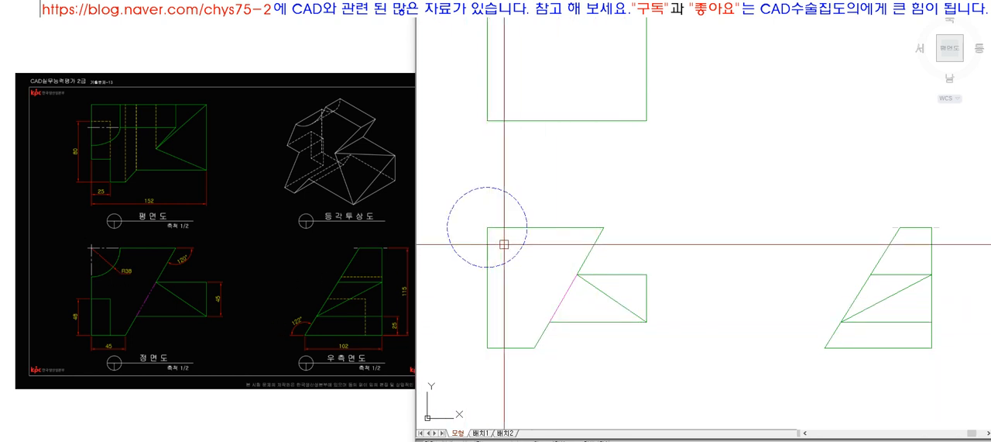
Step: Trim the front view's corner and circle to a green quarter arc and delete the leftover arc
left_click(534, 234)
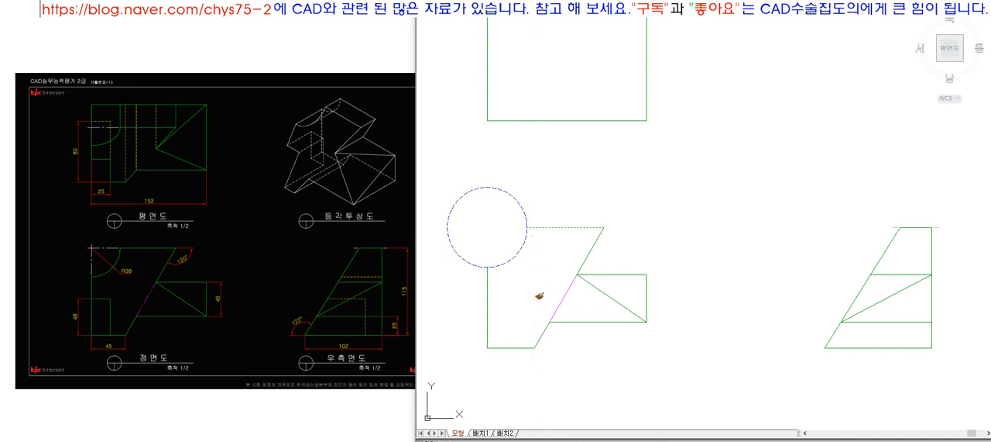
left_click(460, 257)
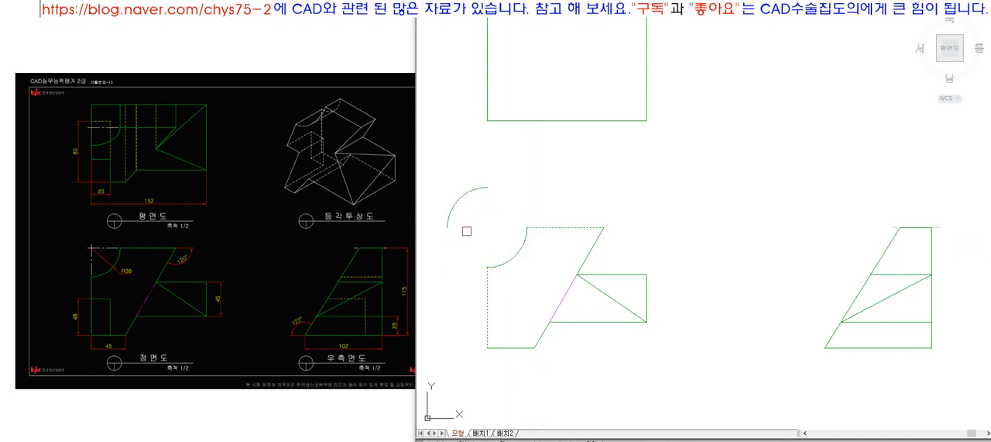
key("space")
left_click(458, 199)
key("Delete")
Step: Draw horizontal and vertical centre lines from the quarter arc's ends through its centre at the front view's corner
key("z")
key("space")
left_click(447, 185)
left_click(594, 311)
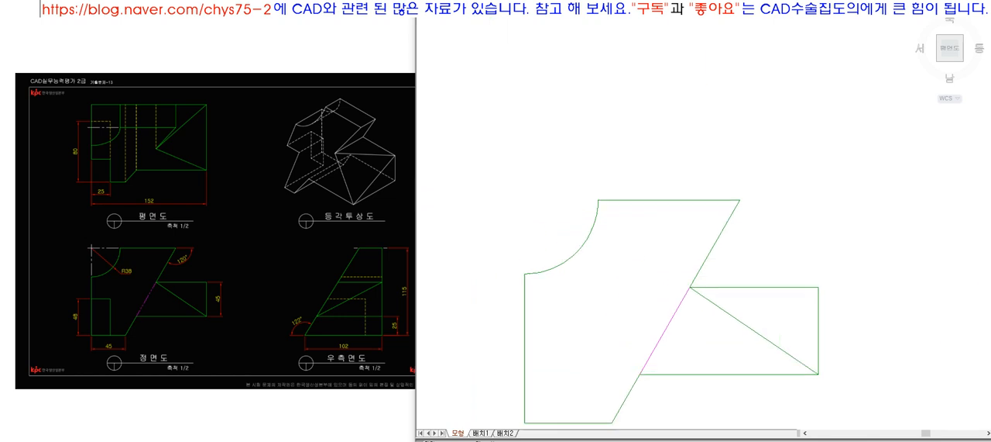
key("l")
key("space")
left_click(727, 151)
left_click(530, 178)
key("space")
Step: Offset the arc's two centre lines 7 outward and trim their overhanging ends to that distance beyond the centre
key("space")
left_click(593, 285)
left_click(617, 97)
key("o")
key("space")
type("7")
key("space")
left_click(593, 135)
left_click(582, 161)
left_click(580, 151)
left_click(577, 134)
type("tr")
key("space")
left_click(583, 146)
left_click(556, 115)
key("space")
left_click(592, 111)
left_click(553, 150)
key("space")
Step: Switch the arc's two centre lines to the grey centre-line layer
left_click(611, 183)
left_click(563, 114)
left_click(664, 6)
left_click(664, 24)
key("Escape")
Step: Shorten both centre lines by 2 where they meet the quarter arc's ends
left_click(699, 89)
left_click(714, 155)
left_click(727, 150)
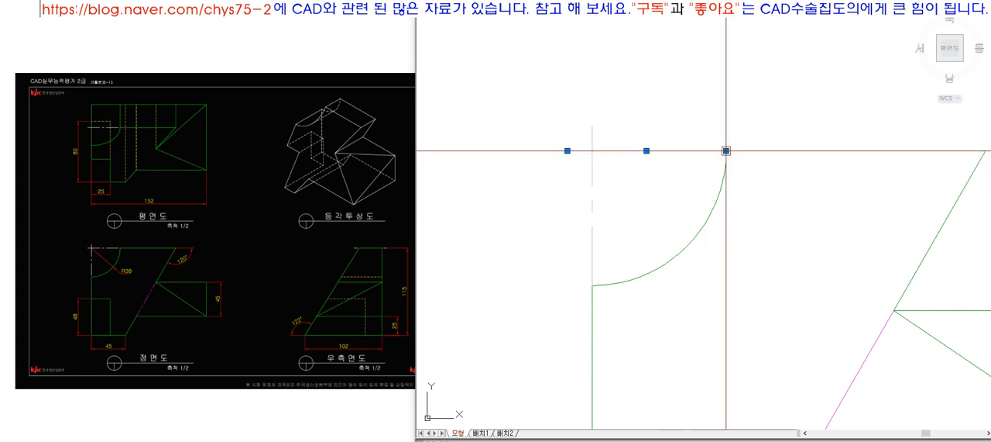
type("2")
key("space")
key("Escape")
left_click(638, 193)
left_click(582, 226)
left_click(593, 285)
type("2")
key("space")
key("Escape")
scroll(604, 166, "down", 8)
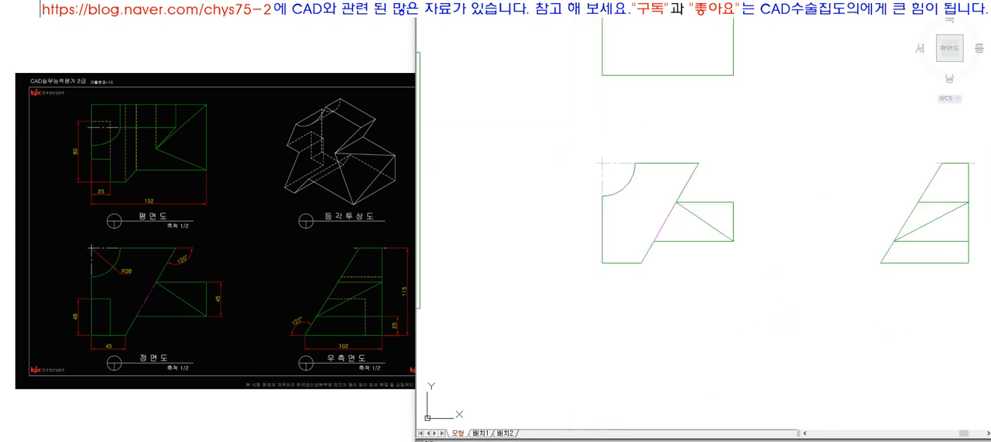
Step: Draw a 45° projection line from where the top view's bottom level meets the side view's left corner and delete the helper lines
scroll(622, 186, "up", 5)
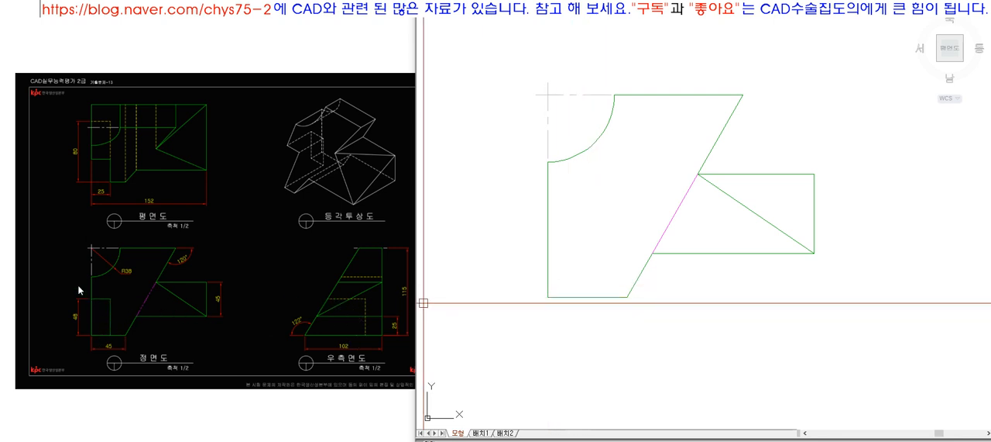
scroll(579, 251, "down", 5)
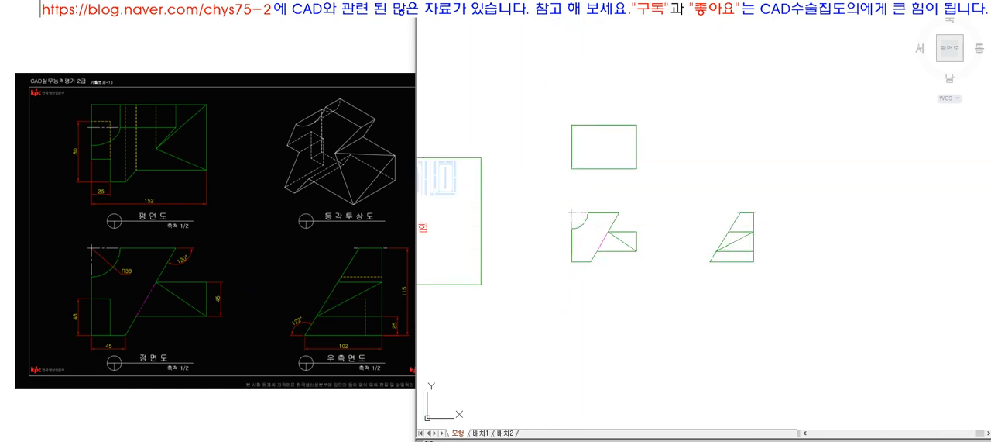
scroll(628, 174, "up", 4)
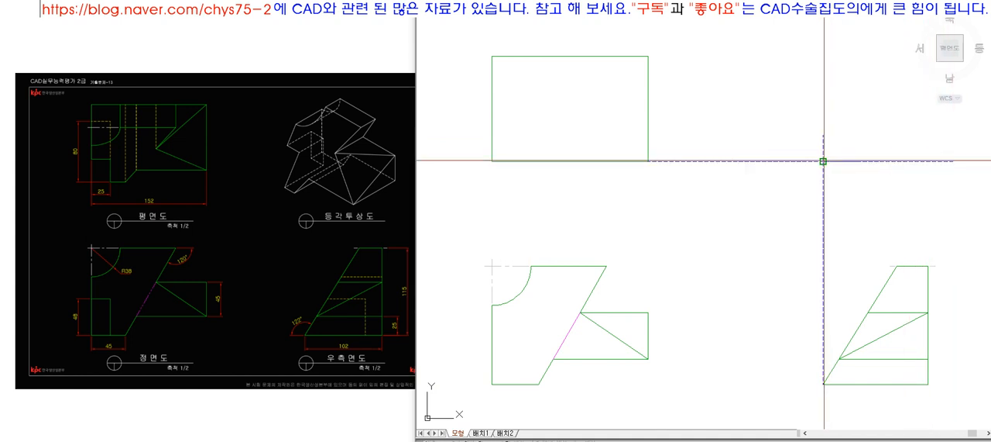
left_click(824, 161)
left_click(769, 161)
key("Delete")
scroll(679, 186, "down", 5)
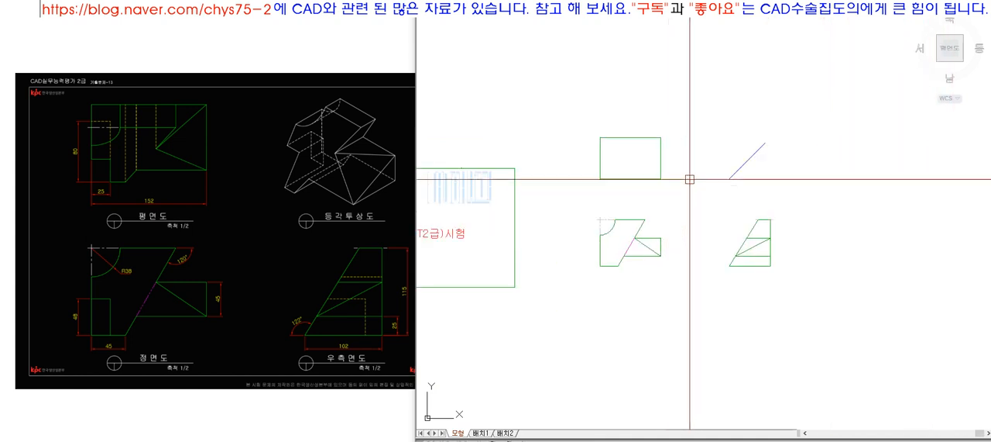
Step: Extend the 45° projection line to a horizontal helper line above the top view's height and delete the helper
type("l")
left_click(716, 118)
left_click(801, 117)
key("space")
left_click(776, 120)
type("ex")
left_click(765, 144)
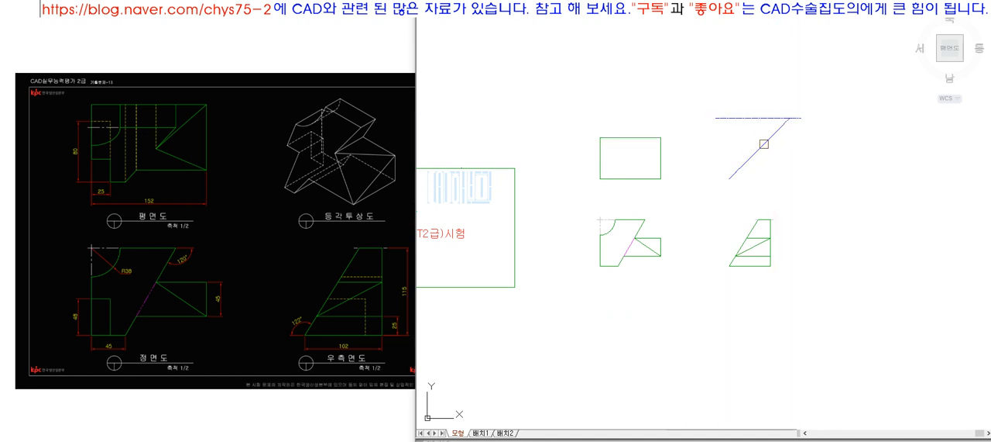
key("space")
left_click(796, 118)
key("Delete")
Step: Project the front view's bottom right corner vertically through the top view and trim the line below the rectangle
type("z")
left_click(587, 96)
left_click(815, 275)
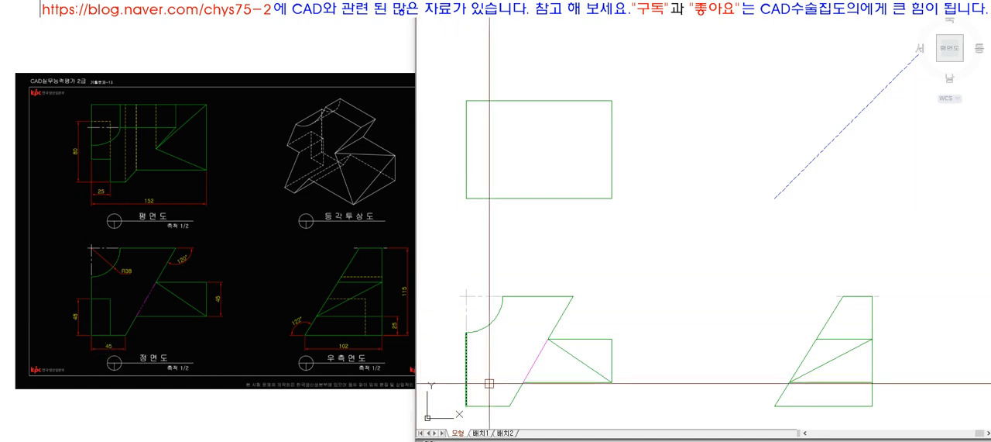
left_click(509, 406)
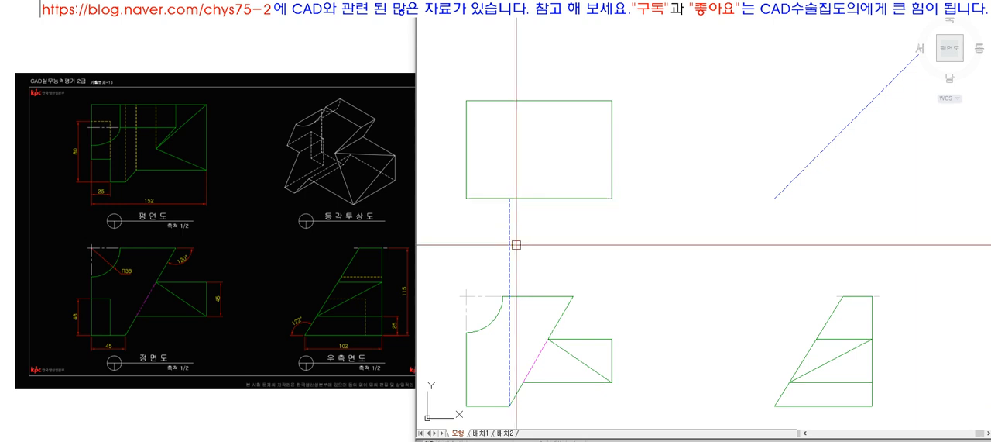
type("ex")
key("space")
left_click(525, 100)
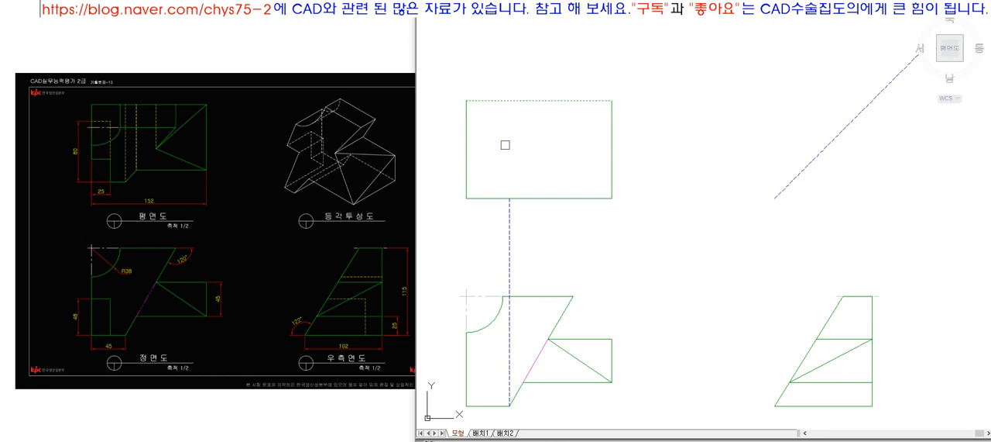
left_click(506, 207)
key("space")
left_click(519, 200)
type("tr")
key("space")
left_click(509, 222)
key("space")
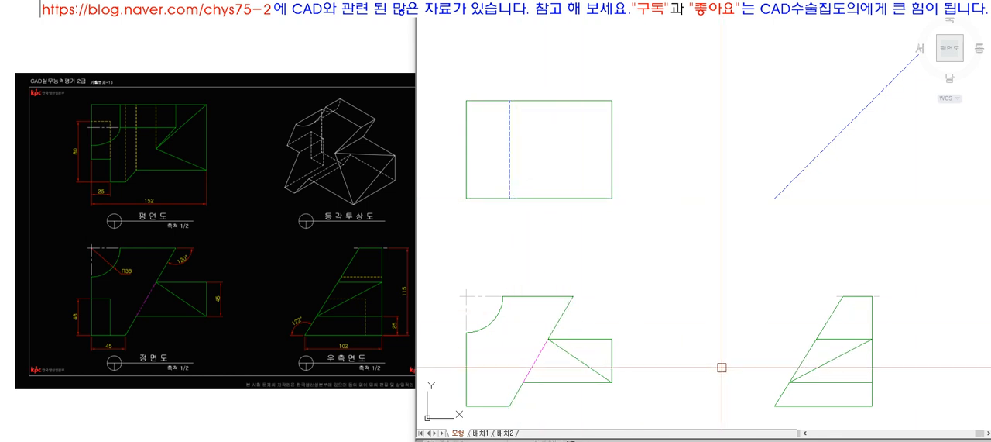
Step: Switch the top view's inner vertical line to the orange dashed hidden-line layer
left_click(509, 155)
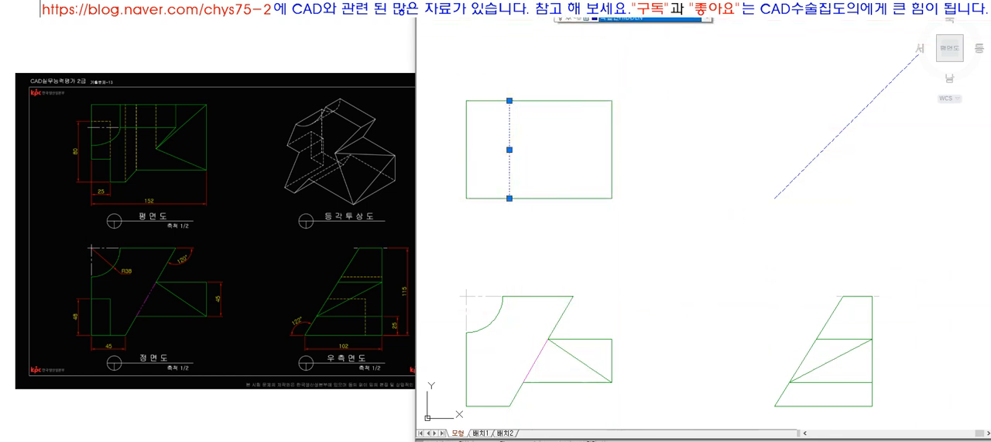
left_click(658, 12)
left_click(646, 57)
key("Escape")
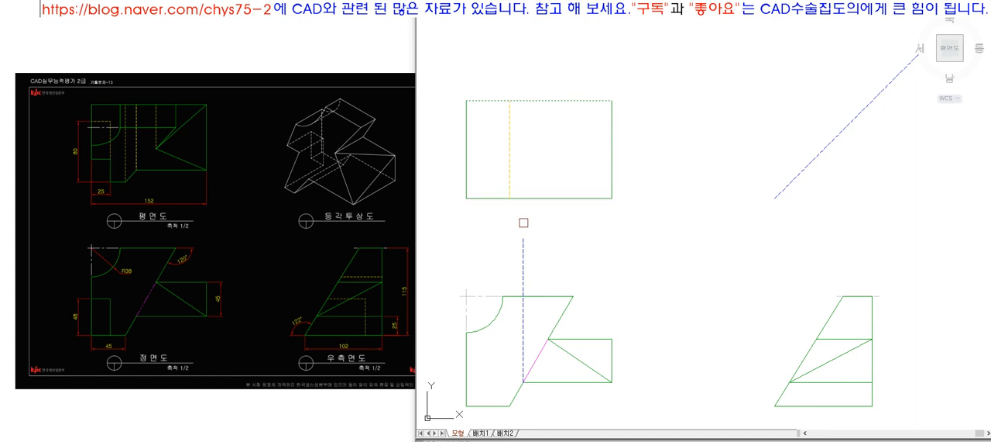
Step: Project the front view's lower slanted-edge intersection up to the top view's top edge and across to the side view's slanted edge
key("space")
key("l")
key("space")
left_click(523, 382)
left_click(790, 382)
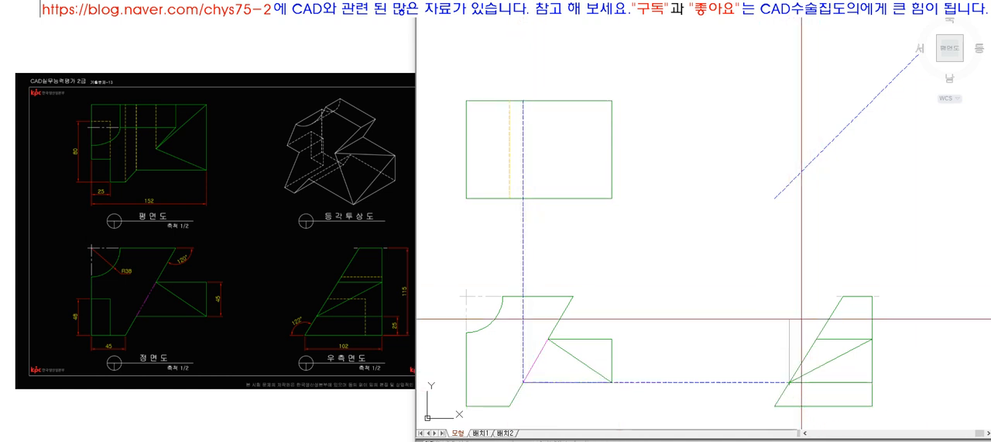
Step: Project the side view's lower slanted-edge intersection vertically up to the 45° line
type("ex")
key("space")
left_click(807, 166)
key("Escape")
key("space")
left_click(791, 176)
left_click(780, 268)
key("space")
Step: Project the point on the 45° line horizontally across the top view to form a corner with the vertical projection line
key("l")
key("space")
left_click(788, 206)
left_click(634, 215)
key("space")
type("ex")
key("space")
left_click(671, 184)
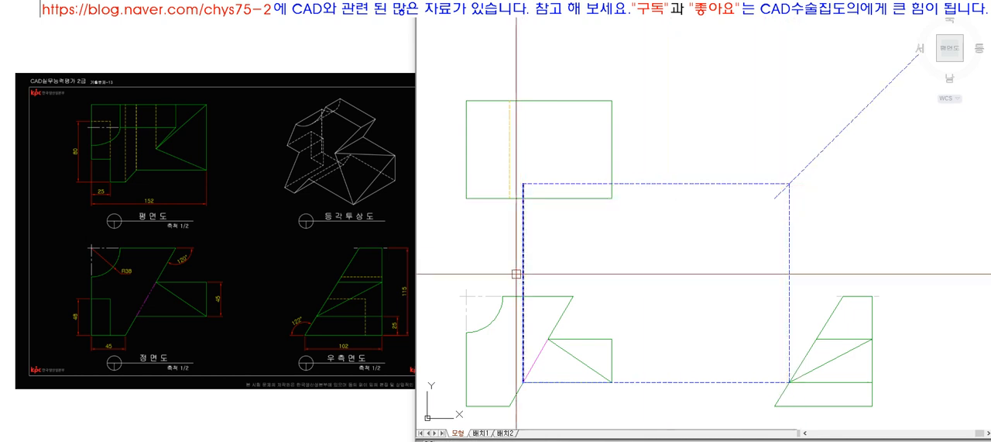
Step: Draw the top view's short slanted edge from the projected corner down to the lower end of the hidden line
left_click(138, 175)
left_click(546, 184)
left_click(523, 206)
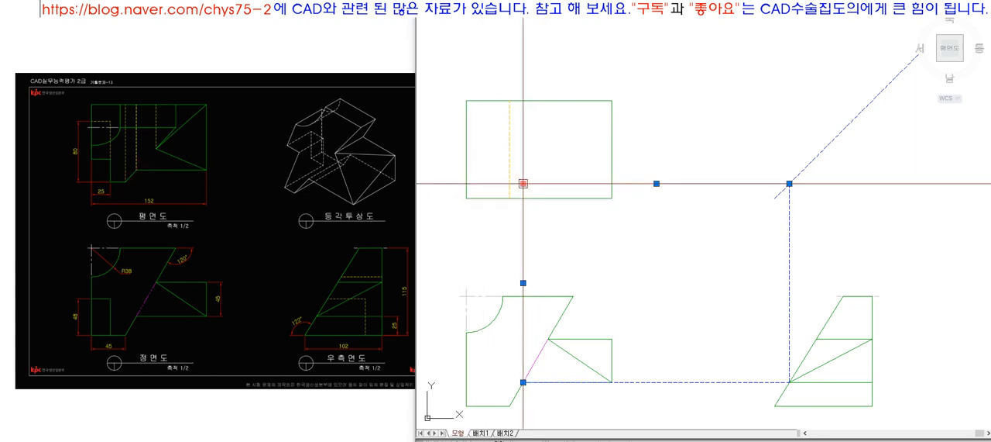
key("Escape")
type("l")
key("space")
left_click(524, 184)
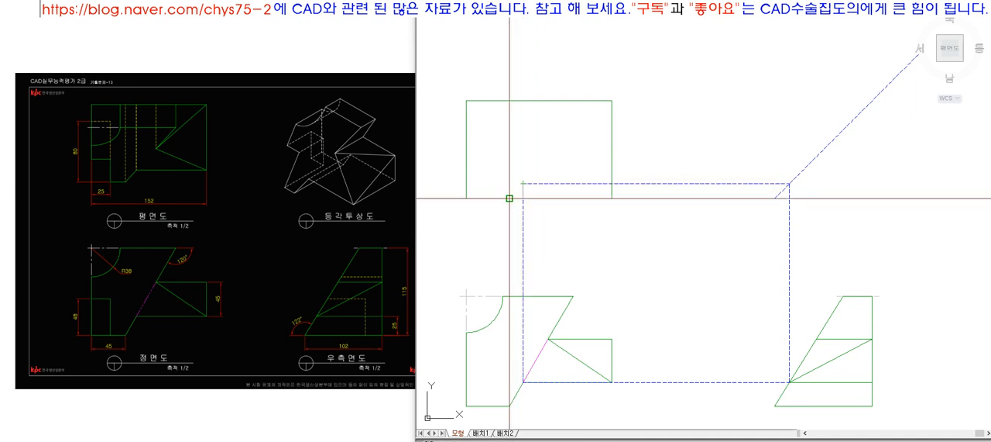
left_click(510, 198)
key("space")
Step: Draw a vertical line from the projected corner up to the top view's top edge
key("space")
left_click(523, 184)
left_click(535, 133)
key("space")
type("ex")
Step: Erase the vertical projection line below the top view and trim the outline outside the new slanted edge
key("space")
left_click(613, 184)
key("space")
type("e")
key("space")
left_click(522, 224)
key("space")
type("tr")
Step: Match the new vertical line in the top view to the orange dashed hidden line beside it
key("space")
key("space")
left_click(524, 198)
key("space")
type("ma")
Step: Erase the projection lines running from the front view to the side view and up to the 45° line
key("space")
left_click(505, 198)
left_click(525, 154)
key("space")
type("e")
key("space")
left_click(721, 382)
left_click(789, 310)
key("space")
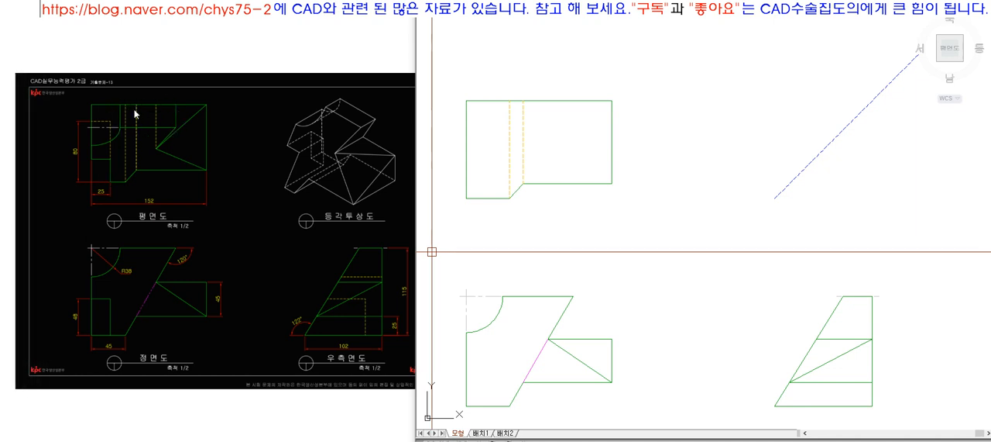
Step: Draw a vertical projection line from the R38 arc's upper end up into the top view
left_click(344, 114)
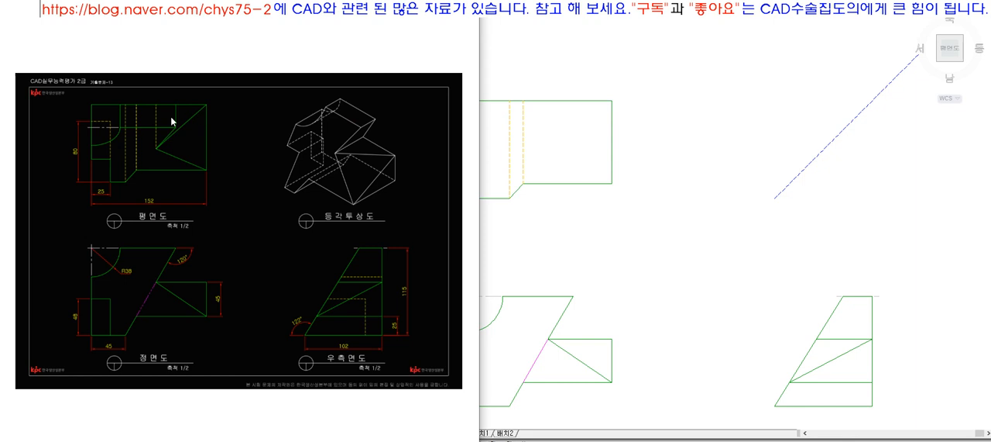
left_click(611, 222)
type("l")
key("space")
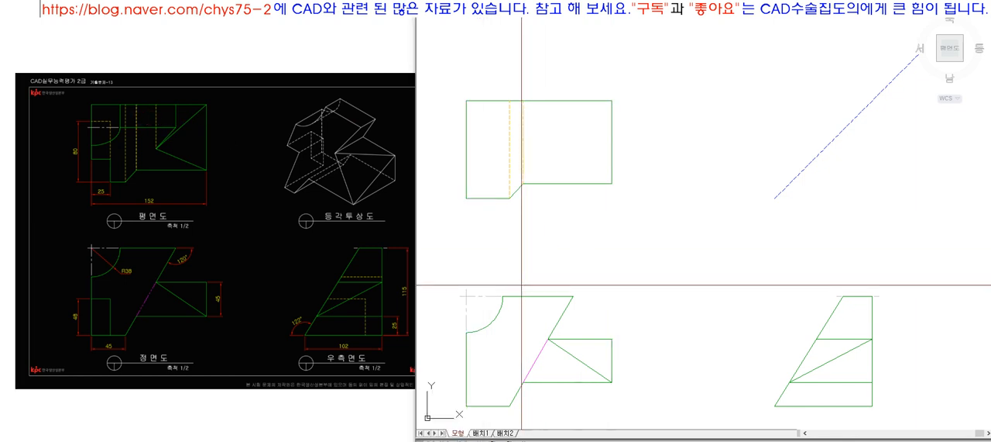
left_click(503, 296)
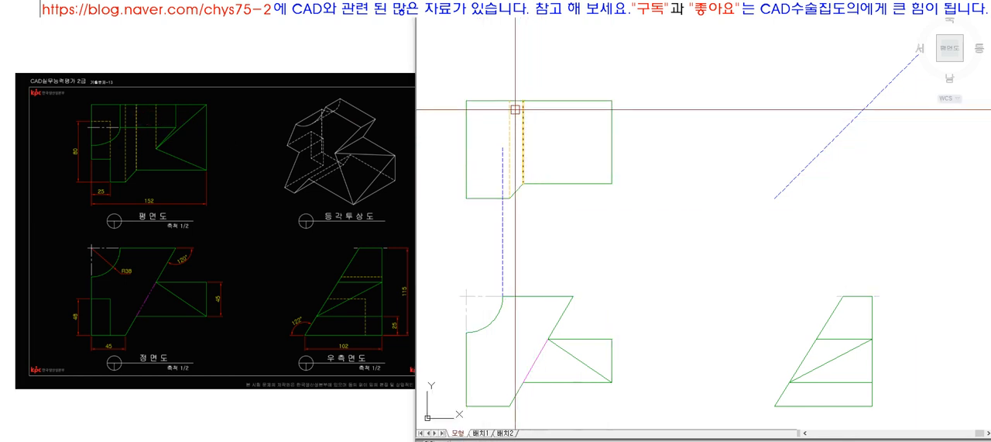
key("space")
Step: Copy the vertical projection line to the end of the front view's top edge and run both lines to the top view's top edge
type("co")
key("space")
left_click(504, 262)
key("space")
left_click(502, 296)
left_click(573, 295)
key("space")
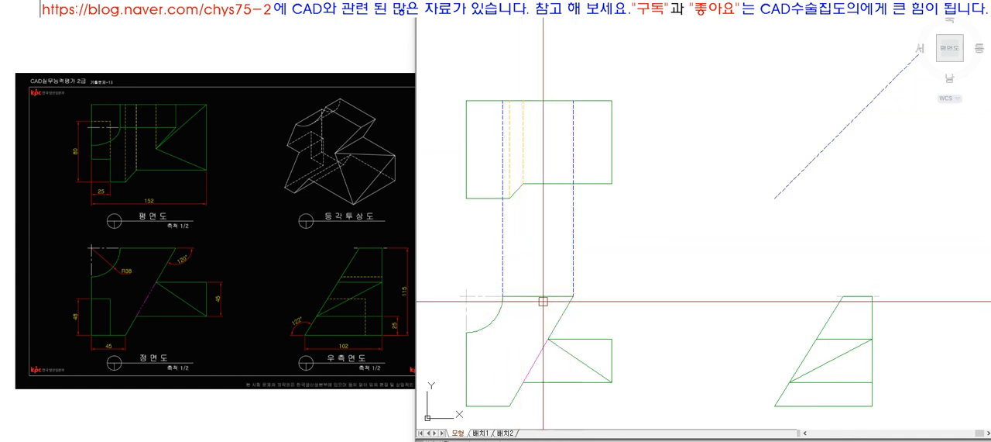
Step: Project the side view's upper slanted-edge corner vertically up to the 45° line
left_click(537, 296)
left_click(859, 296)
key("Escape")
type("l")
key("space")
left_click(843, 296)
left_click(844, 228)
key("space")
type("ex")
key("space")
left_click(842, 234)
key("space")
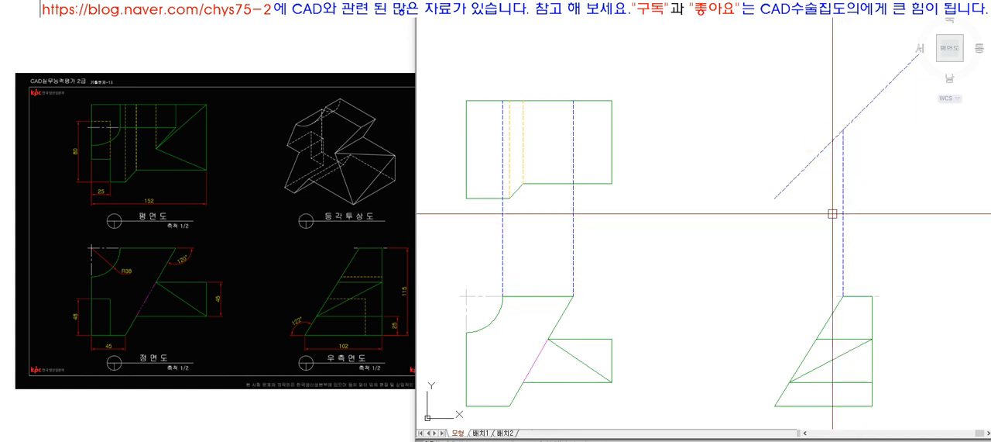
Step: Draw a horizontal projection line from the upper point on the 45° line back toward the top view
type("l")
key("space")
left_click(843, 147)
left_click(711, 129)
key("space")
left_click(724, 131)
key("space")
Step: Fillet the horizontal projection line with both vertical projection lines into sharp corners inside the top view
type("f")
left_click(573, 122)
left_click(550, 129)
key("space")
left_click(546, 127)
left_click(503, 120)
Step: Match the three lines of the top view's upper rectangle to the solid green outline
type("ma")
key("space")
left_click(552, 101)
left_click(484, 84)
left_click(587, 136)
key("space")
Step: Erase the vertical projection line between the side view's upper corner and the 45° line
left_click(844, 226)
type("e")
key("space")
Step: Match the 45° line to the side view's solid green outline
type("ma")
key("space")
left_click(836, 310)
left_click(834, 244)
left_click(766, 156)
key("space")
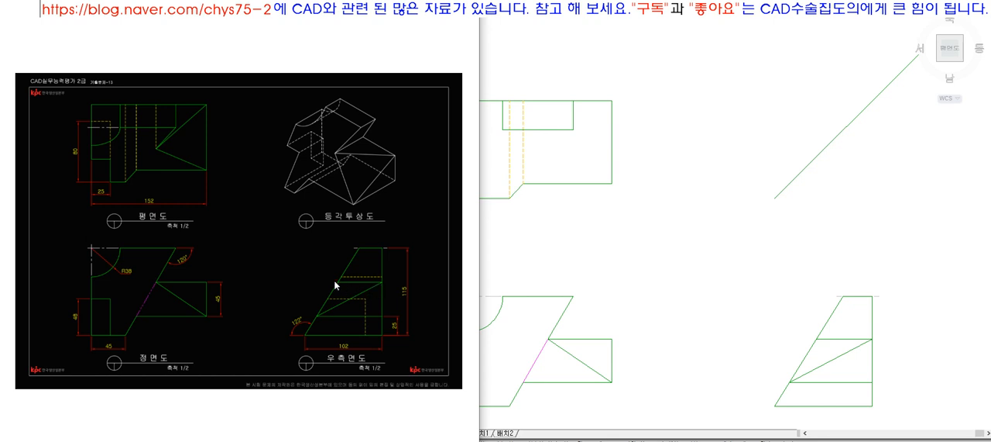
Step: Project the corner where the front view's slanted edge meets the block's upper edge up to the top view's top edge
scroll(338, 285, "up", 3)
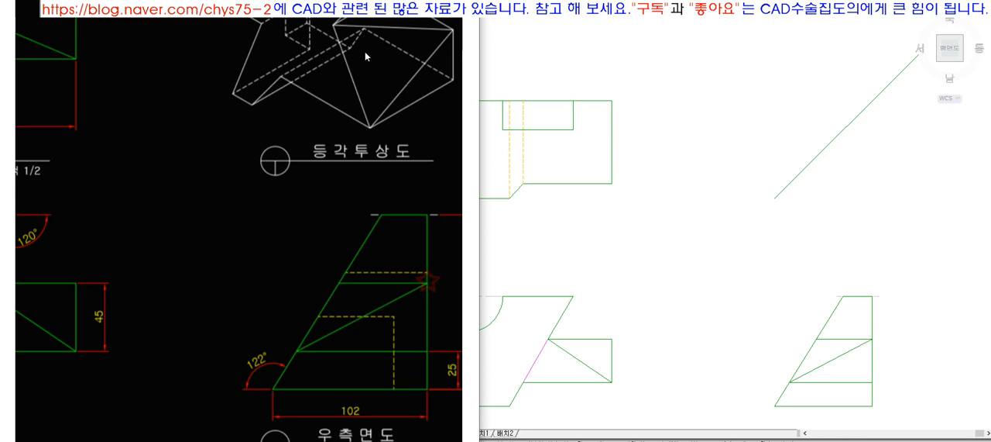
scroll(328, 273, "down", 3)
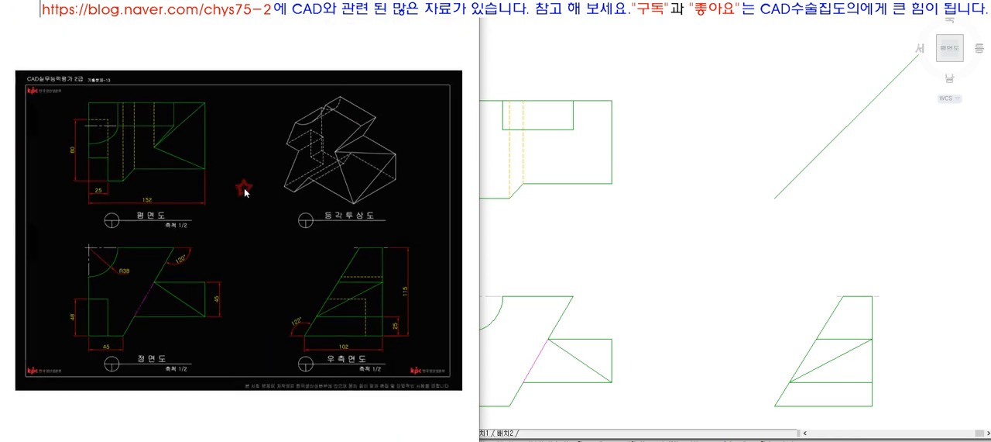
left_click(613, 254)
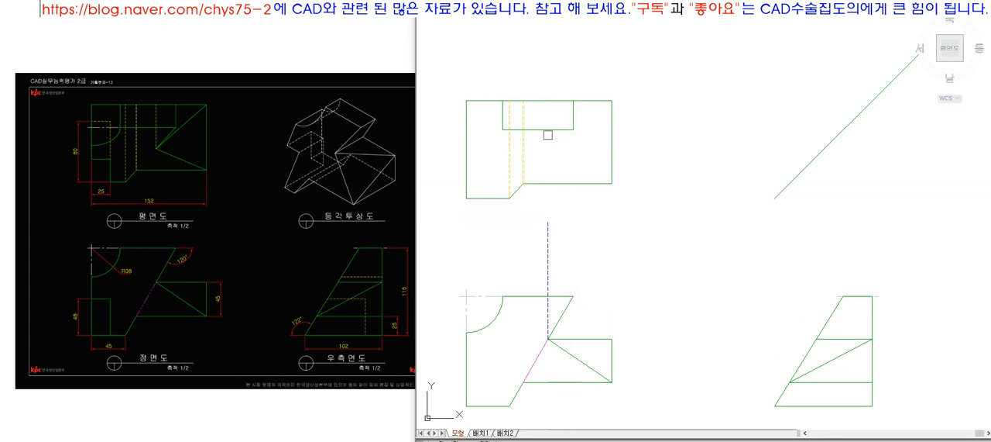
key("space")
key("space")
left_click(551, 102)
Step: Project the same front view corner across to the side view's slanted edge and vertically up to the 45° line
key("space")
left_click(550, 156)
key("space")
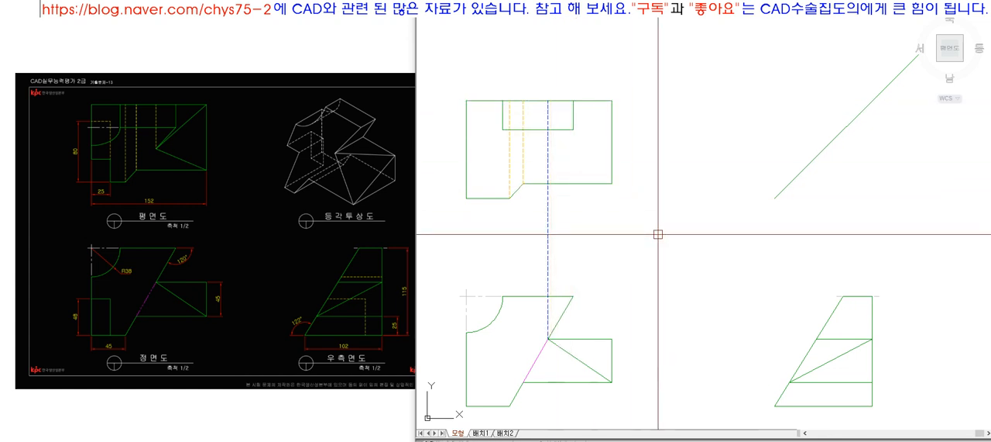
key("l")
key("space")
left_click(549, 339)
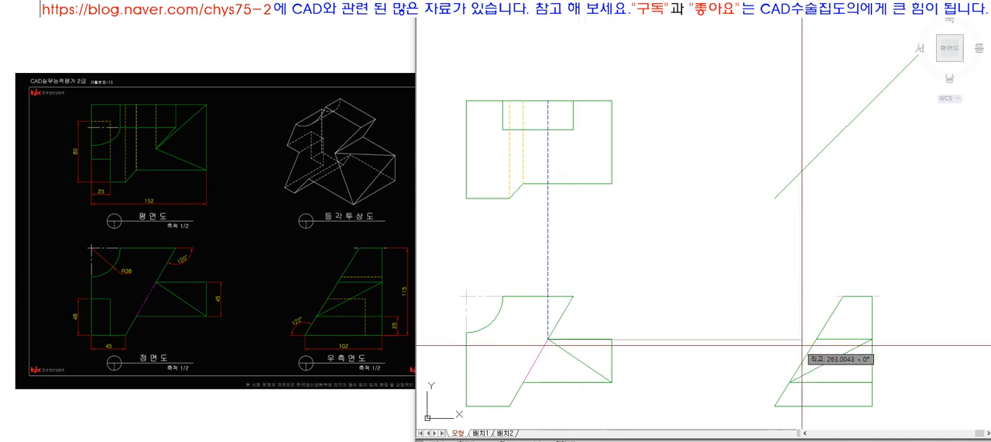
left_click(817, 339)
left_click(817, 207)
key("space")
Step: Draw a horizontal line from that point on the 45° line and join it with the vertical projection line in a corner
key("l")
key("space")
left_click(817, 157)
left_click(670, 157)
key("space")
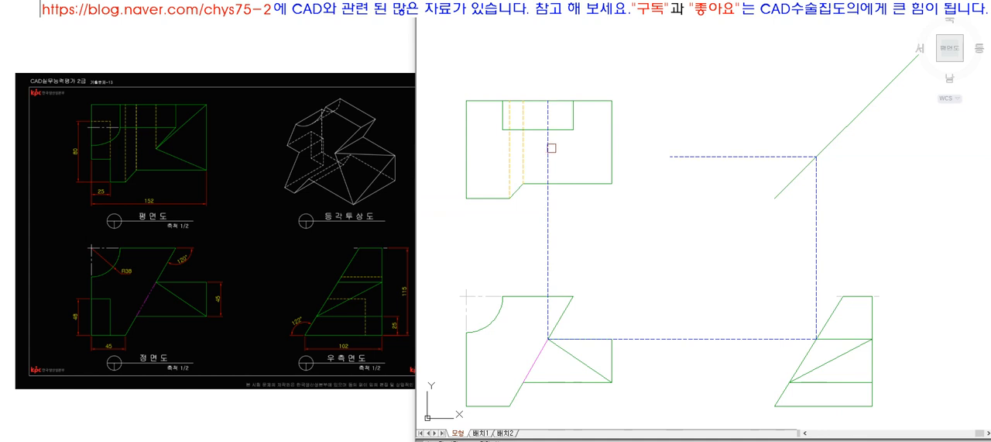
left_click(679, 158)
key("space")
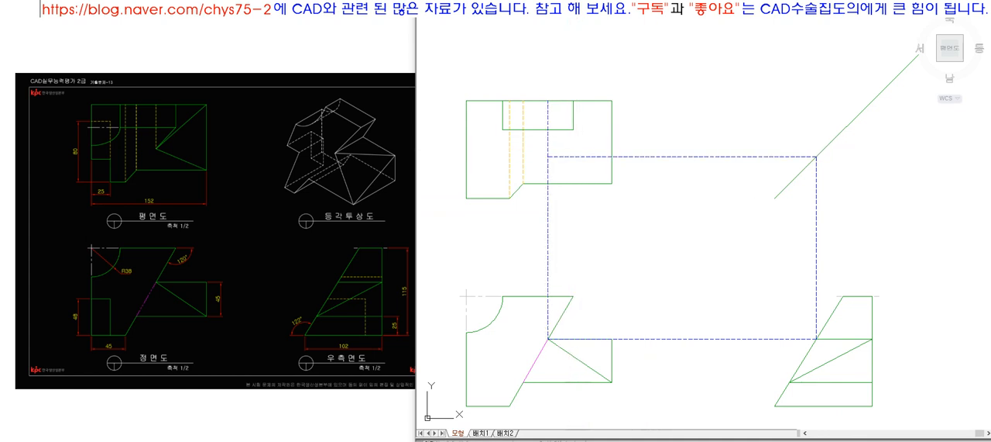
Step: Draw lines from the projected corner in the top view to the right edge's lower and upper ends and the inner rectangle's corner
left_click(156, 153)
left_click(495, 150)
left_click(548, 157)
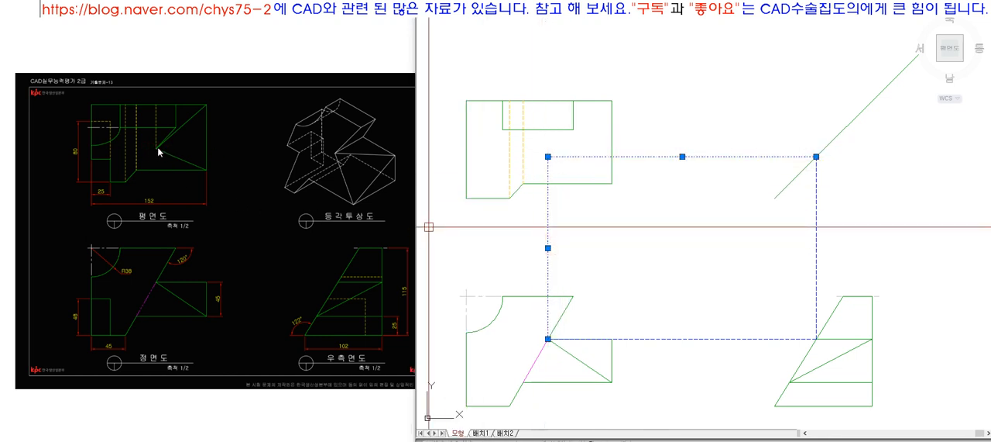
key("Escape")
type("l")
key("space")
left_click(611, 184)
left_click(553, 158)
left_click(611, 102)
key("space")
Step: Match the top view's new slanted lines to the solid green outline
type("ma")
key("space")
left_click(613, 128)
left_click(597, 113)
left_click(586, 169)
key("space")
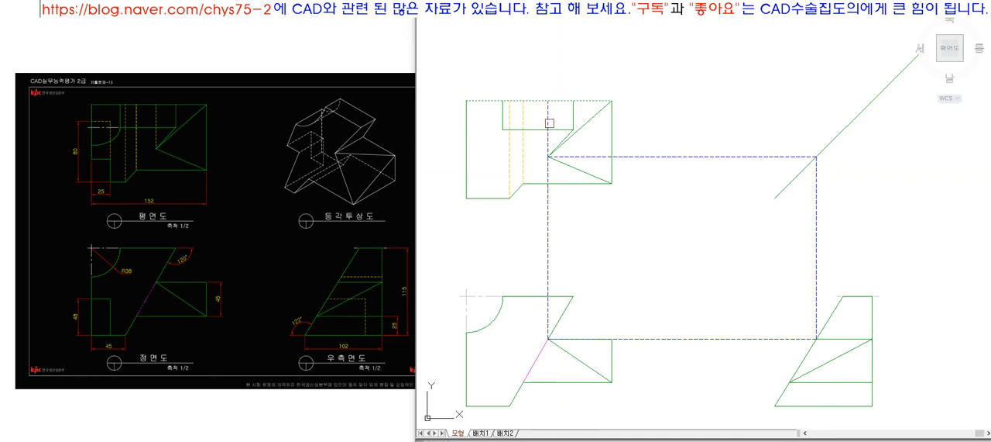
Step: Turn the vertical projection line's part inside the top view into an orange dashed hidden line and delete the part below
key("space")
left_click(523, 113)
left_click(549, 112)
key("space")
left_click(549, 221)
key("Delete")
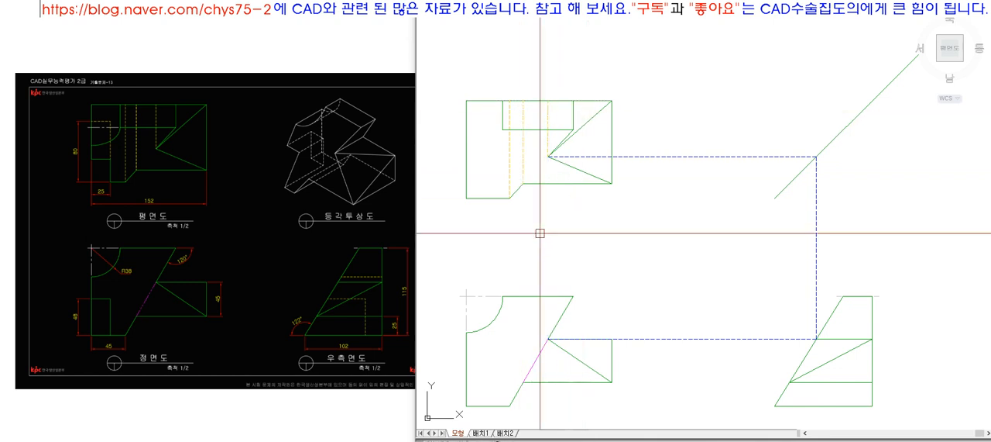
Step: Delete the remaining horizontal and vertical projection lines around the 45° line and between the lower views
left_click(597, 156)
key("Delete")
left_click(839, 240)
left_click(737, 233)
key("Delete")
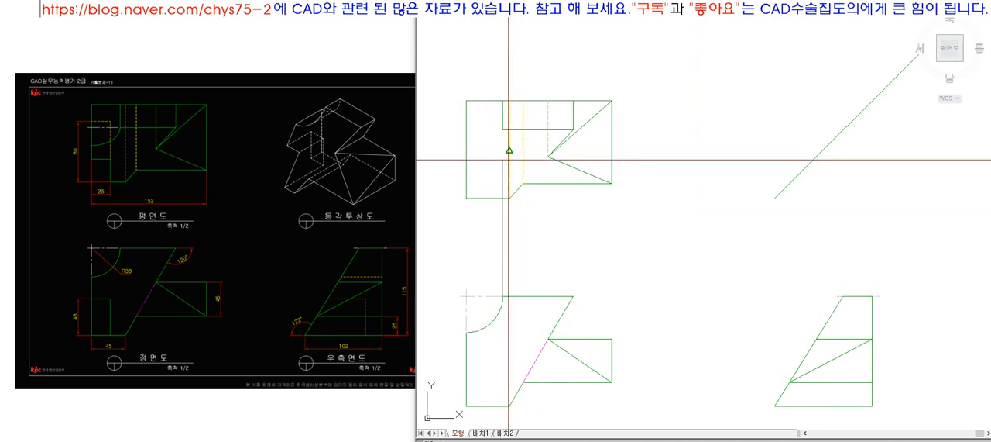
Step: Draw a vertical line from the R38 arc's upper end to the inner rectangle's corner and horizontally past the top view's outer edge
left_click(503, 217)
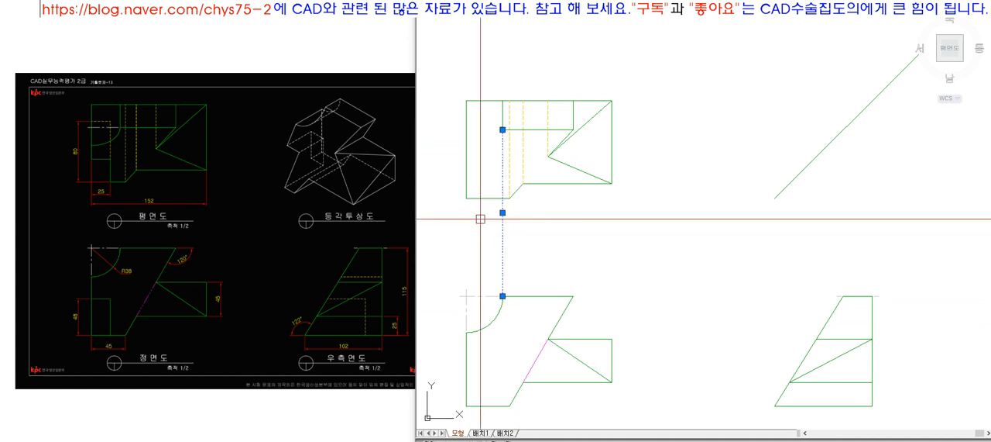
left_click(502, 128)
left_click(447, 143)
key("space")
left_click(458, 125)
key("Escape")
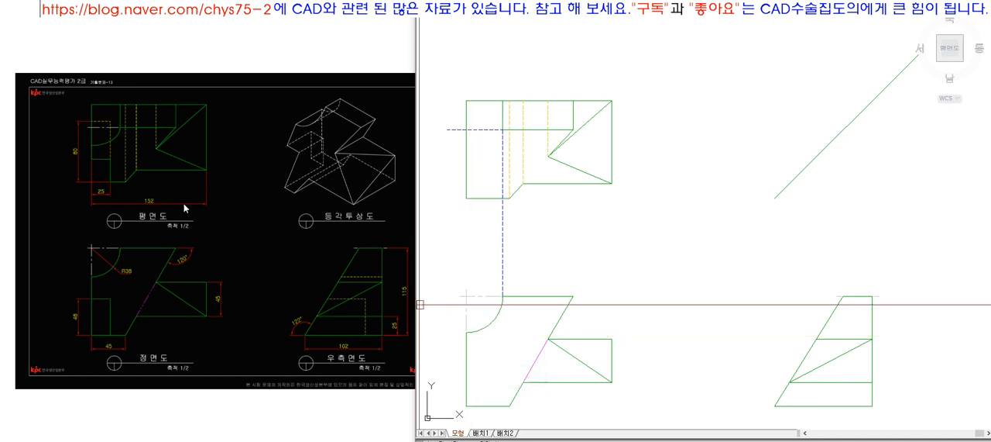
Step: Project the R38 arc's lower end across to the side view's slanted edge and vertically up to the 45° line
left_click(93, 132)
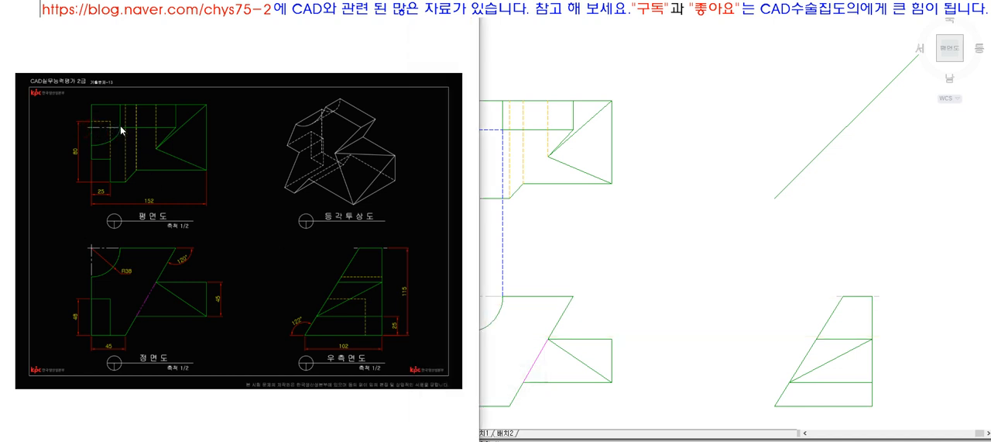
left_click(513, 171)
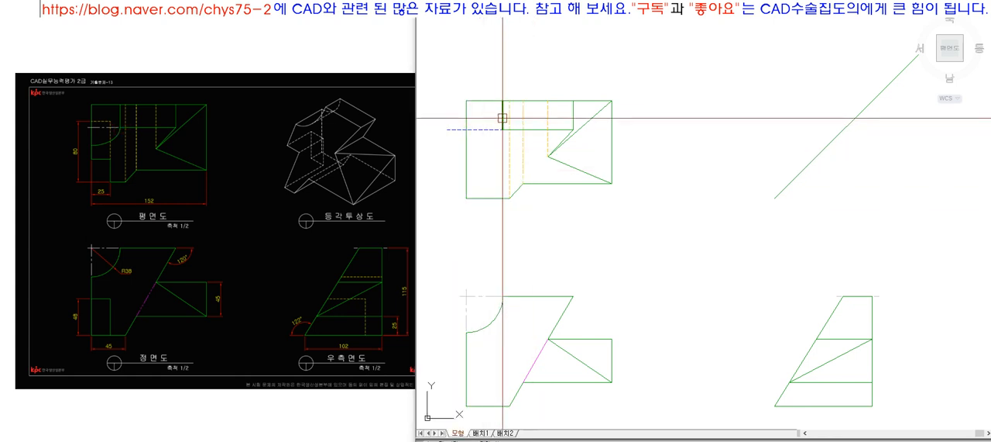
key("Escape")
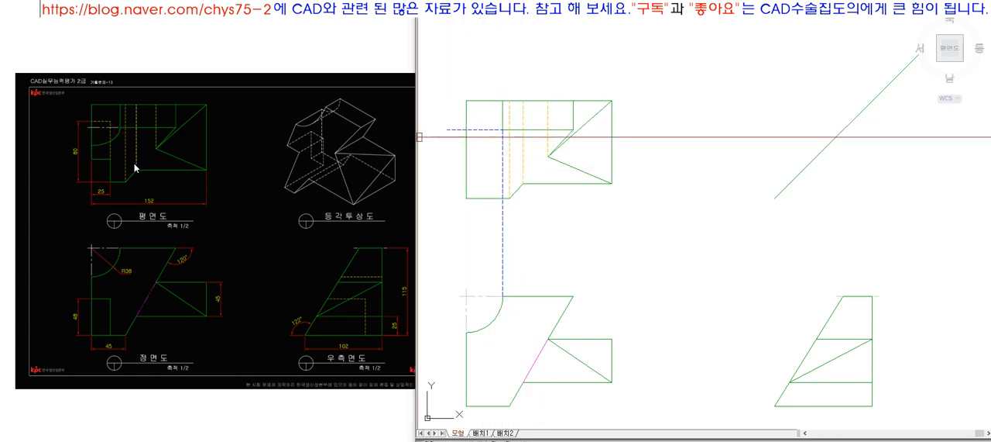
left_click(127, 165)
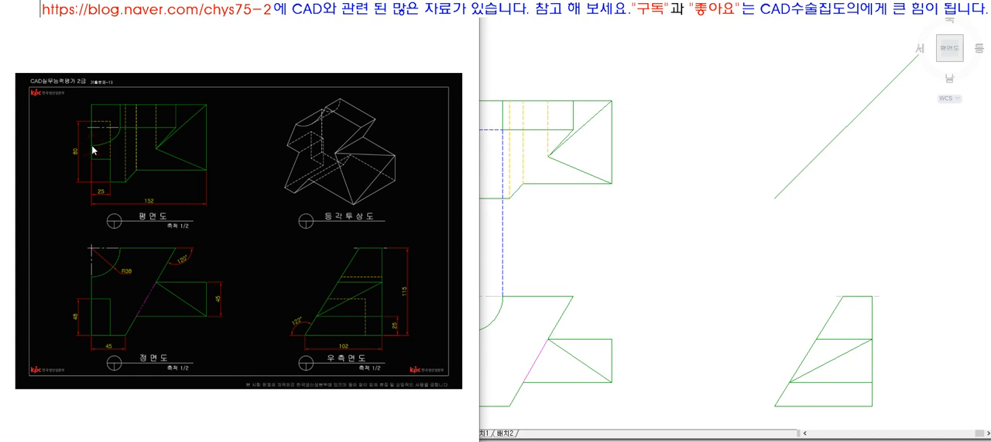
left_click(503, 288)
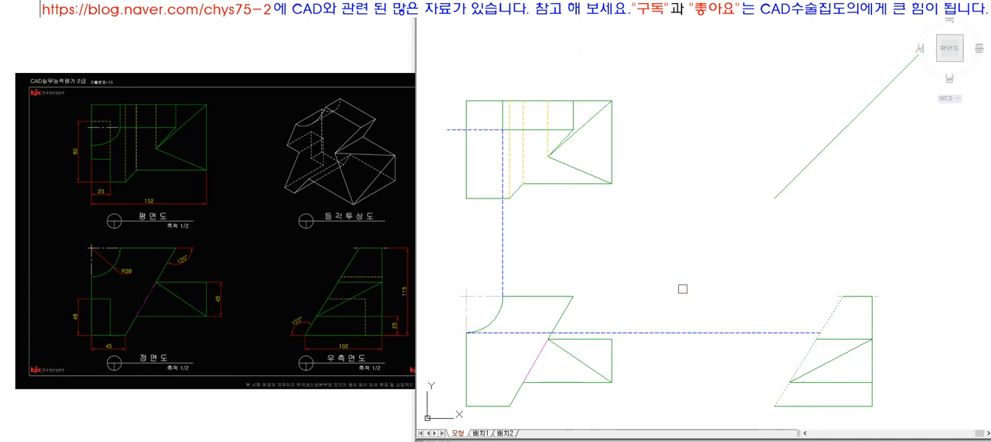
left_click(821, 334)
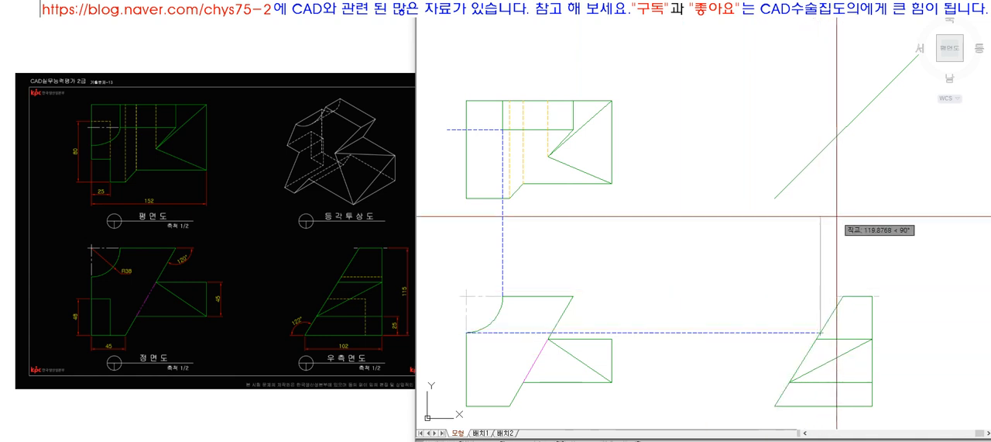
left_click(821, 152)
key("Return")
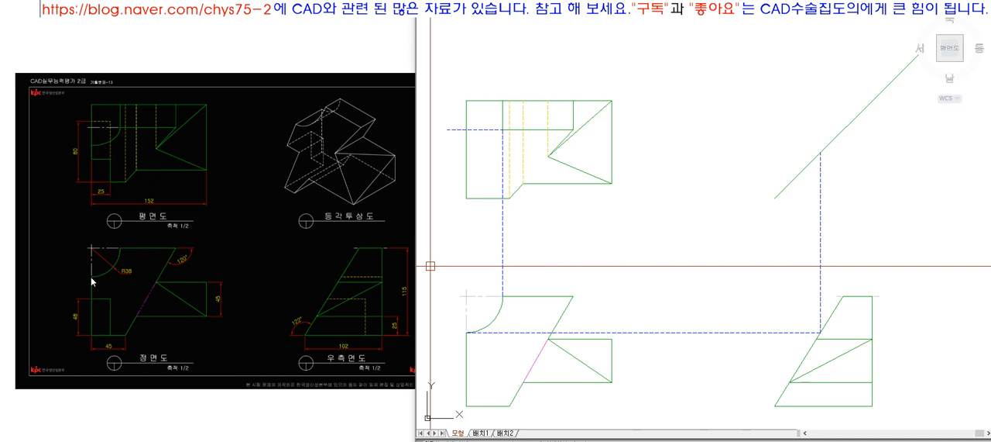
Step: Match the side view's horizontal line at the arc's lower end to the orange dashed hidden line
left_click(863, 332)
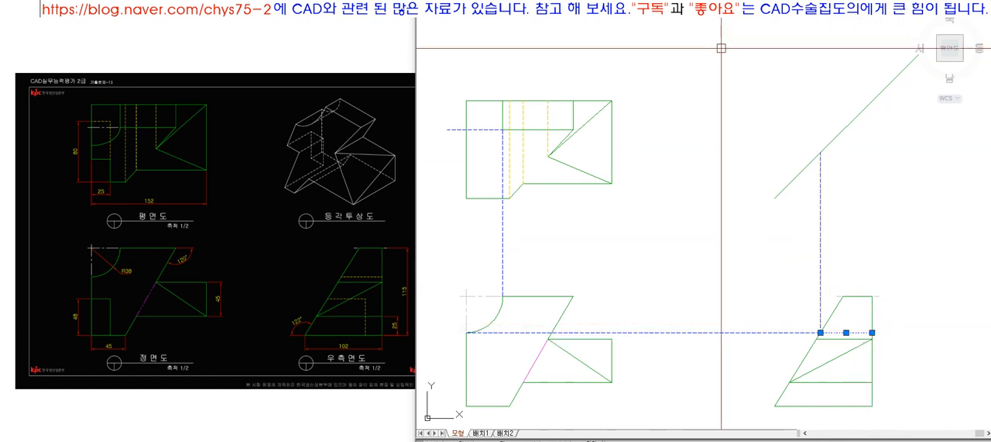
key("Escape")
type("ma")
key("space")
left_click(546, 137)
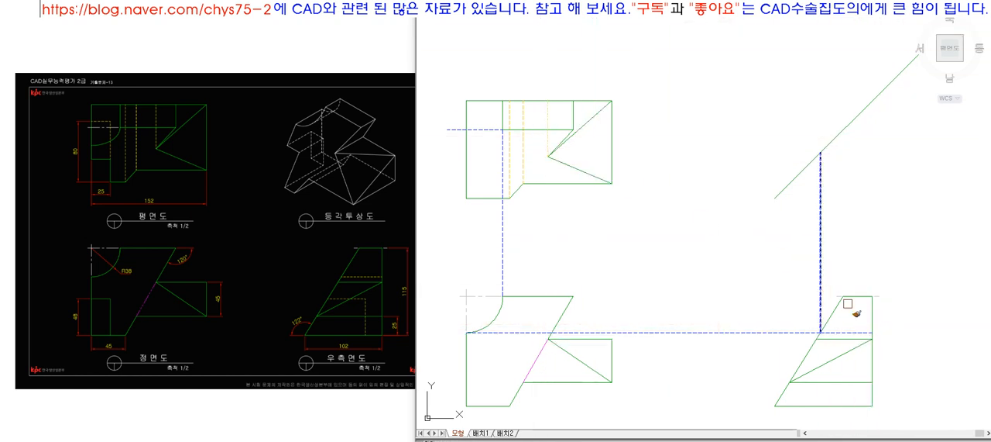
left_click(853, 332)
key("space")
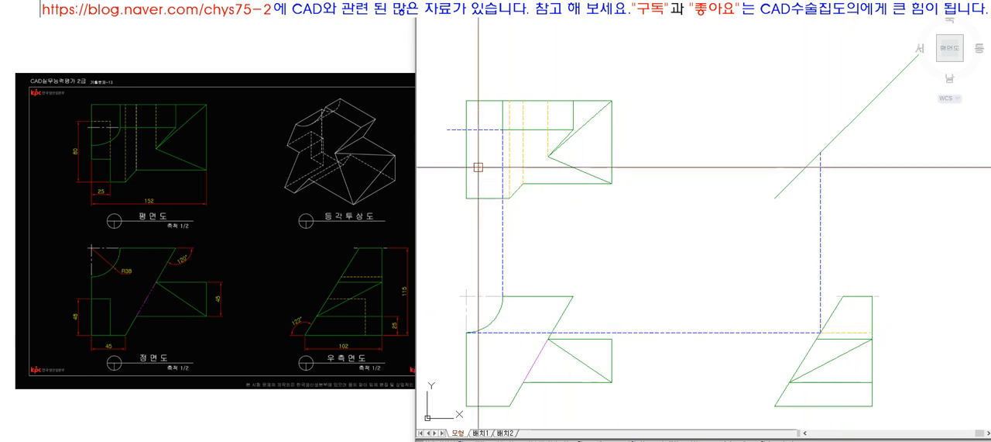
Step: Project the arc's point on the 45° line horizontally across to the far vertical edge of the top view
left_click(820, 152)
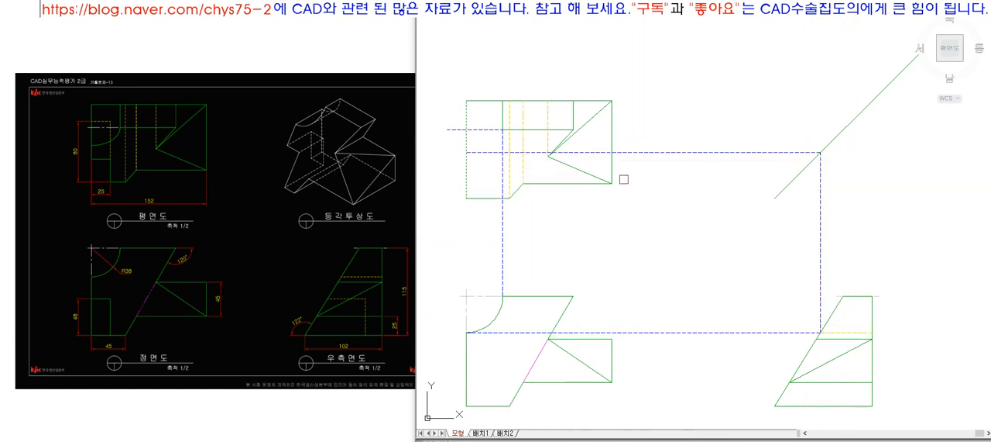
scroll(457, 135, "up", 3)
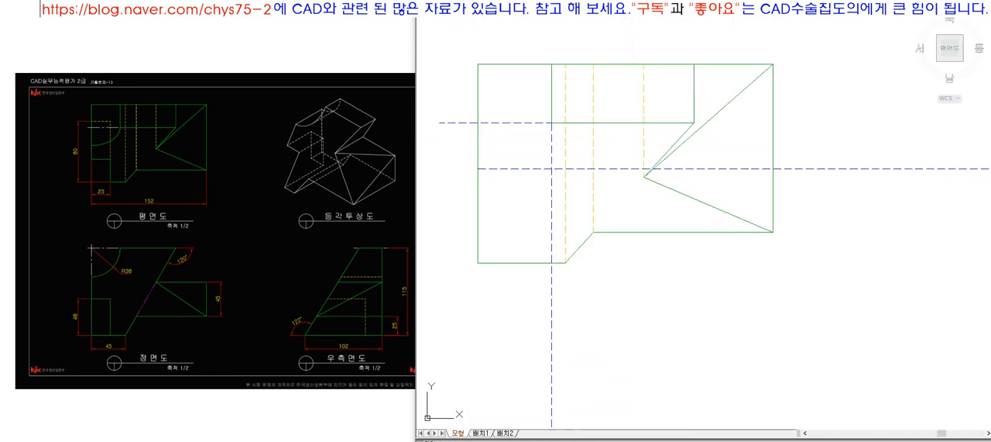
Step: Mark the ellipse's centre and two axis endpoints with dots in the top view where the arc's projection lines meet its edges
left_click(477, 168)
key("Return")
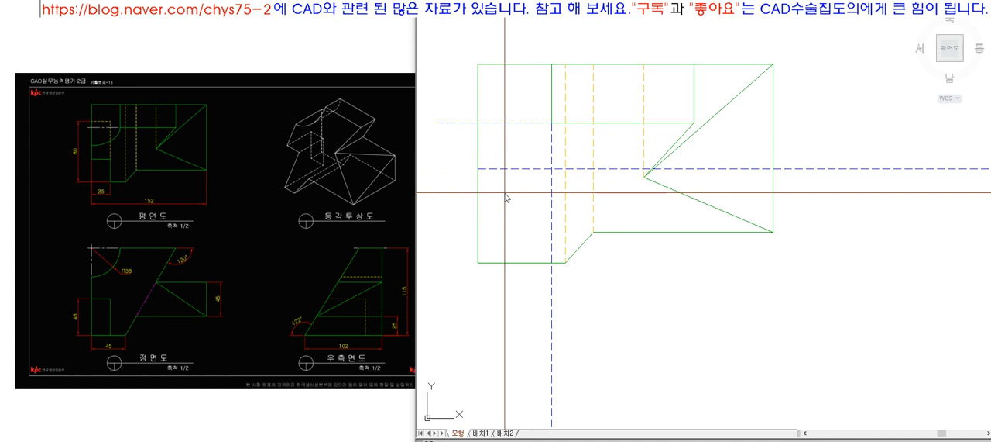
left_click(478, 168)
left_click(478, 122)
left_click(551, 122)
scroll(535, 122, "down", 4)
scroll(559, 253, "up", 2)
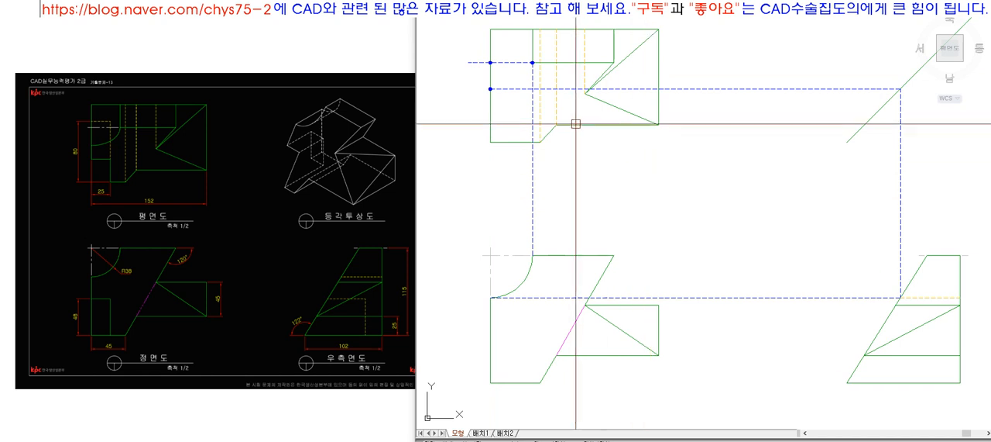
scroll(474, 61, "up", 2)
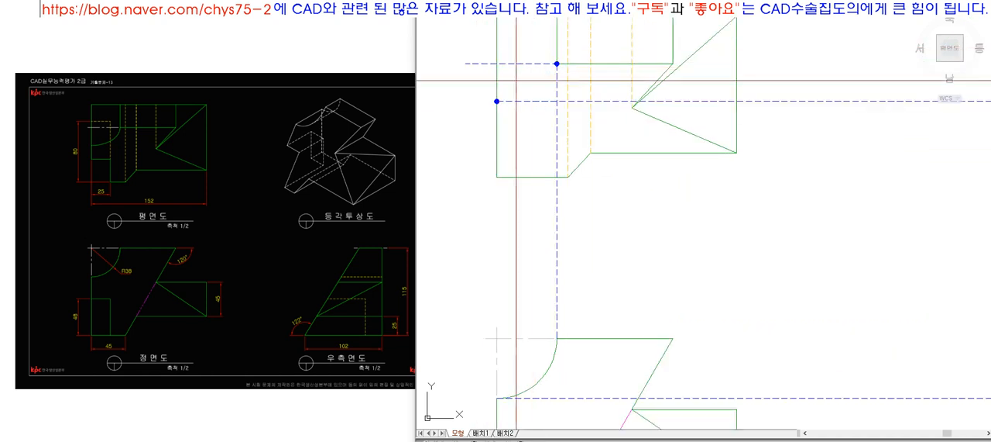
Step: Erase the marker dots from the top view
left_click(557, 64)
type("e")
key("space")
left_click(496, 101)
key("space")
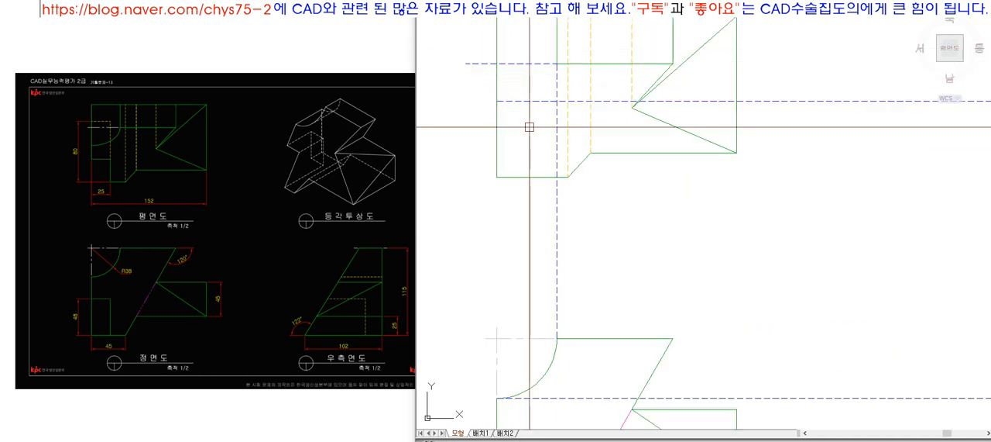
Step: Draw an ellipse centred on the top view's outer edge, through the inner rectangle's corner and the lower projection line's end
type("e")
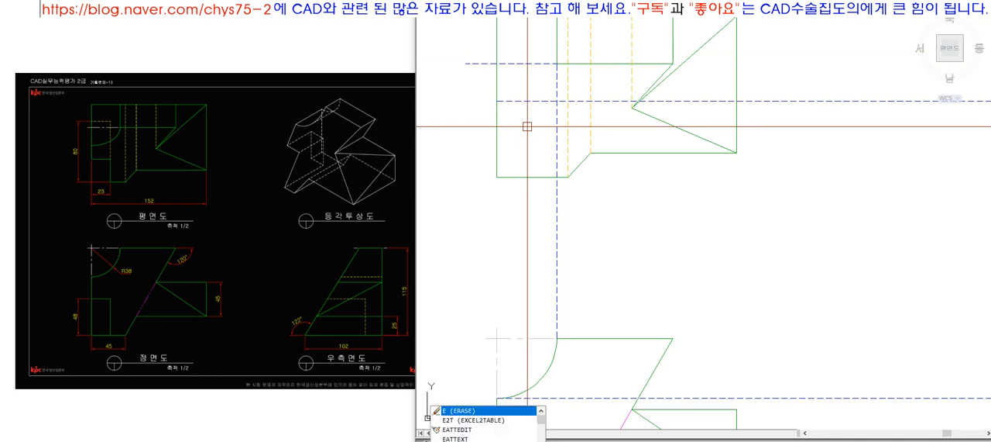
key("space")
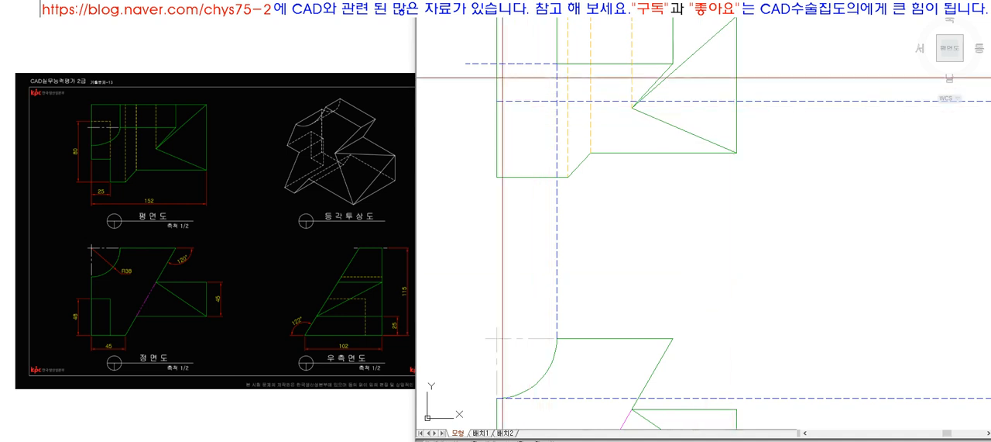
left_click(556, 63)
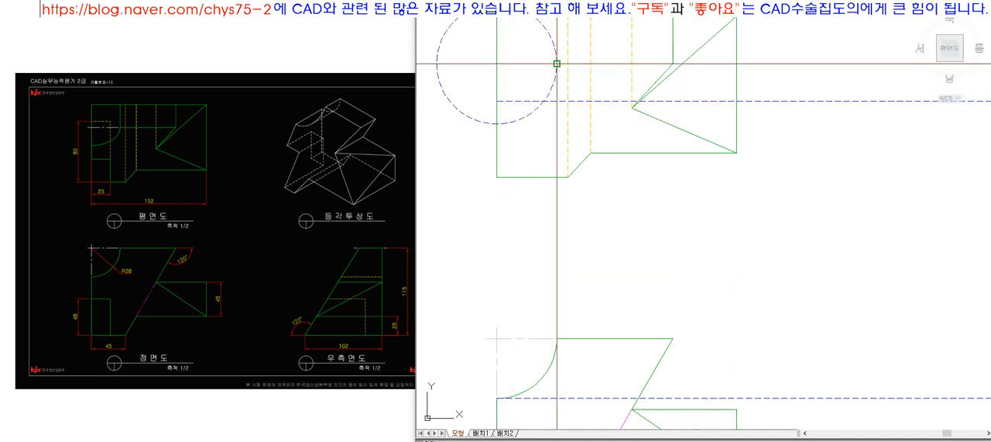
left_click(495, 100)
scroll(527, 172, "down", 2)
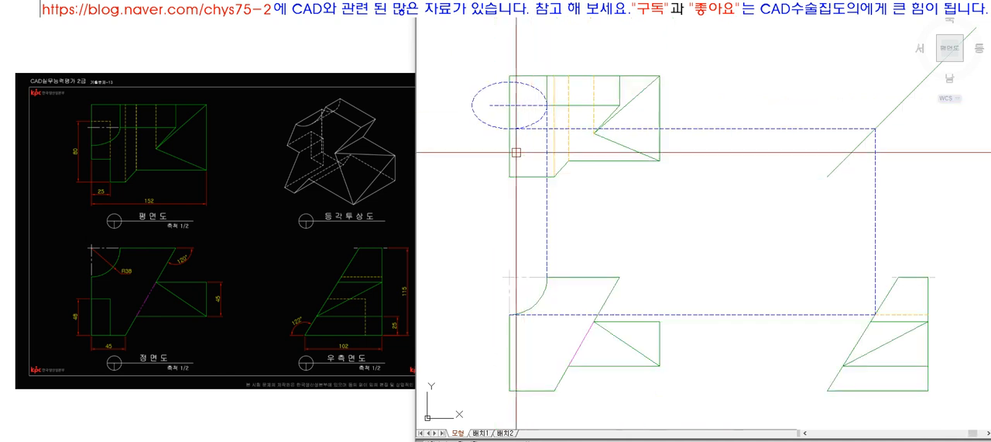
Step: Trim the ellipse to the quarter inside the top view and match it to the green outline
scroll(531, 132, "up", 1)
left_click(557, 64)
left_click(503, 110)
key("Return")
left_click(487, 130)
left_click(538, 75)
key("Return")
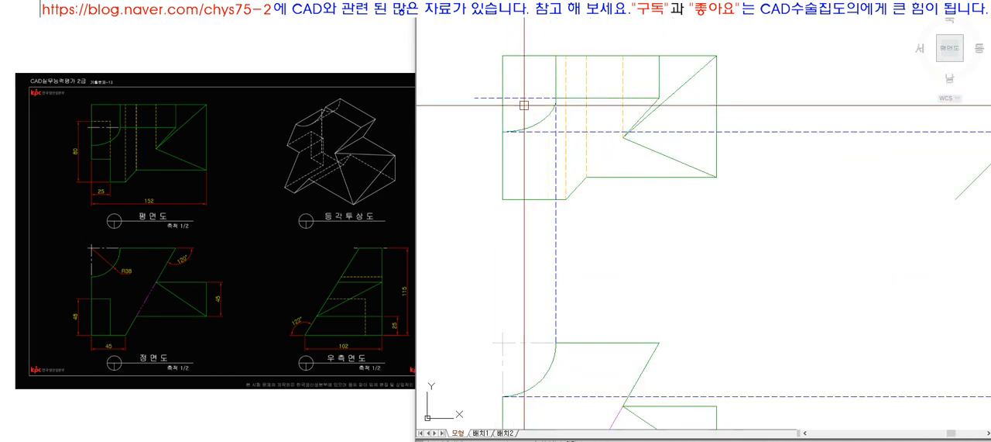
Step: Delete the vertical and lower horizontal blue projection lines running from the top view's elliptical arc
left_click(554, 121)
key("Delete")
left_click(545, 132)
key("Delete")
Step: Turn the blue horizontal line above the elliptical arc into a centerline shortened to just past the top view's outer edge
left_click(520, 98)
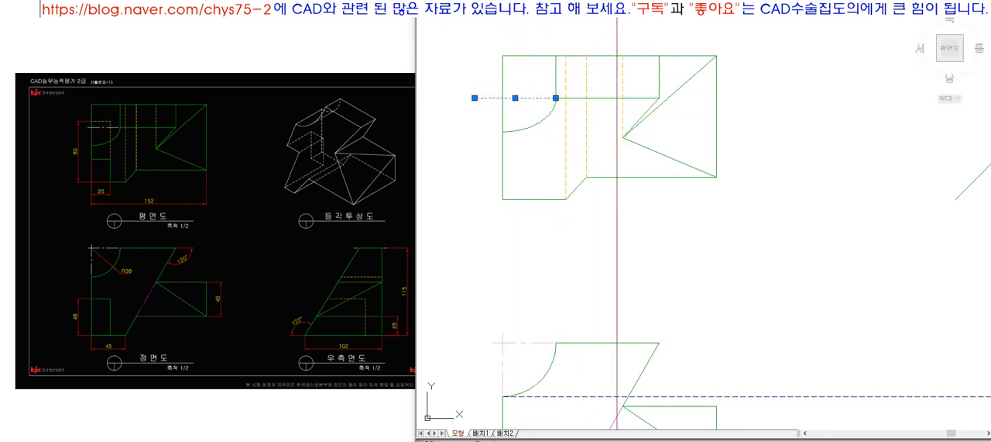
key("Delete")
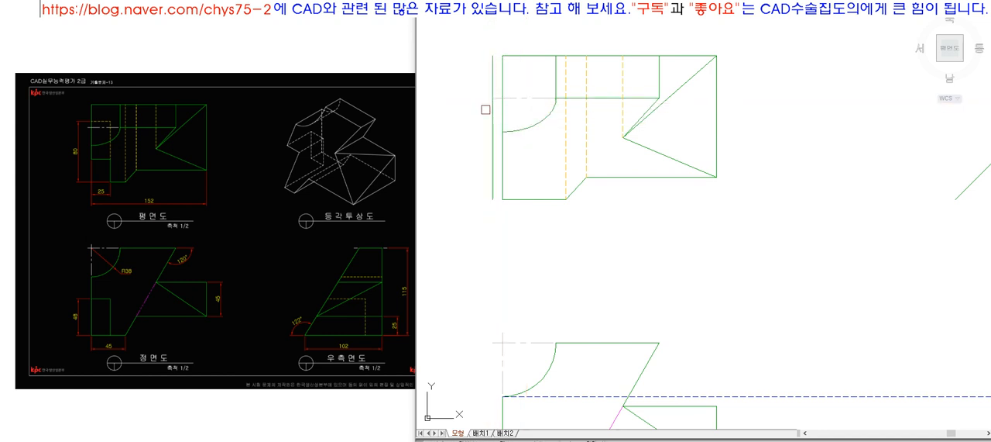
left_click(552, 98)
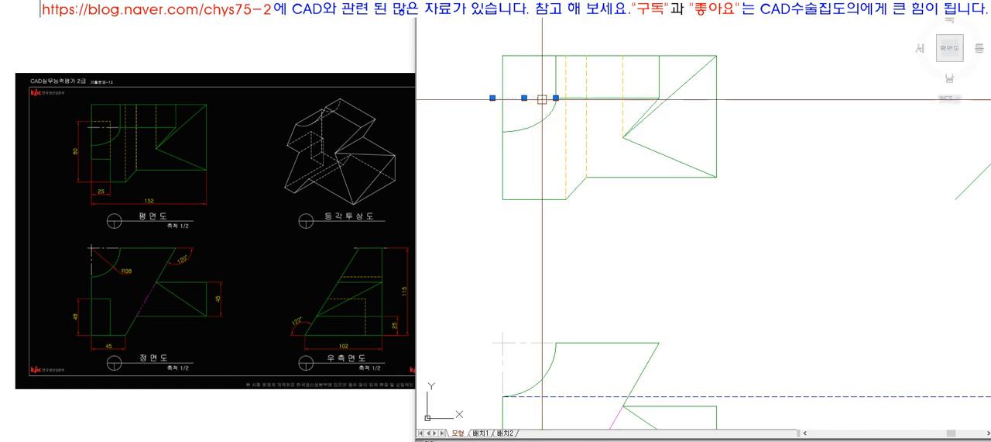
key("Escape")
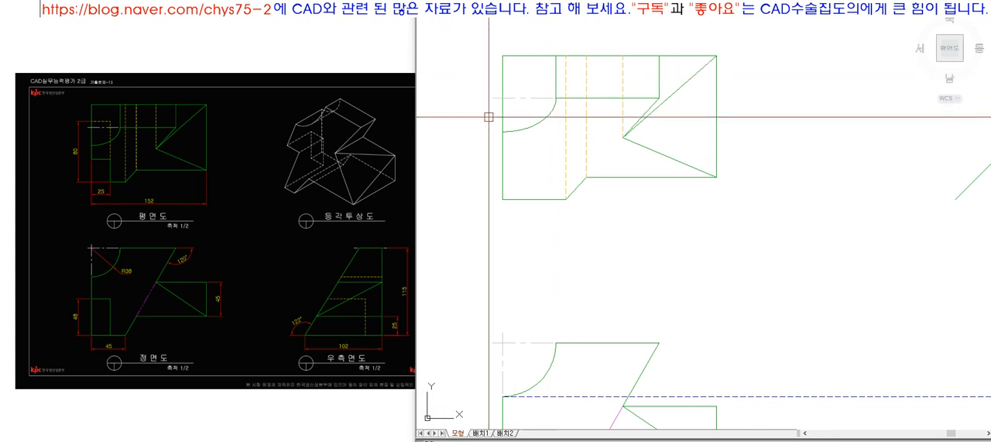
Step: Offset the front view's base line upward by 48 mm
scroll(474, 104, "down", 2)
key("z")
key("space")
left_click(454, 67)
left_click(909, 395)
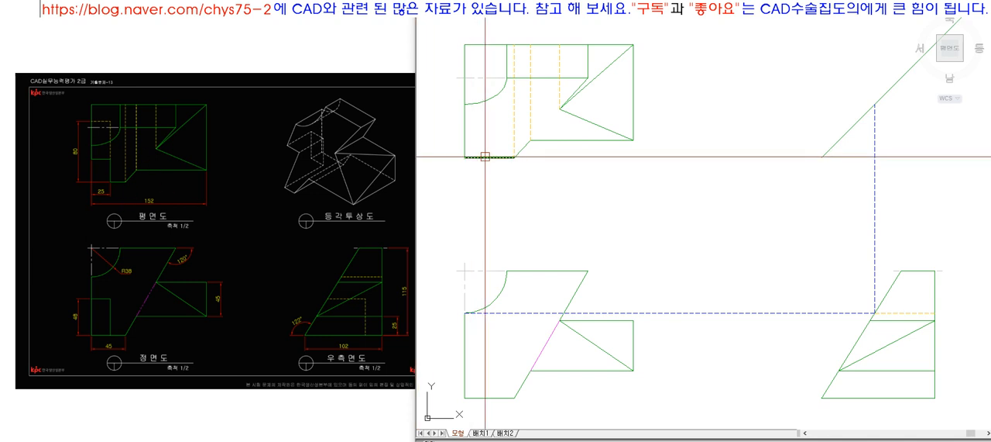
key("Return")
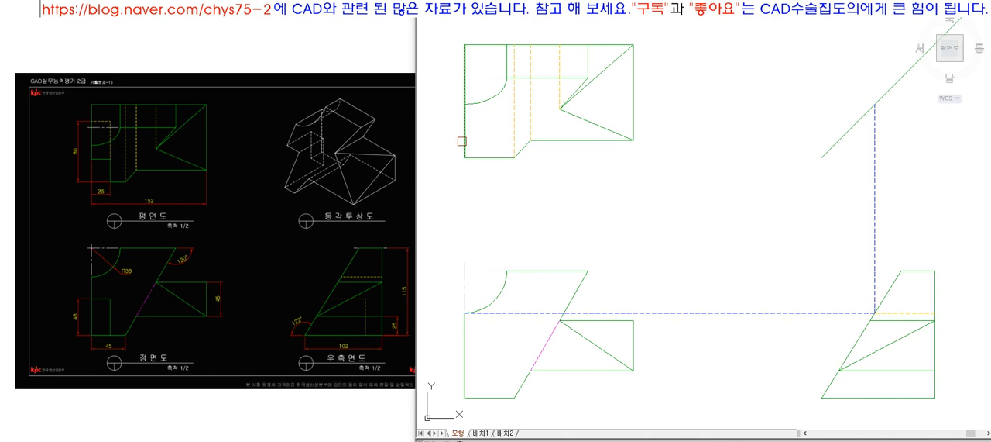
left_click(463, 141)
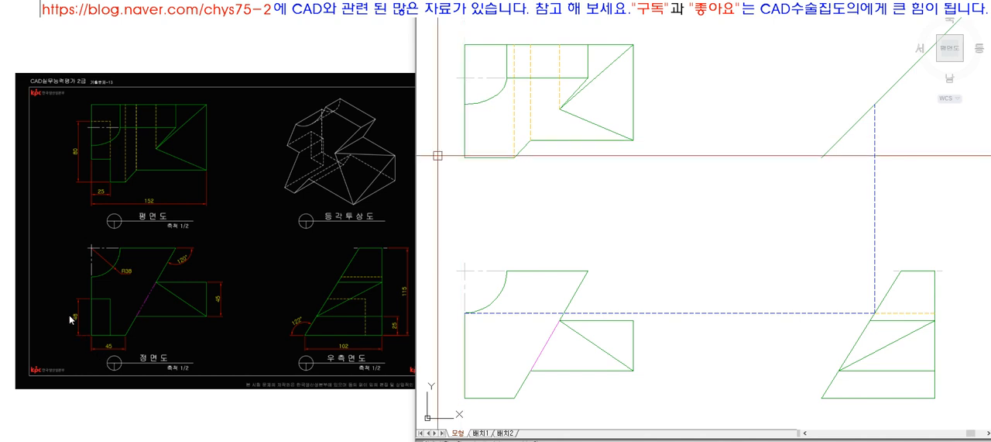
left_click(581, 371)
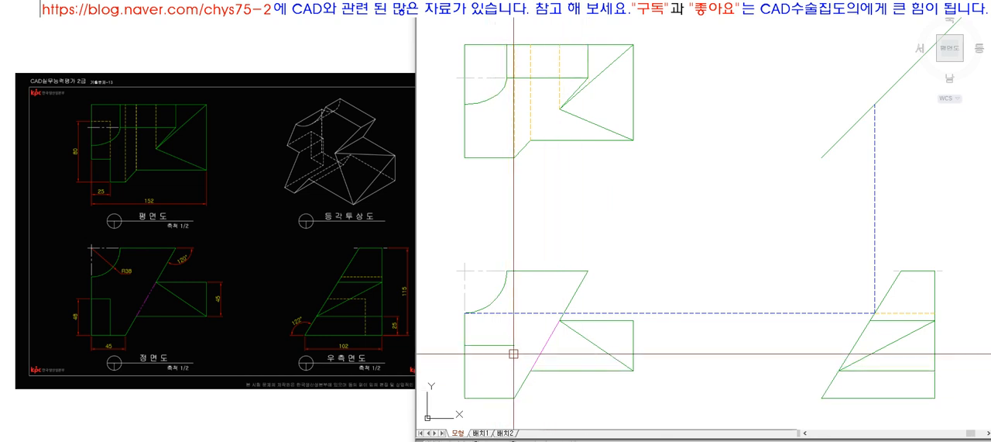
Step: Project the front view's 48 mm line horizontally across to the side view's vertical edge
left_click(515, 346)
left_click(756, 355)
key("space")
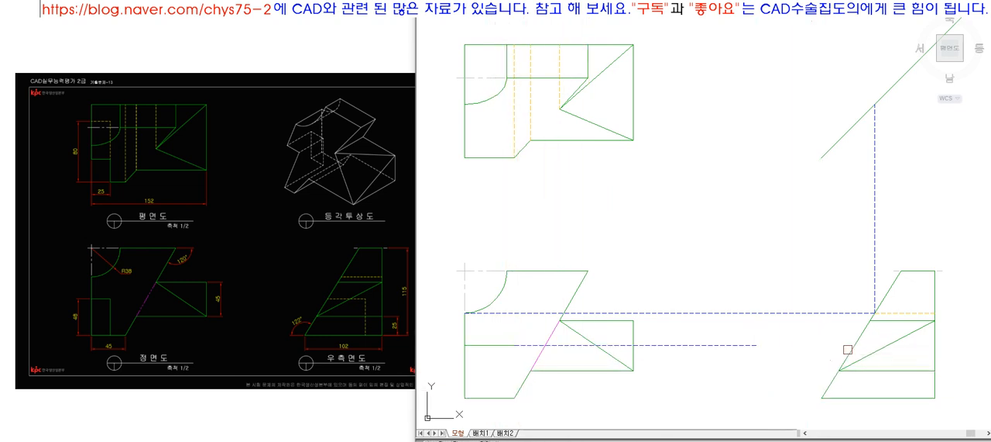
left_click(750, 345)
key("space")
key("space")
left_click(932, 354)
key("space")
left_click(817, 345)
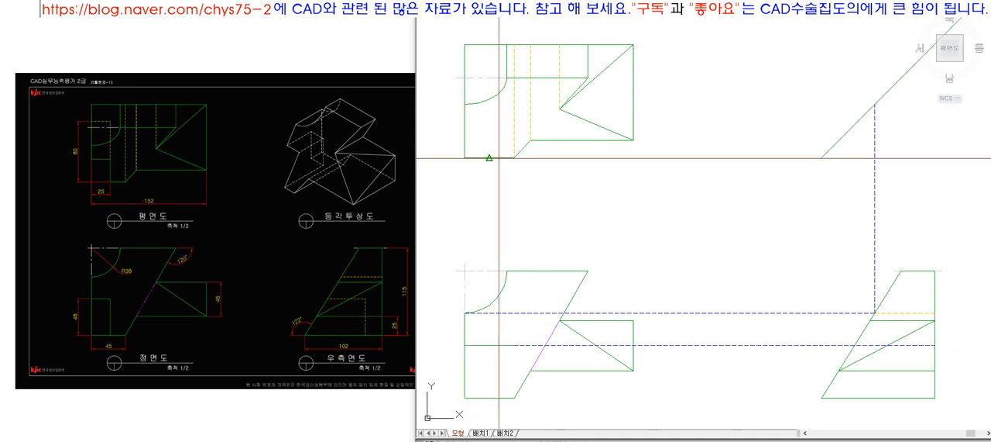
Step: Offset the top view's outer vertical edge 25 mm inward
left_click(464, 136)
left_click(499, 137)
key("space")
Step: Project the top view's 25 mm offset line vertically down to the front view's base line
type("l")
key("space")
left_click(491, 157)
left_click(496, 367)
key("space")
type("ex")
key("space")
left_click(495, 399)
key("space")
left_click(493, 367)
Step: Join the front view's projected vertical and 48 mm horizontal lines in a sharp corner and match the vertical to the green outline
key("space")
type("f")
key("space")
left_click(492, 359)
left_click(483, 346)
type("ma")
key("space")
left_click(483, 346)
left_click(494, 359)
key("space")
Step: Join the blue 48 mm projection line to the vertical line at the front view rectangle's corner
type("f")
left_click(496, 361)
left_click(517, 347)
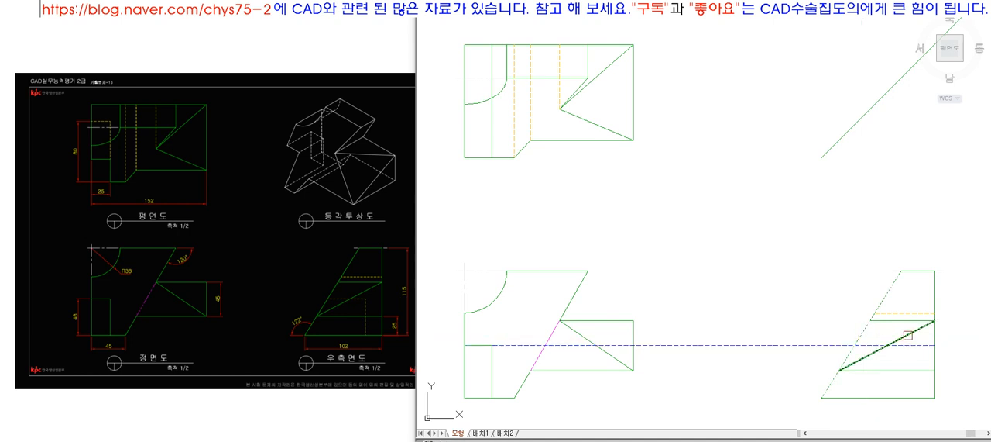
Step: Separate the 48 mm projection line at the side view's slanted edge and match its inner part to the orange hidden line
type("ma")
key("space")
key("Escape")
type("ma")
key("space")
left_click(891, 310)
left_click(882, 344)
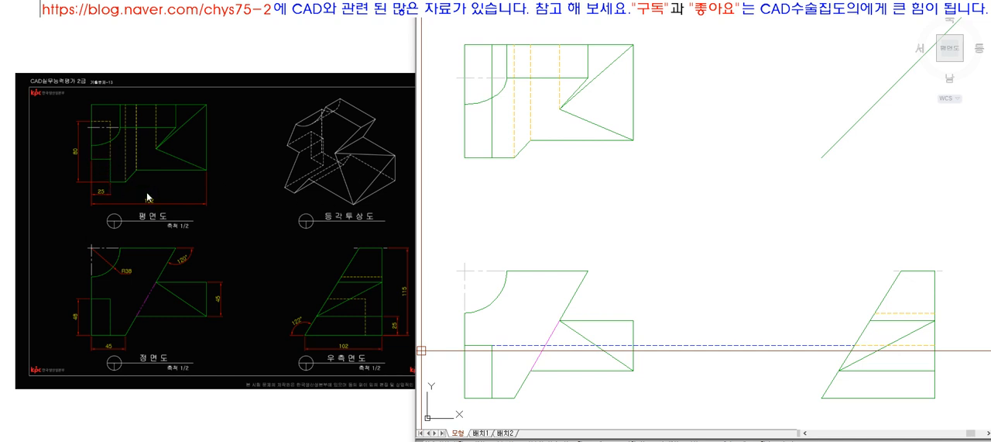
left_click(793, 348)
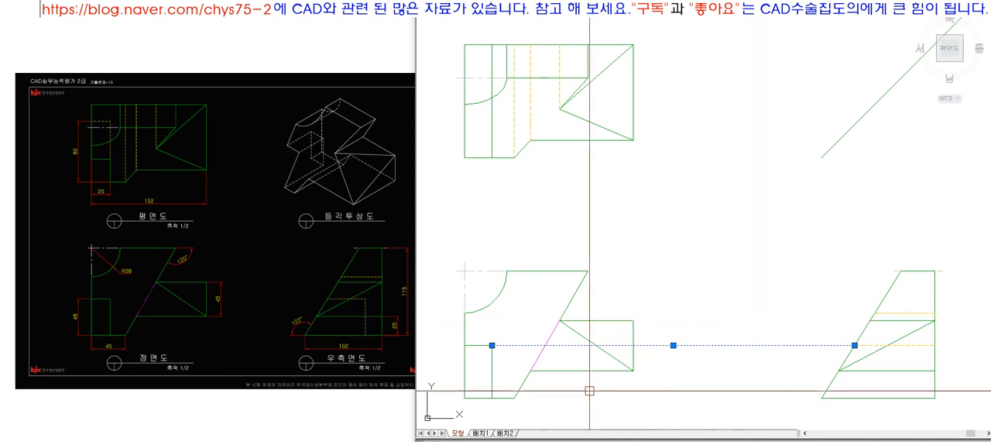
key("Escape")
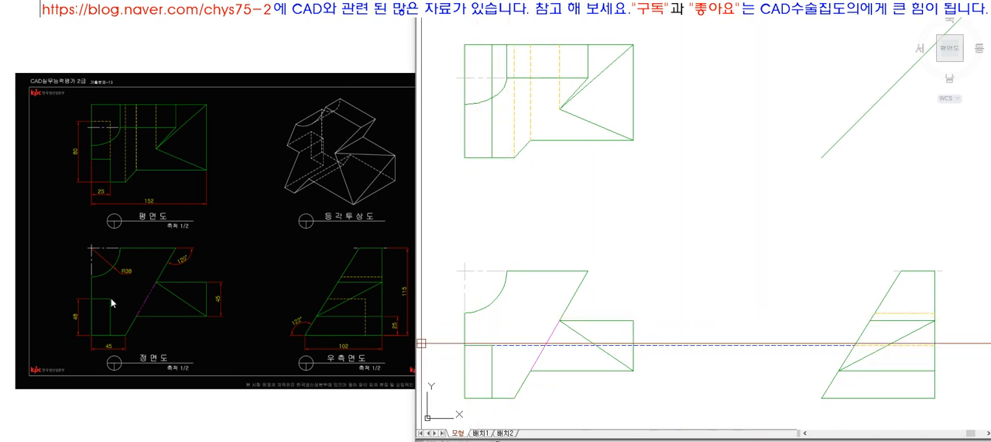
left_click(113, 302)
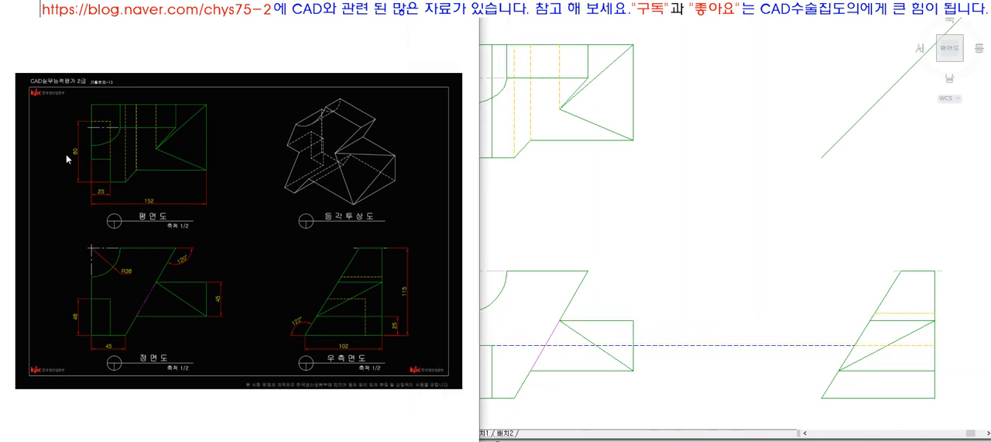
left_click(595, 311)
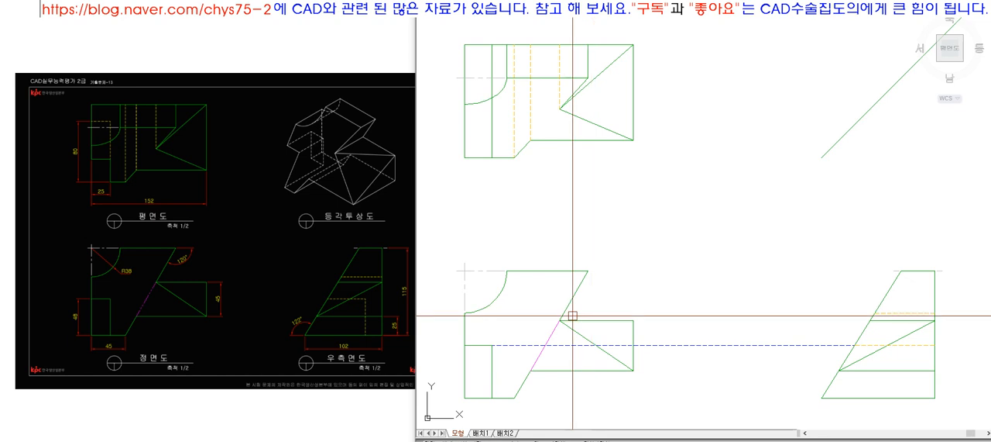
Step: Draw a vertical line from the 48 mm level on the side view's slanted edge up to the 45° line
type("l")
left_click(856, 344)
left_click(855, 206)
key("space")
type("ex")
left_click(856, 125)
key("space")
left_click(857, 210)
key("space")
Step: Project that point on the 45° line horizontally across to the top view's far outer edge
type("l")
left_click(856, 168)
left_click(665, 172)
key("space")
type("ex")
left_click(466, 120)
key("space")
left_click(673, 124)
key("space")
Step: Cut the top view's lower corner into a green-outlined notch along the projected horizontal line and the 25 mm line
type("f")
left_click(485, 127)
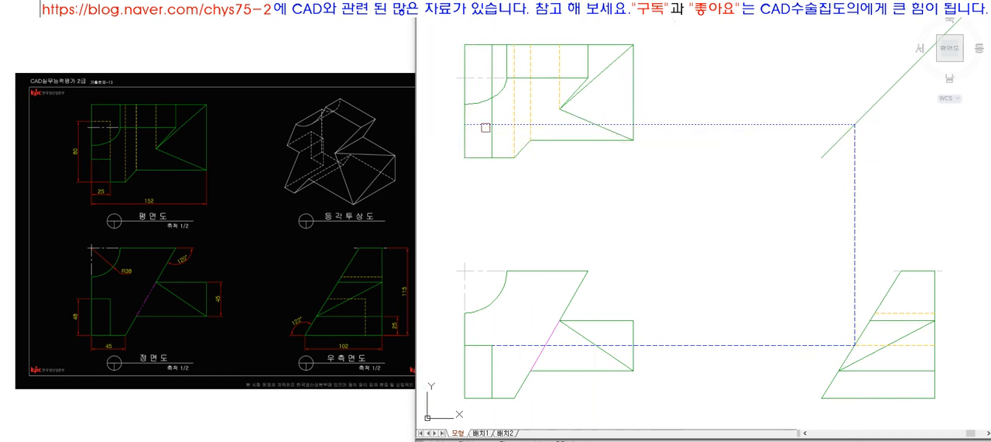
left_click(489, 138)
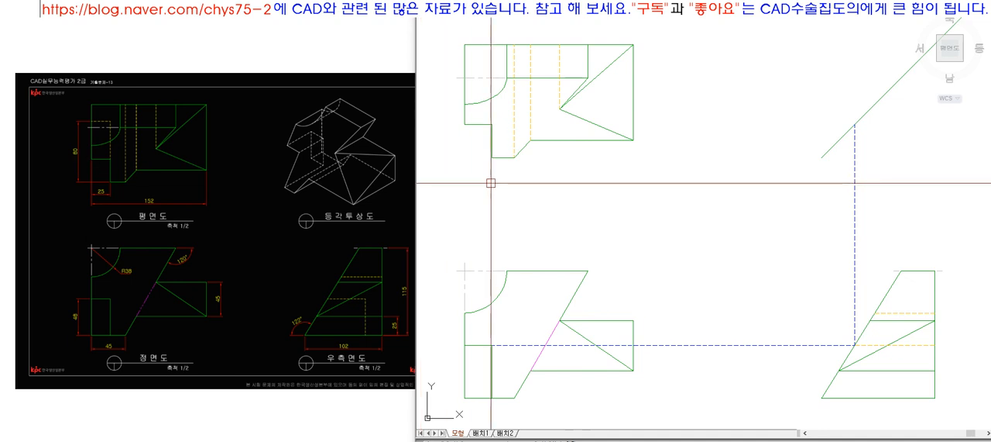
Step: Draw a horizontal line along the top view's lower edge past its outer edge and offset it 80 mm upward
type("l")
key("space")
left_click(504, 157)
left_click(437, 171)
key("space")
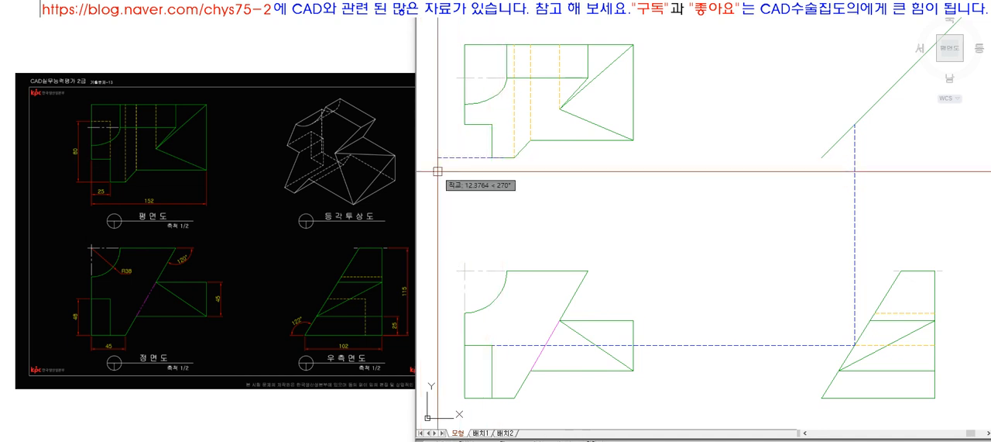
type("o")
key("space")
type("80")
key("space")
left_click(441, 157)
left_click(452, 127)
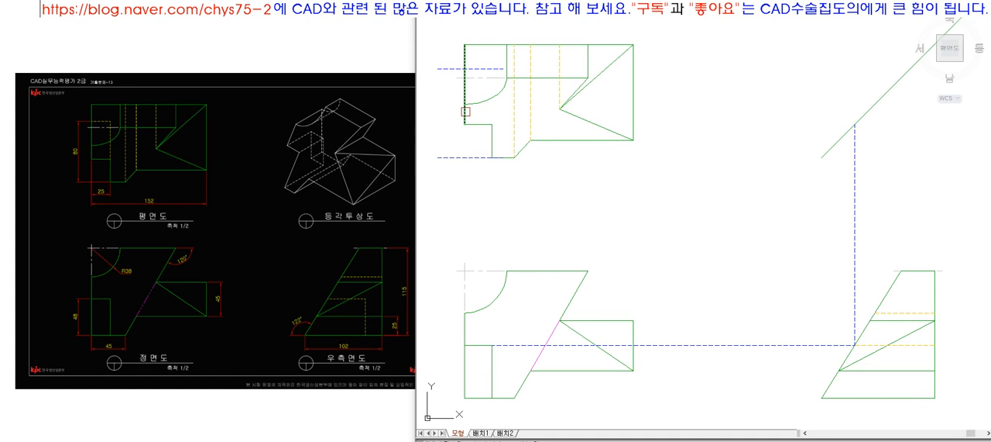
Step: Offset the top view's outer edge 25 mm inward and join it to the 80 mm line in a sharp corner
left_click(466, 111)
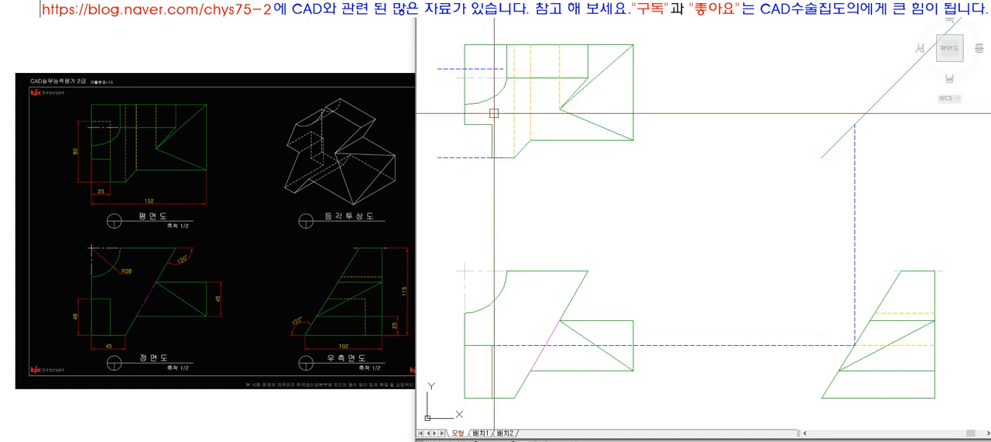
left_click(494, 110)
key("space")
type("f")
key("space")
left_click(492, 109)
left_click(486, 69)
Step: Match the vertical line above the notch and the 80 mm horizontal line to the orange dashed hidden line
left_click(514, 101)
type("ma")
key("space")
left_click(494, 110)
left_click(481, 68)
key("space")
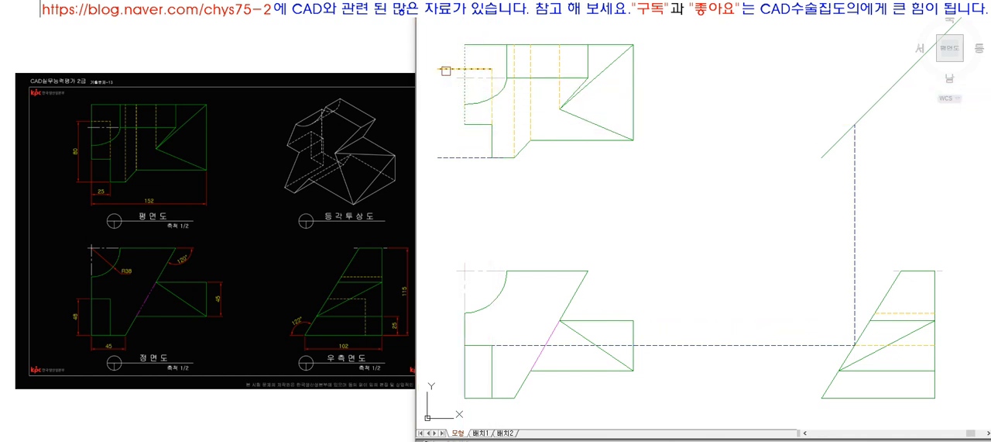
Step: Project the top view's hidden corner horizontally across to the 45° line
type("l")
key("space")
left_click(492, 69)
left_click(737, 86)
type("ex")
left_click(870, 112)
key("space")
left_click(731, 68)
key("space")
Step: Project the hidden corner's 45° line point down to the side view's base, keeping only the part below the 48 mm hidden line
scroll(658, 77, "down", 4)
type("z")
key("space")
left_click(580, 66)
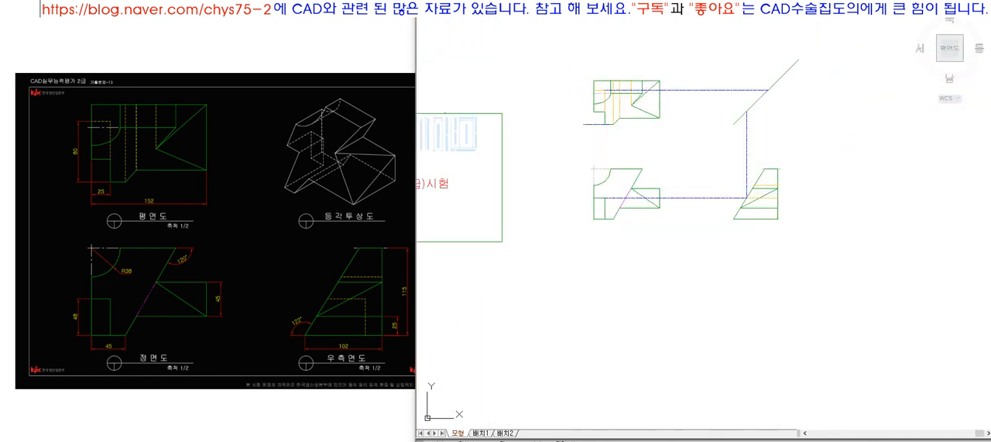
left_click(834, 238)
type("l")
key("space")
left_click(845, 75)
left_click(874, 176)
type("ex")
left_click(844, 172)
left_click(844, 333)
Step: Match the side view's vertical notch line to the orange dashed hidden line
type("ma")
key("space")
left_click(814, 320)
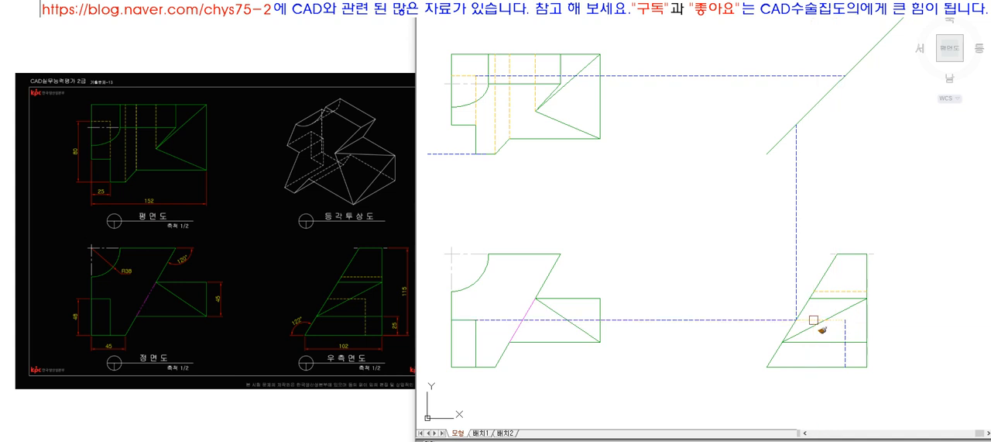
left_click(845, 334)
key("space")
Step: Erase the blue dashed construction lines between the top, front and side views
type("e")
key("space")
left_click(795, 256)
key("space")
key("space")
left_click(717, 76)
left_click_drag(750, 273, 697, 384)
Step: Compare the finished top, front and side views with the reference problem sheet and its isometric view
key("space")
left_click(463, 154)
key("space")
scroll(544, 233, "down", 2)
type("z")
key("space")
left_click(465, 113)
left_click(757, 308)
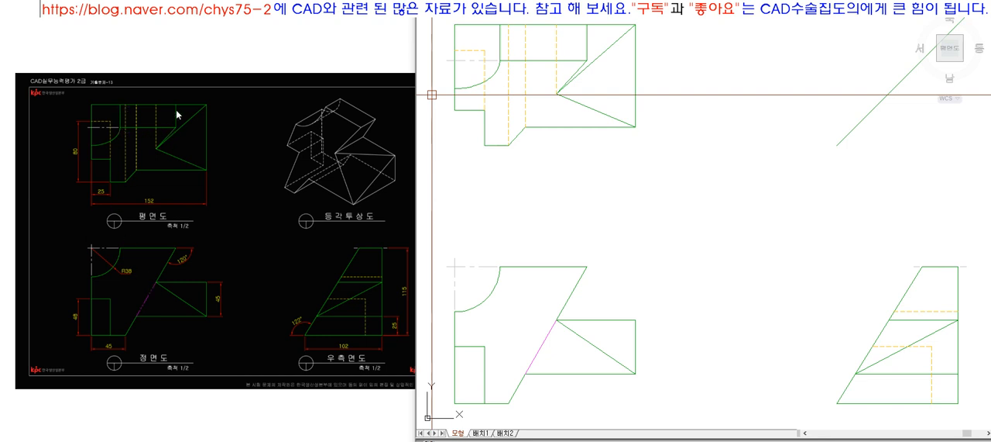
left_click(142, 115)
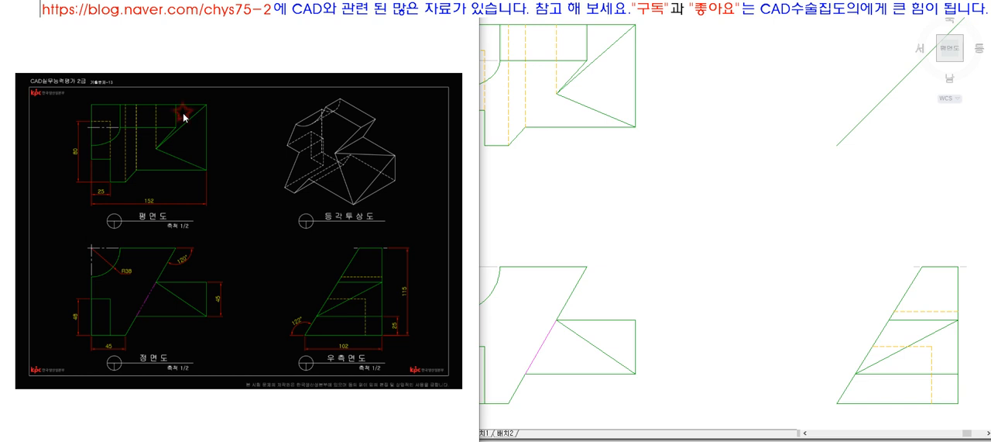
left_click(574, 170)
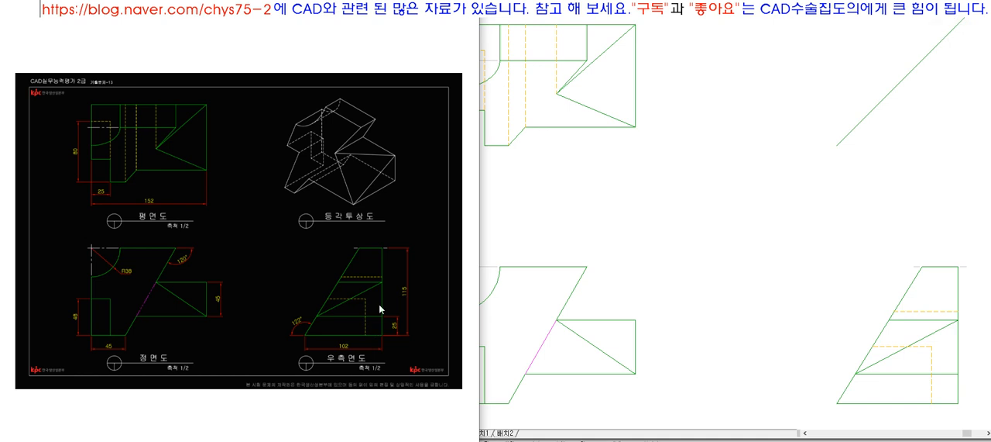
left_click(629, 268)
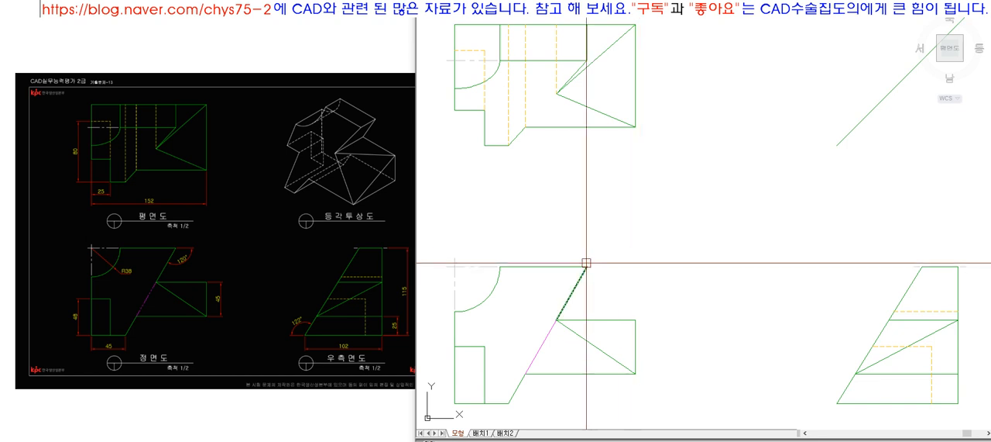
left_click(349, 233)
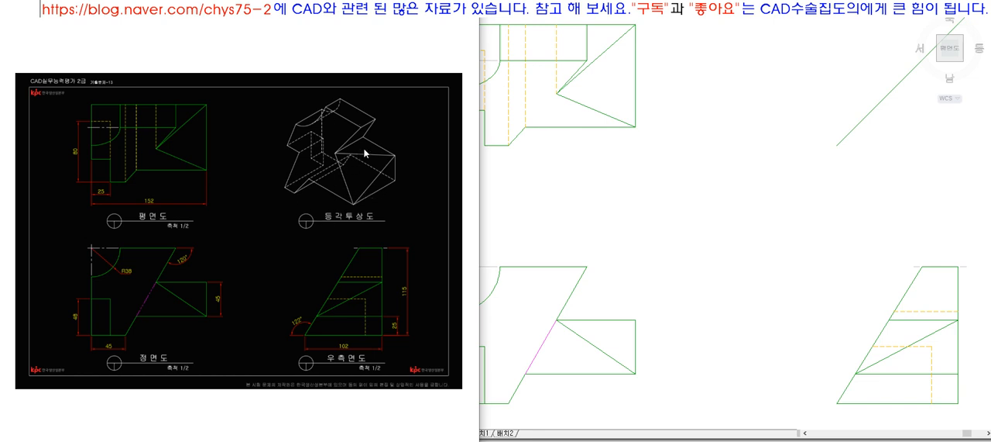
left_click(376, 247)
left_click(671, 243)
scroll(671, 243, "down", 4)
type("z")
key("Return")
left_click(565, 140)
left_click(808, 315)
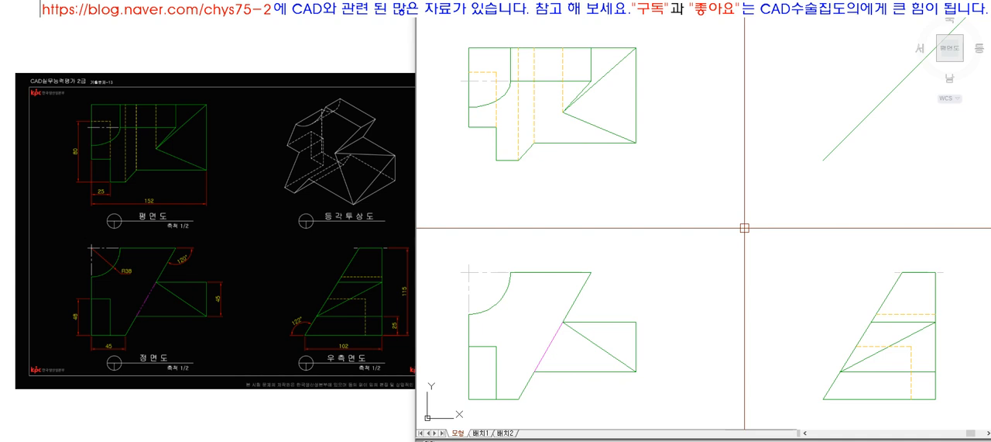
left_click(299, 230)
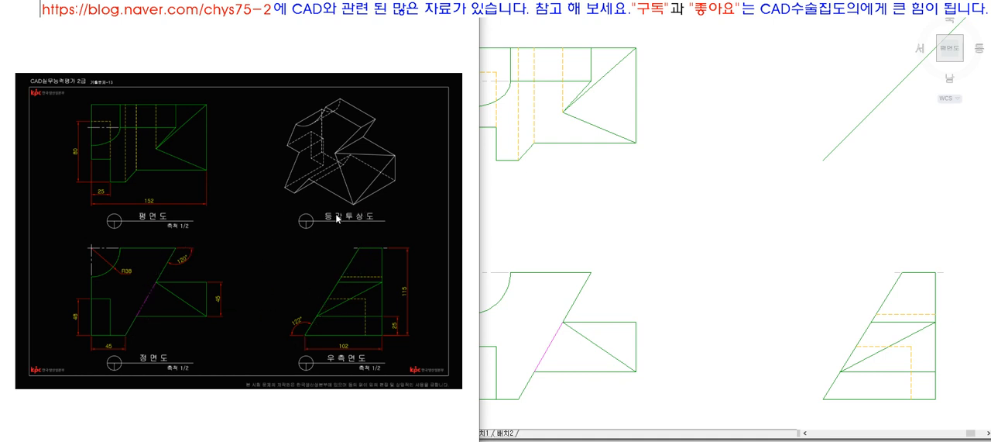
left_click(604, 262)
scroll(676, 256, "down", 4)
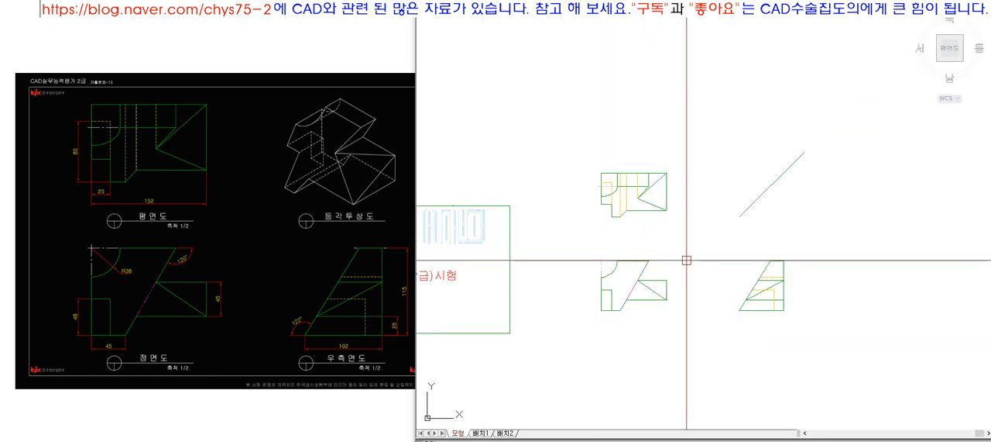
scroll(686, 259, "up", 2)
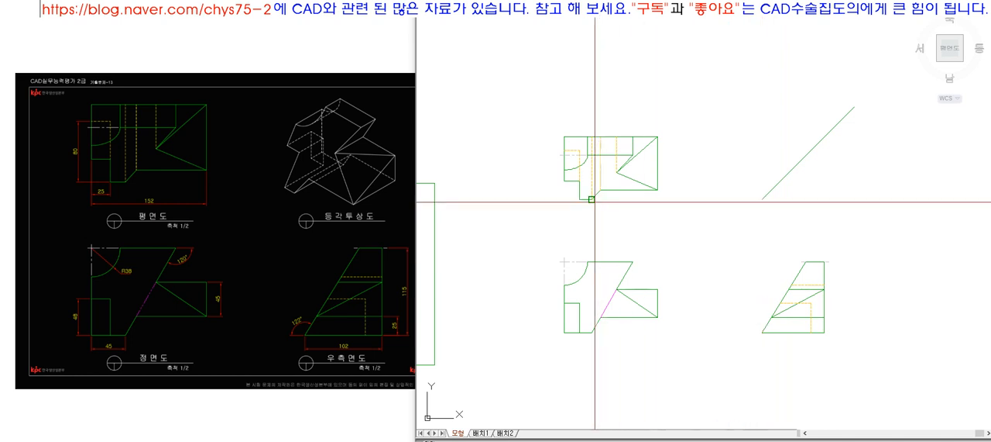
key("Escape")
left_click(688, 201)
key("Delete")
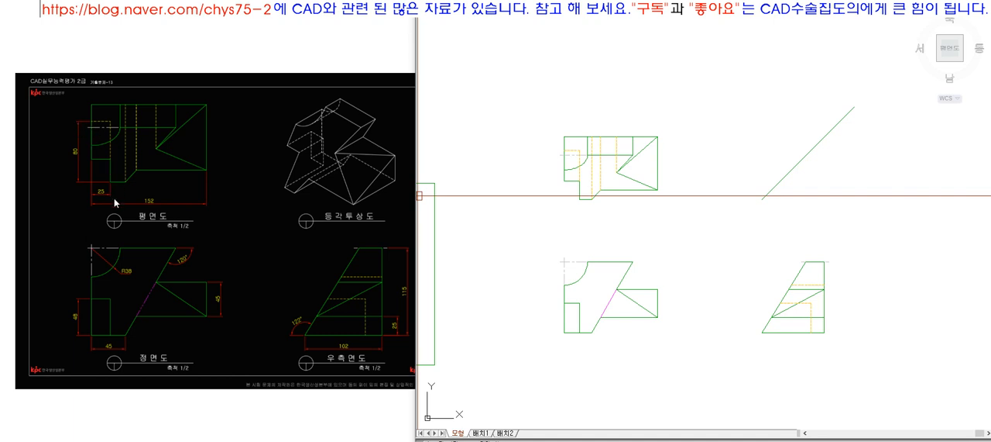
left_click(480, 97)
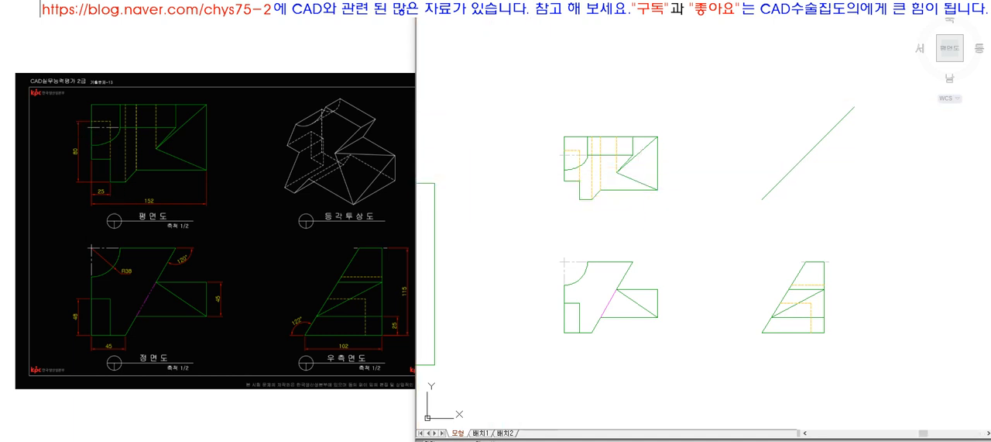
left_click(676, 231)
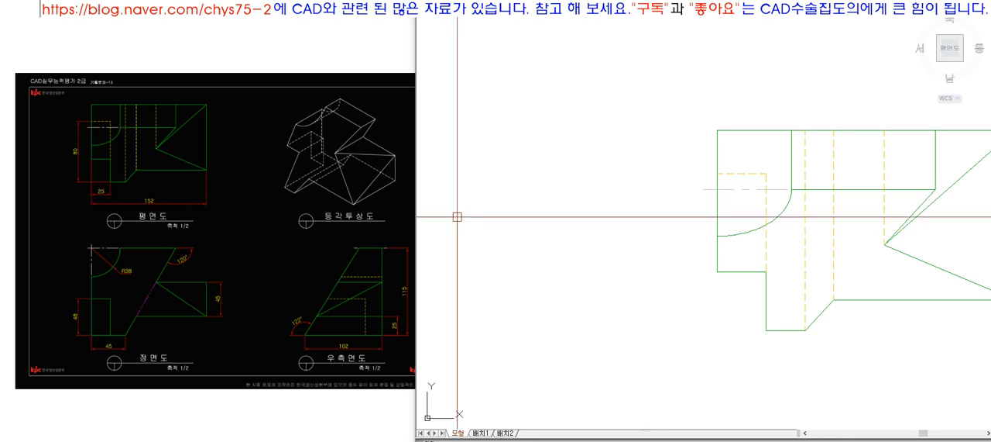
left_click(717, 130)
left_click(709, 333)
key("space")
type("tr")
key("space")
key("space")
left_click(718, 304)
key("space")
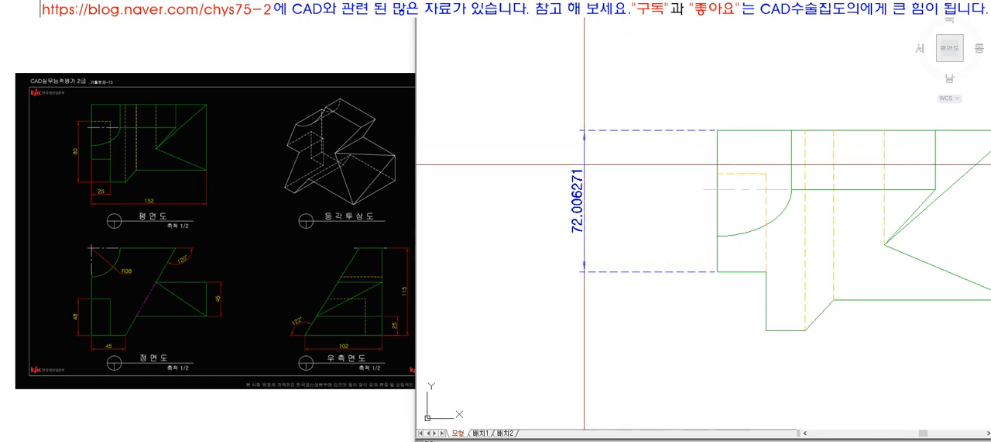
key("Escape")
Step: Add a vertical dimension beside the top view from its upper-left corner and stretch it down to the lower edge
left_click(718, 130)
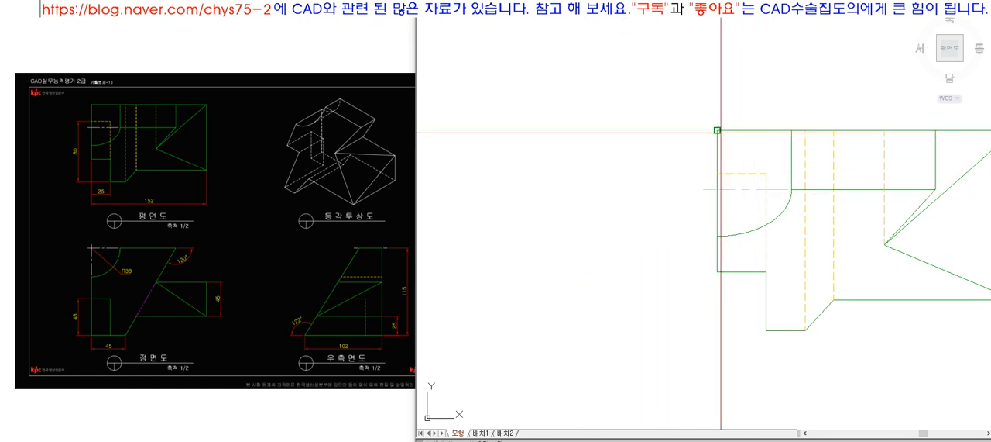
left_click(717, 271)
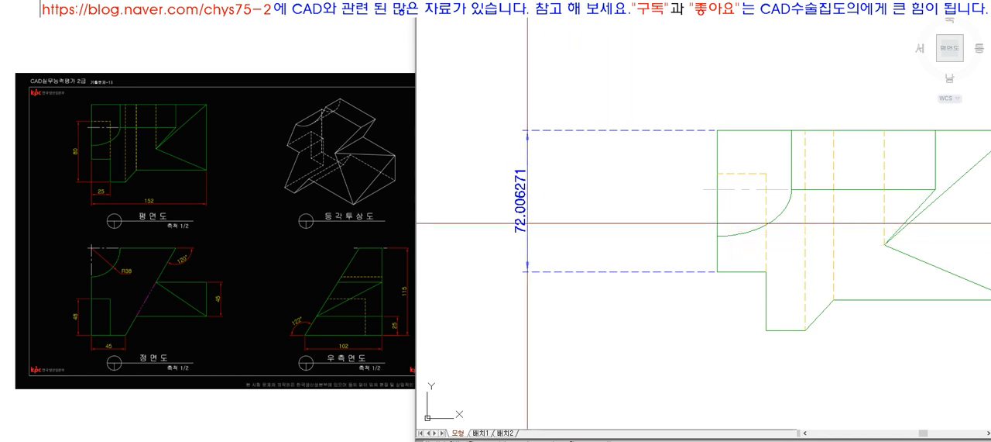
key("Escape")
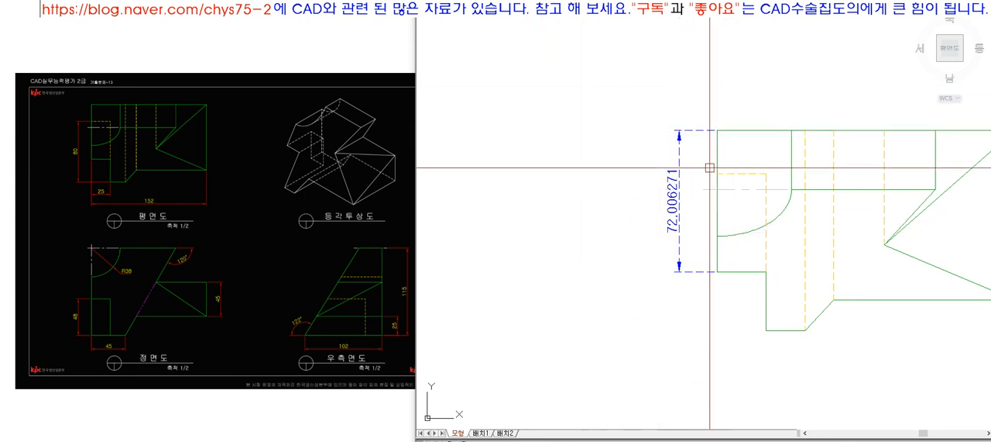
left_click(713, 271)
left_click(717, 271)
left_click(759, 329)
key("Escape")
scroll(633, 216, "down", 5)
scroll(633, 215, "up", 2)
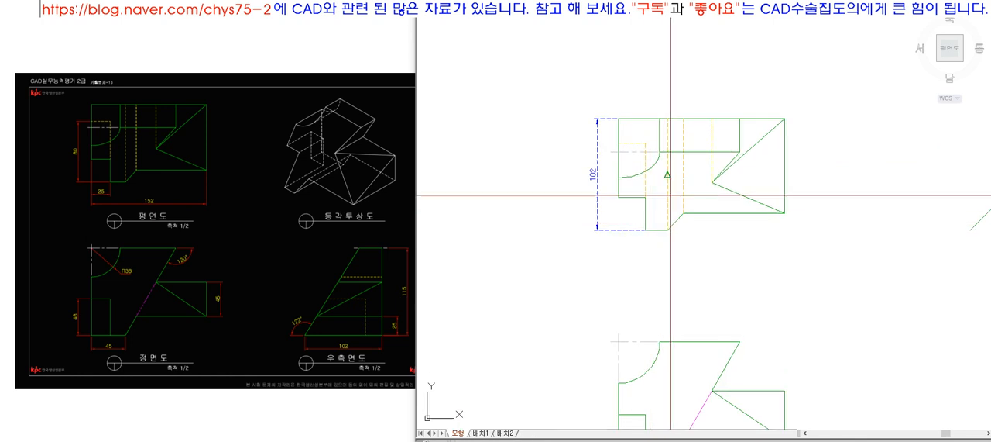
Step: Dimension the notch's horizontal width below the top view's lower-left corner
left_click(618, 197)
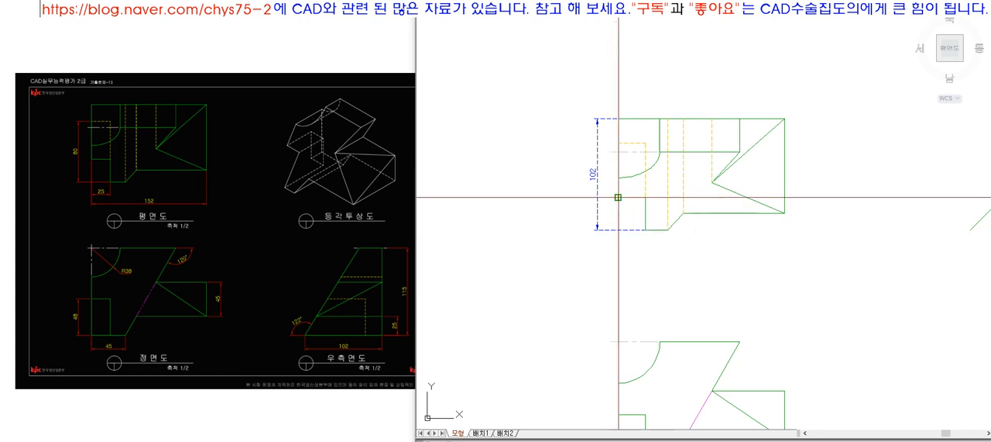
left_click(647, 230)
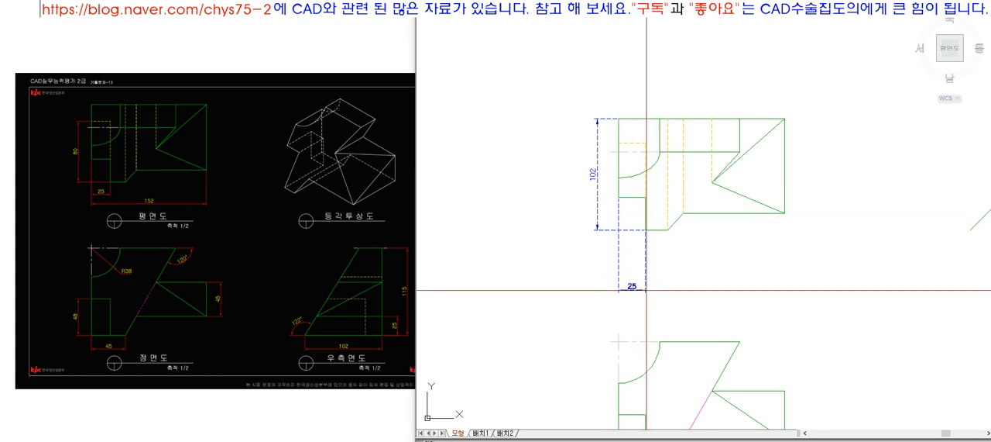
left_click(655, 248)
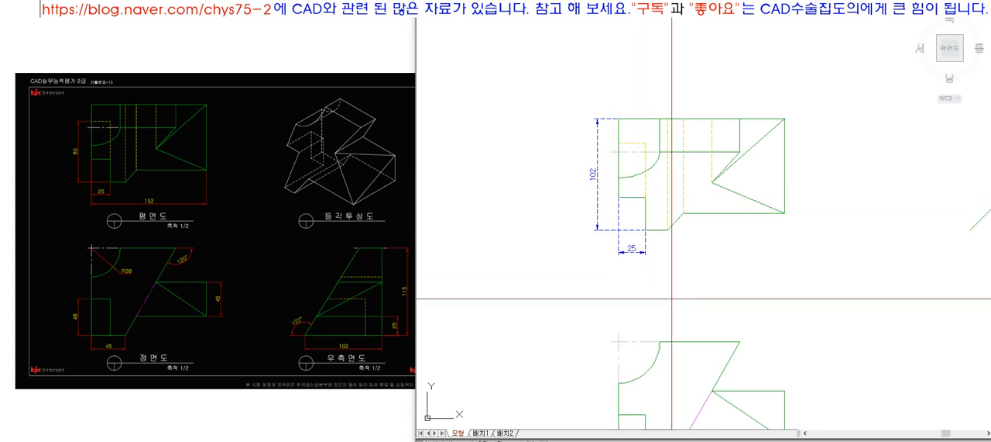
left_click(646, 247)
left_click(598, 213)
left_click(659, 11)
left_click(644, 43)
key("Escape")
scroll(597, 85, "down", 4)
scroll(600, 132, "up", 4)
Step: Add a baseline dimension for the top view's overall width, starting from the notch width dimension
type("dba")
key("space")
left_click(635, 175)
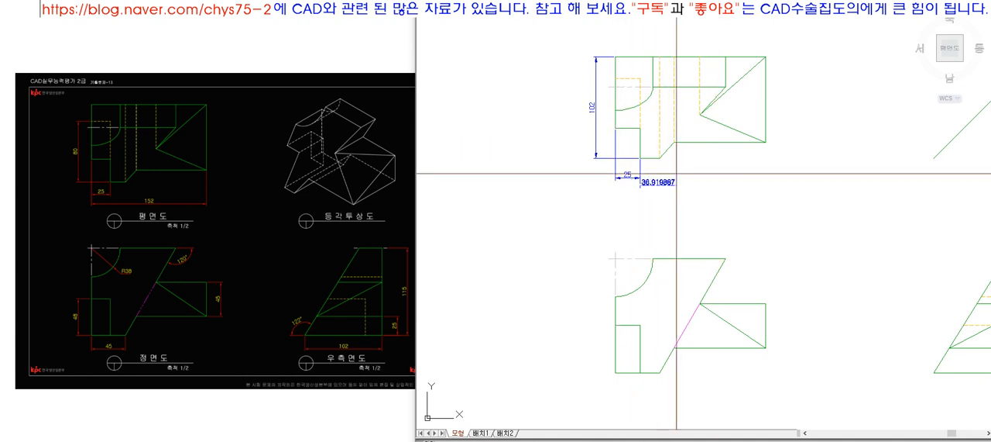
left_click(756, 143)
key("Escape")
Step: Move the top view's overall width dimension line farther below the notch width dimension
left_click(676, 184)
left_click(640, 158)
scroll(612, 131, "up", 4)
left_click(617, 134)
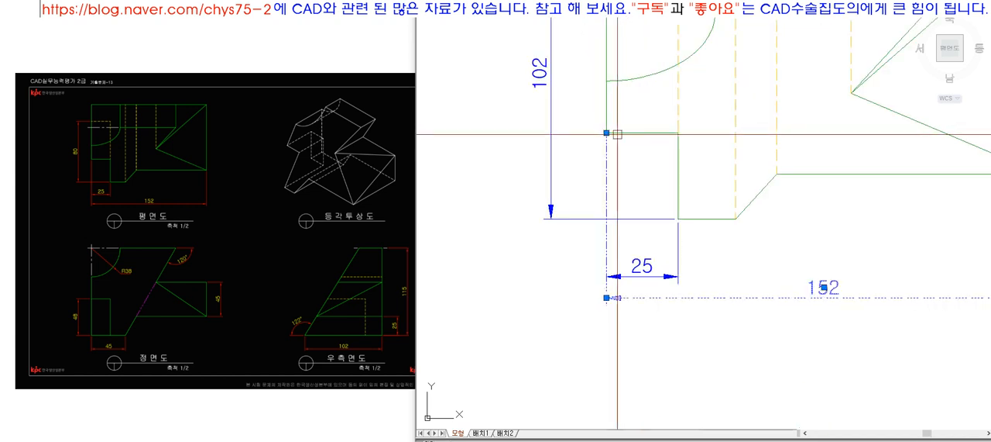
left_click(607, 297)
key("Escape")
key("Escape")
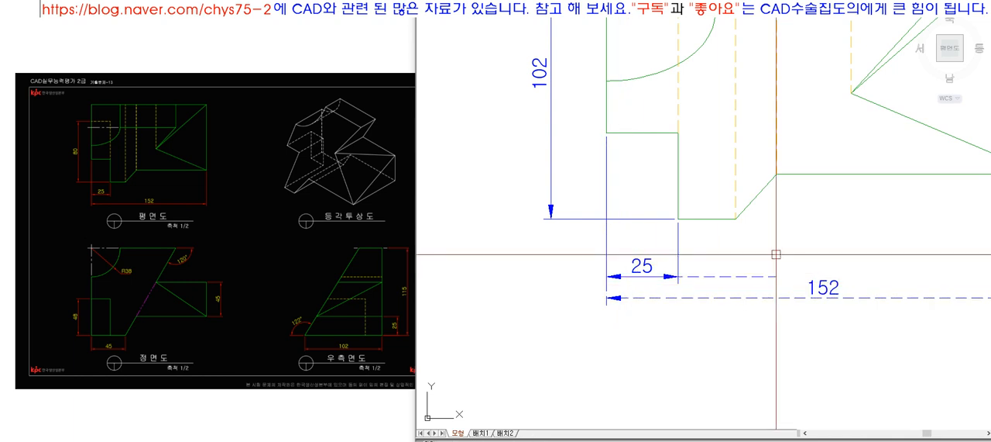
left_click(643, 298)
left_click(606, 297)
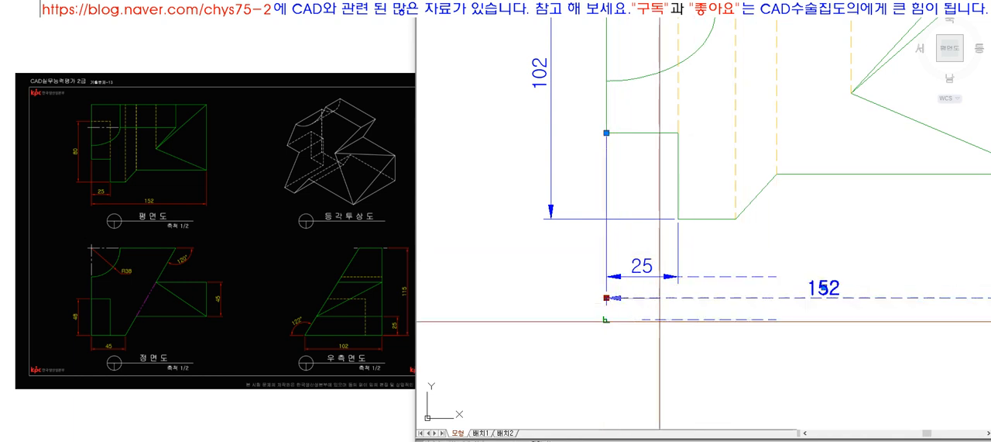
Step: Match the top view's overall width dimension to the notch width dimension's properties
scroll(628, 304, "down", 6)
scroll(629, 178, "down", 2)
type("z")
key("space")
left_click(591, 181)
left_click(752, 367)
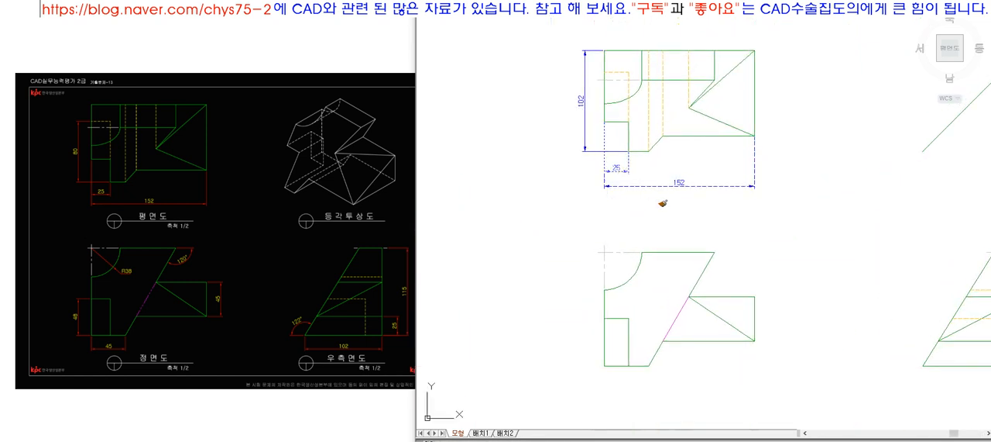
key("Escape")
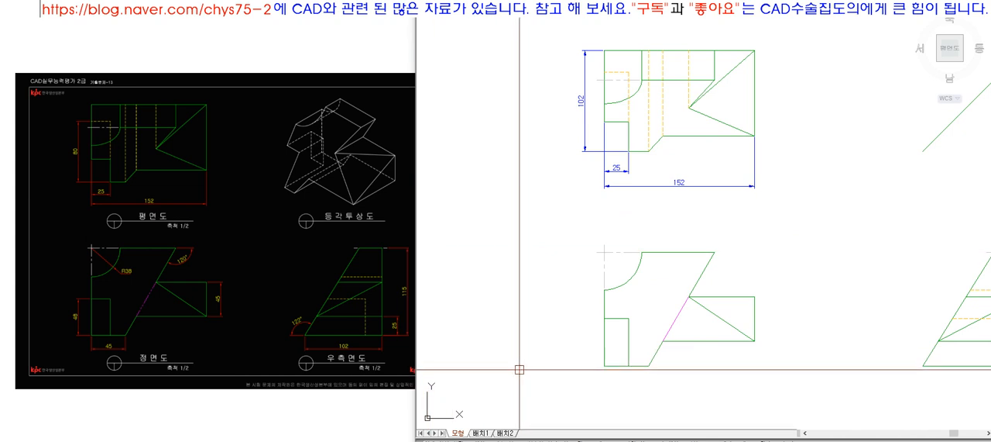
Step: Dimension the front view's notch height and base width, placing the base dimension at a distance of 20
left_click(604, 317)
left_click(604, 365)
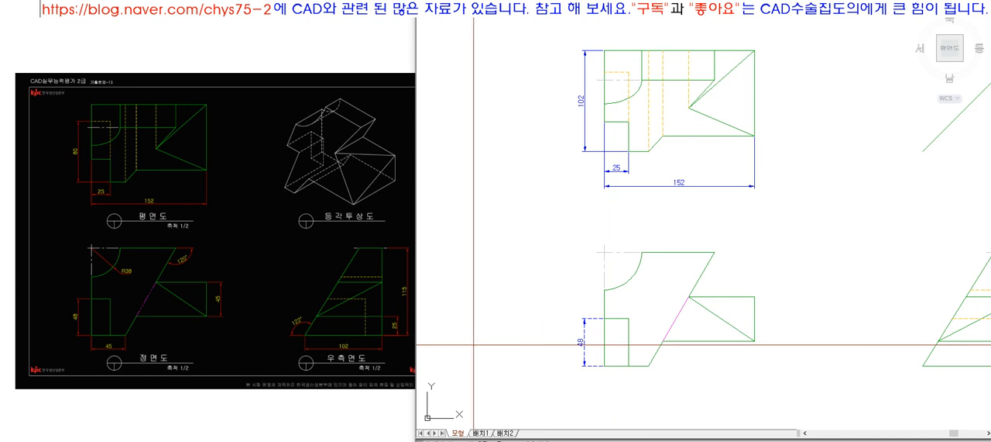
left_click(649, 366)
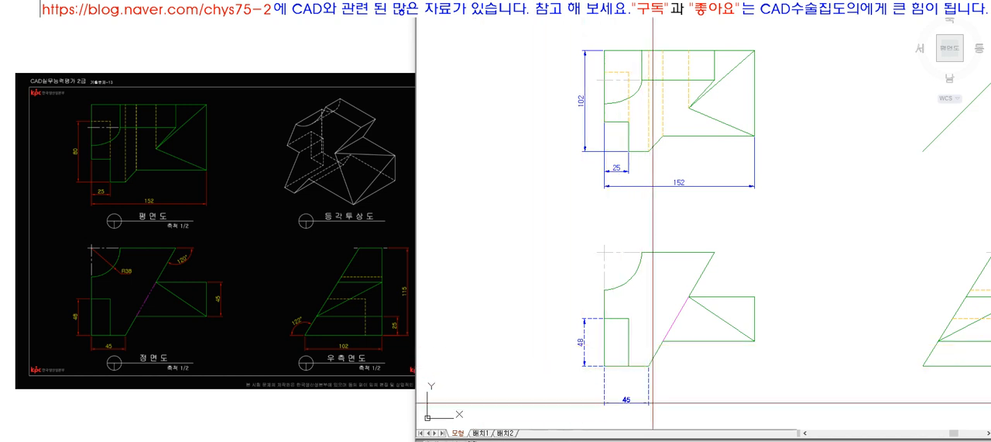
type("20")
key("Return")
middle_click_drag(593, 332, 443, 311)
Step: Dimension the vertical height of the block at the front view's right end
scroll(647, 324, "down", 5)
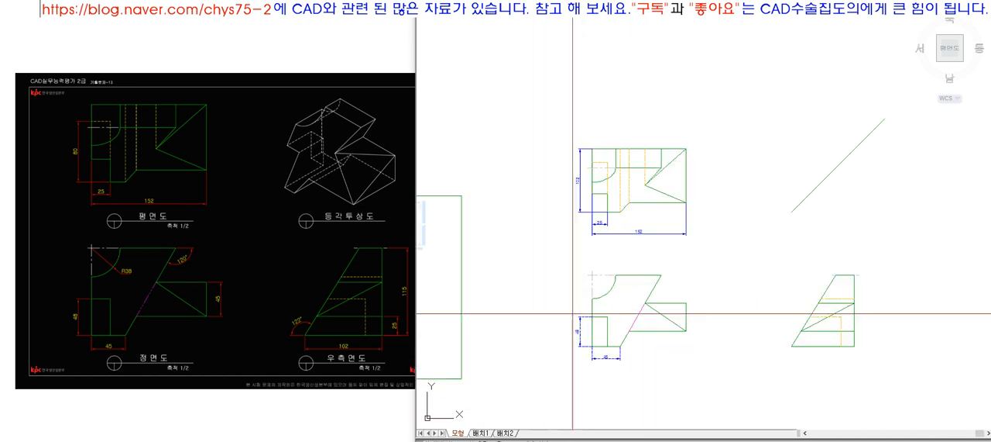
scroll(648, 325, "up", 3)
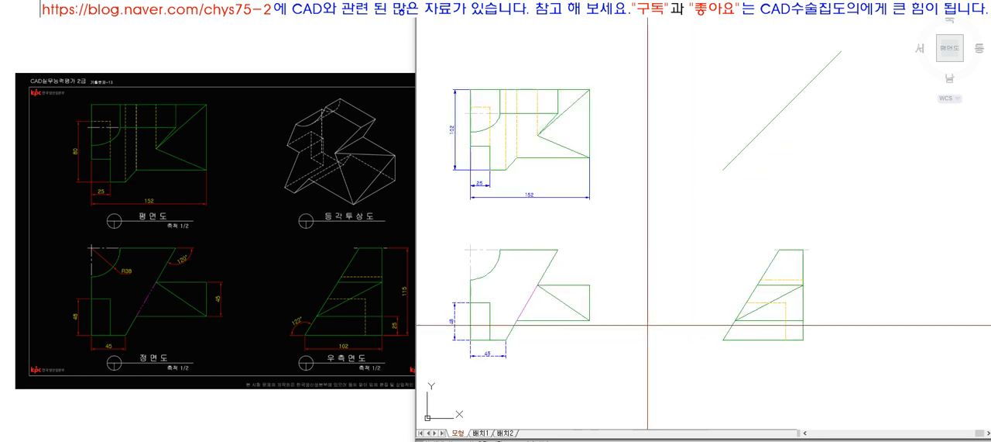
left_click(590, 319)
left_click(590, 284)
key("Escape")
key("Escape")
Step: Match the front view's dimensions to the properties of the top view's overall width dimension
left_click(566, 197)
type("ma")
key("space")
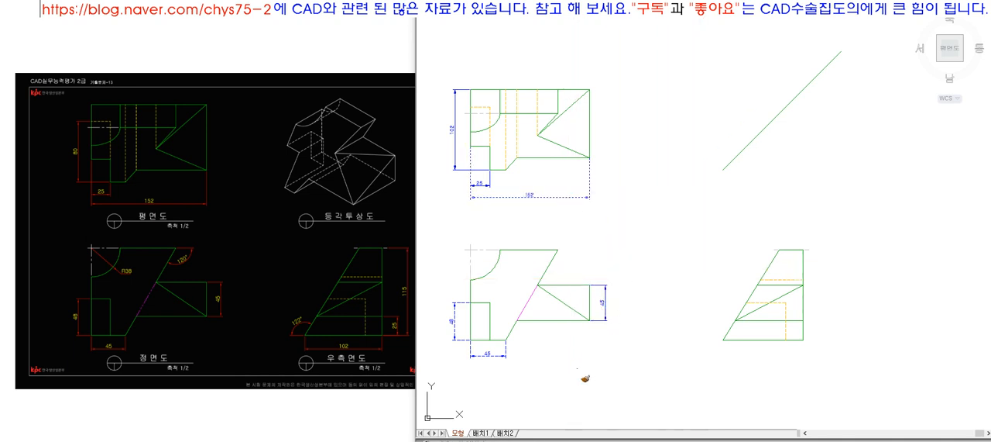
key("Escape")
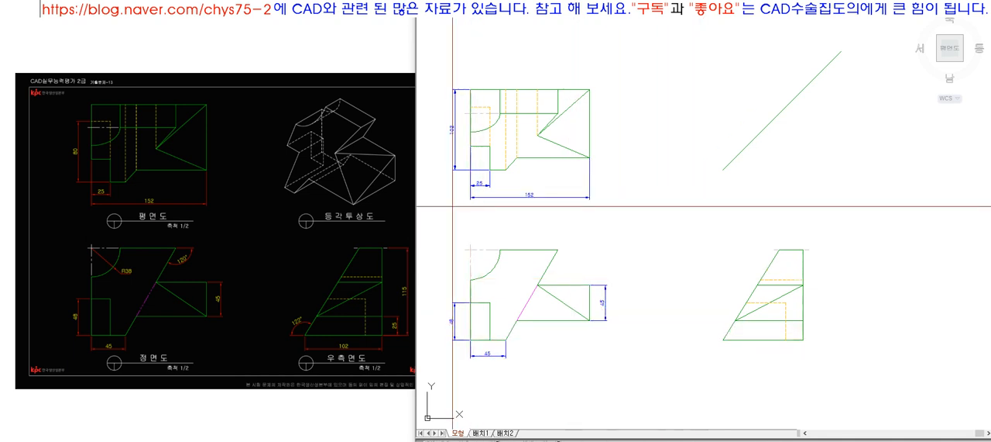
Step: Dimension the height from the side view's base to its lower horizontal line, beside the vertical edge
left_click(437, 86)
left_click(808, 368)
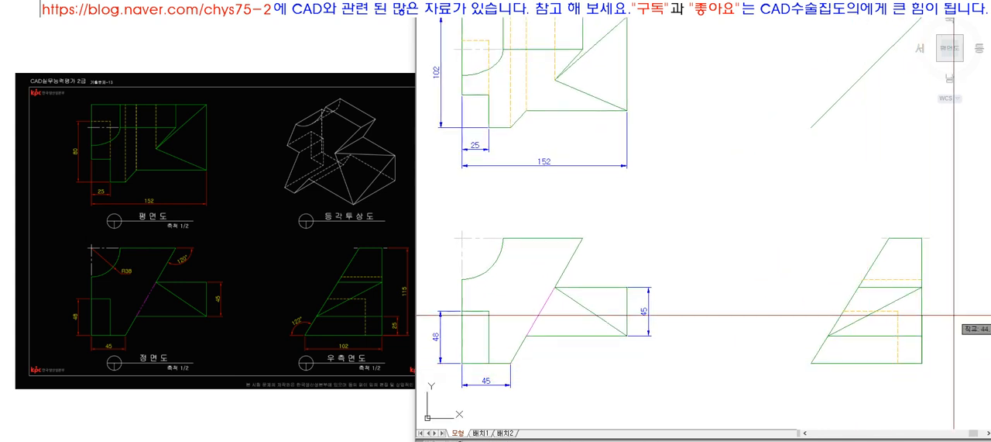
left_click(925, 335)
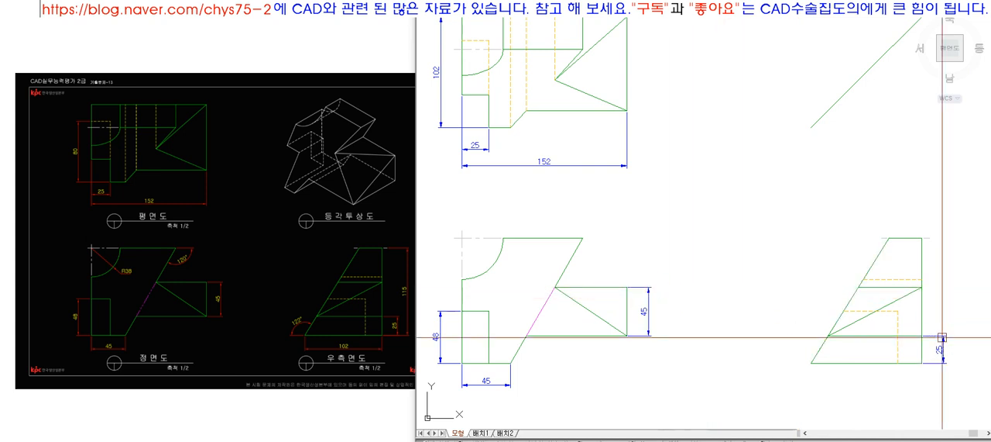
Step: Dimension the side view's overall height and shift its dimension line outward, beyond the 25 dimension
left_click(924, 238)
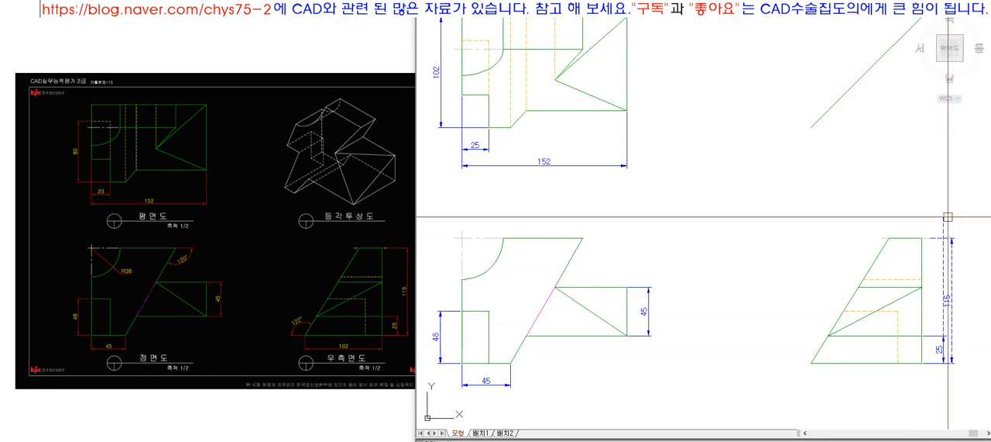
left_click(953, 243)
left_click(952, 238)
left_click(960, 238)
key("Escape")
Step: Erase the vertical guide line beside the side view and match its height dimensions to the front view's block height dimension
left_click(960, 223)
key("e")
key("space")
key("space")
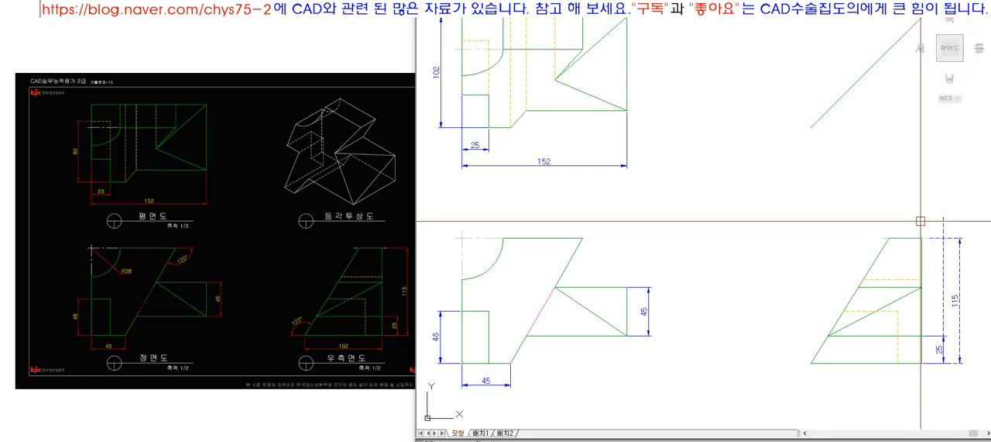
left_click(649, 289)
key("Escape")
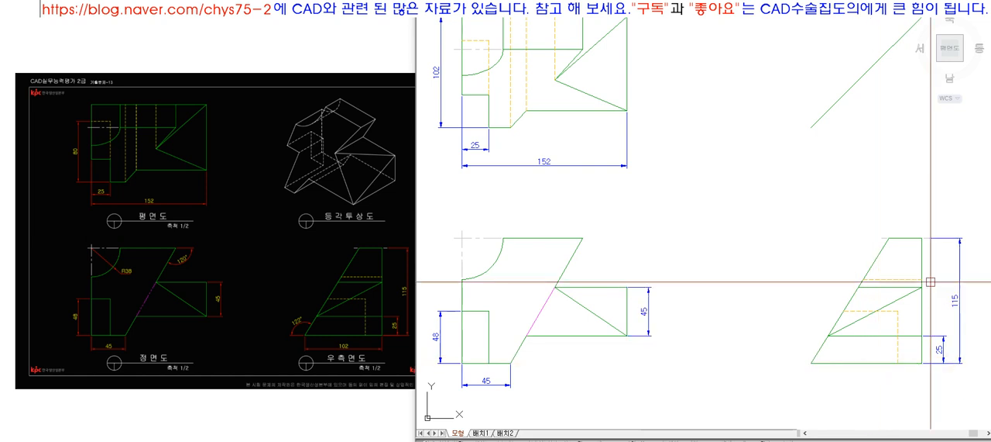
Step: Dimension the side view's base width below the view
scroll(808, 250, "down", 2)
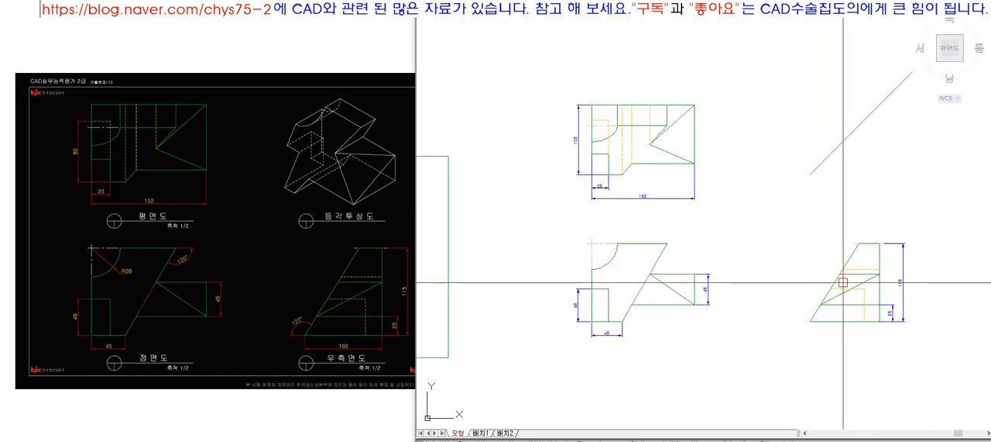
scroll(834, 320, "up", 2)
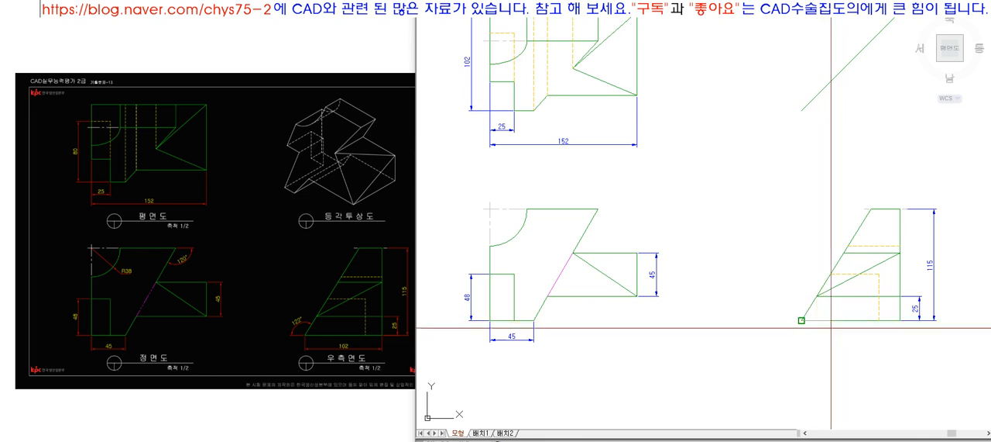
left_click(899, 320)
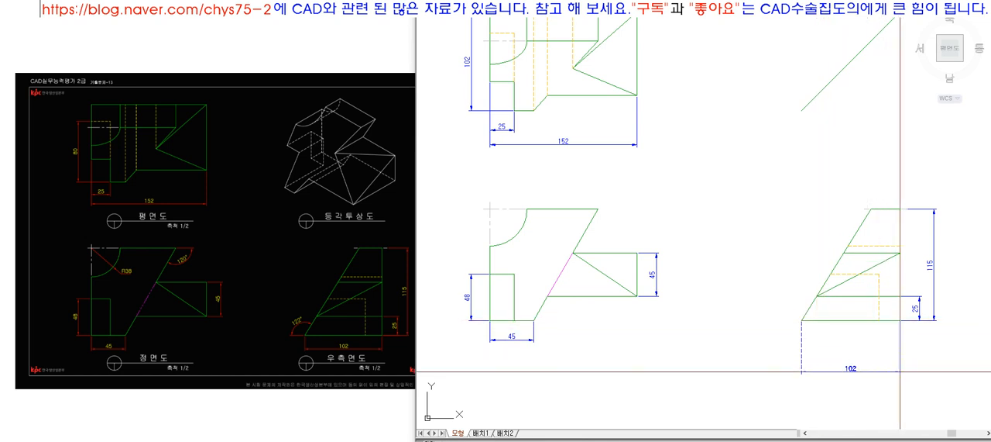
left_click(874, 338)
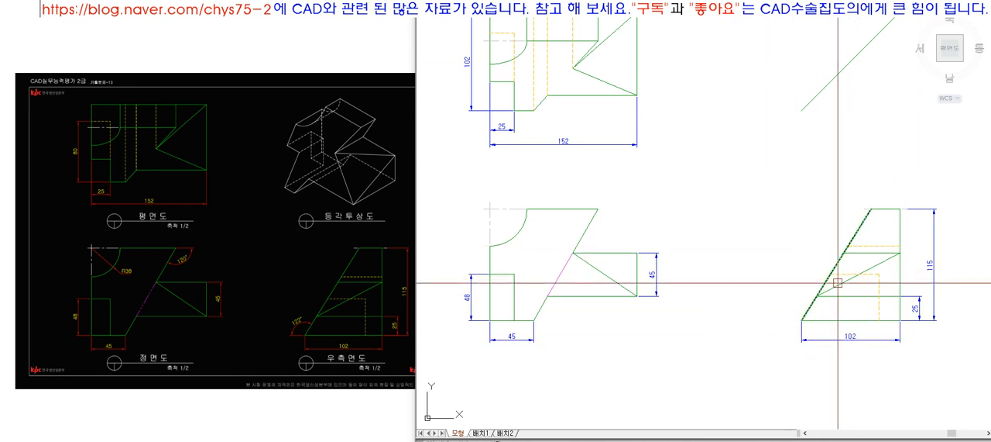
Step: Add an angular dimension outside the side view's lower corner, between the base and the slanted edge
scroll(837, 283, "up", 2)
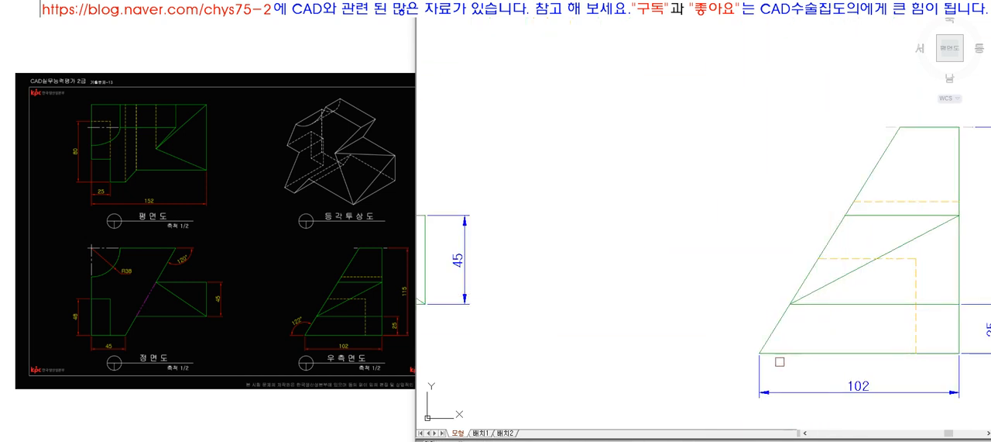
left_click(773, 338)
left_click(775, 351)
left_click(726, 336)
key("ctrl+z")
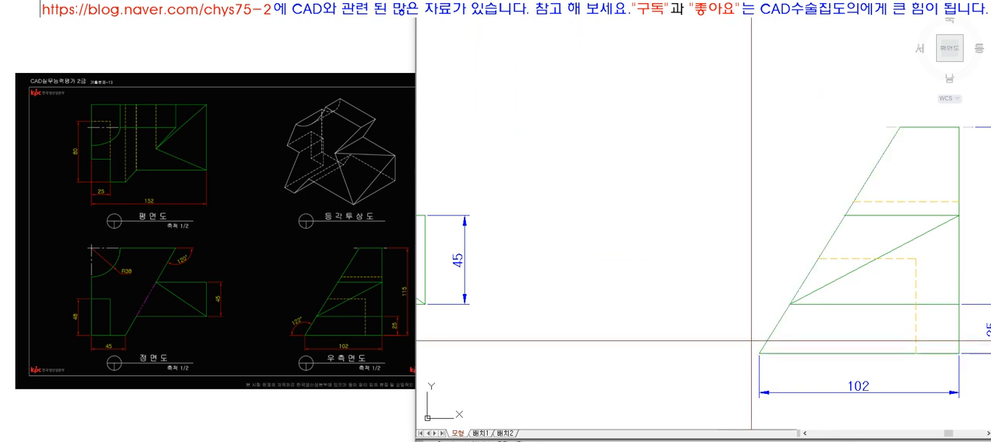
scroll(628, 250, "down", 5)
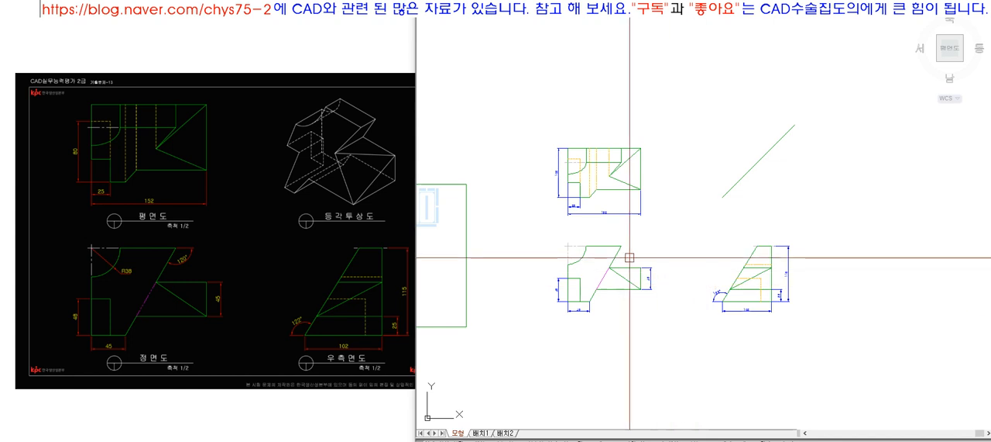
Step: Add an angular dimension outside the front view's upper corner, between the top edge and the slanted edge
scroll(554, 247, "up", 4)
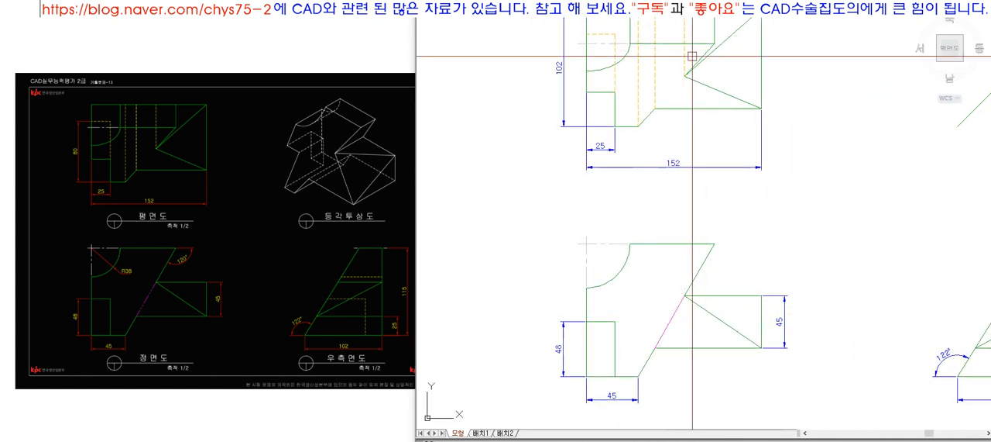
left_click(681, 1)
left_click(753, 245)
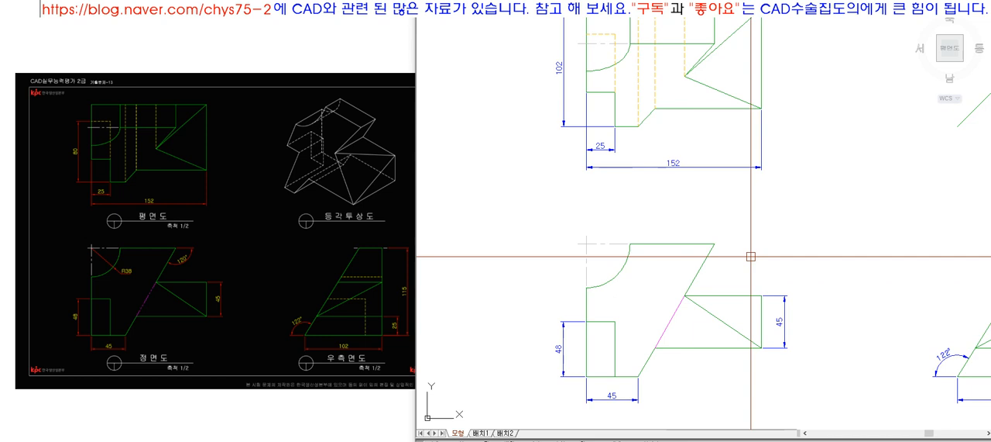
left_click(699, 244)
left_click(708, 256)
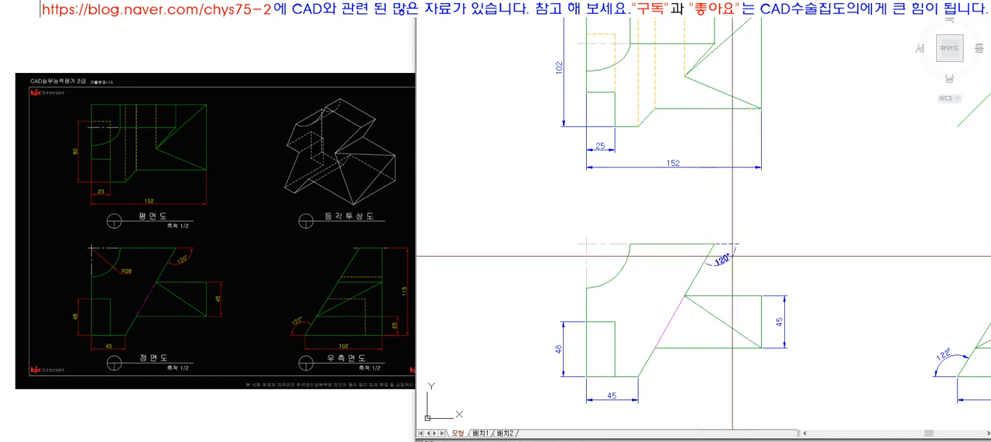
left_click(735, 256)
Step: Stretch the front view's block height dimension outward by 5
scroll(681, 240, "down", 4)
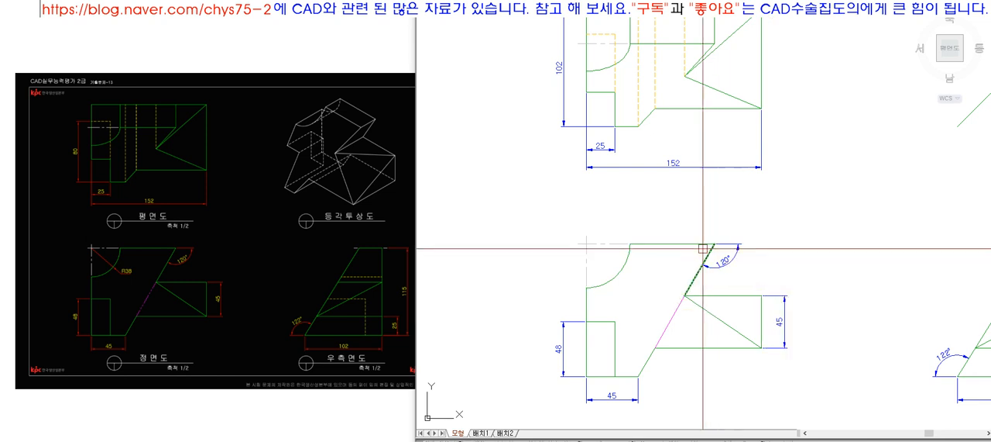
scroll(736, 236, "up", 4)
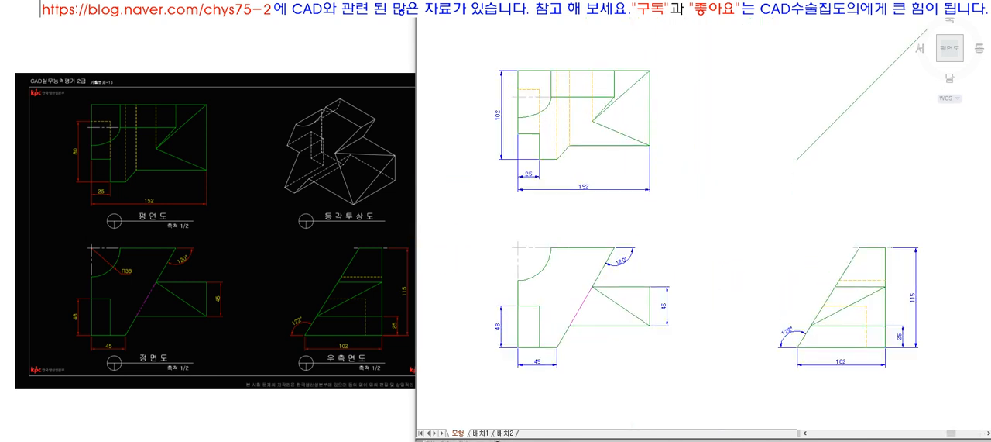
scroll(643, 155, "down", 5)
left_click(555, 81)
left_click(792, 263)
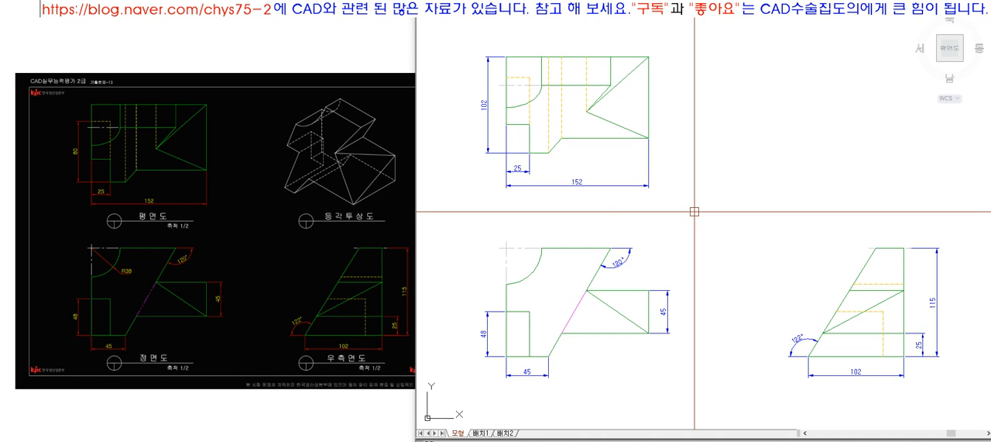
type("s")
key("space")
left_click(683, 277)
left_click(663, 311)
key("space")
left_click(697, 300)
type("5")
key("space")
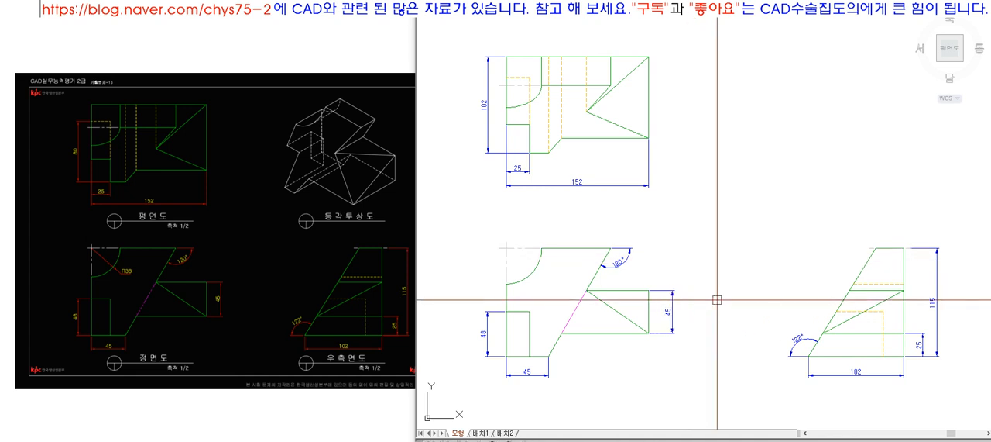
Step: Stretch the side view's base width dimension slightly closer to the view
key("space")
left_click(834, 414)
left_click(775, 362)
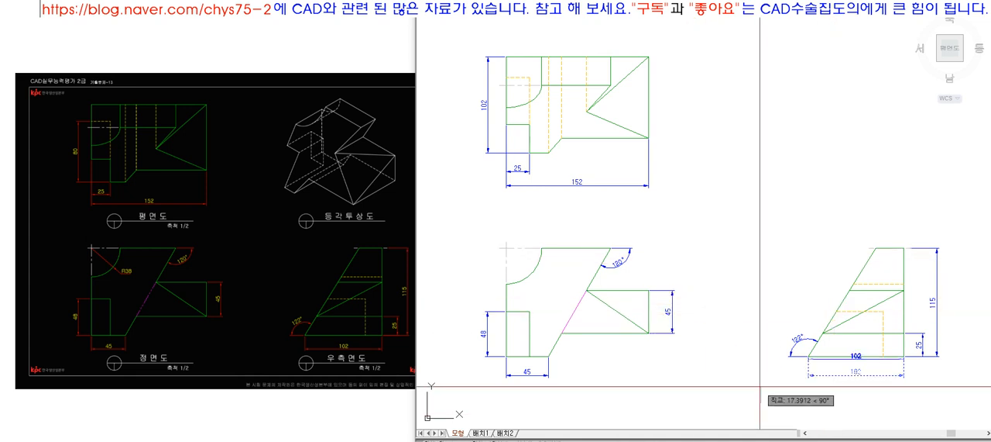
left_click(760, 378)
Step: Try to stretch the front view's notch height dimension outward freehand
left_click(470, 336)
key("space")
left_click(465, 291)
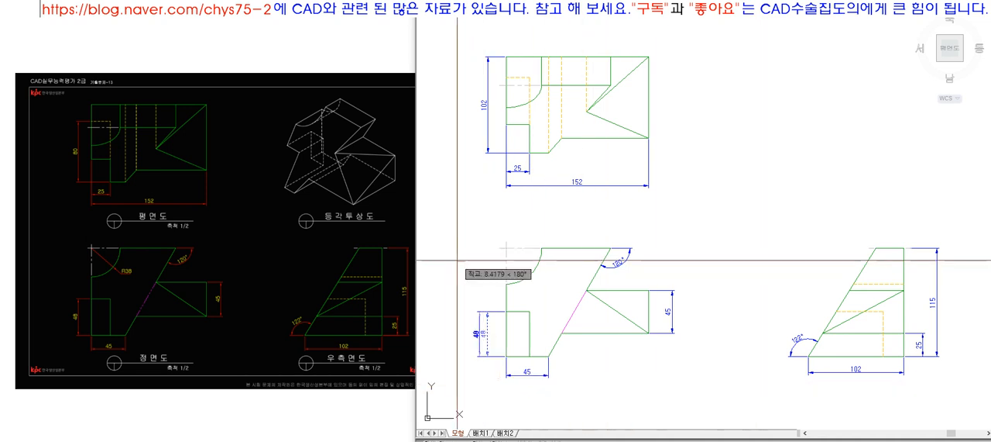
left_click(457, 261)
key("ctrl+z")
Step: Stretch the front view's notch height dimension outward by 5
key("space")
left_click(498, 383)
left_click(459, 328)
key("space")
left_click(468, 273)
type("5")
key("space")
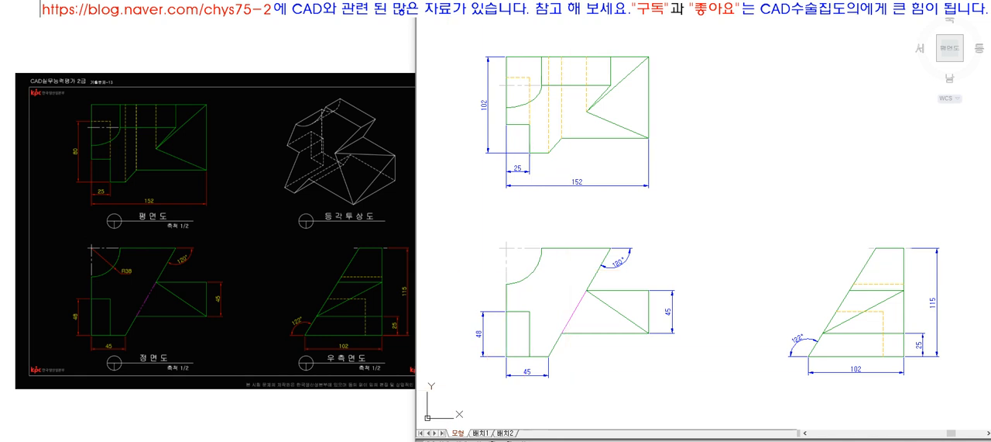
Step: Stretch the front view's base width dimension by 3 toward the view
left_click(536, 384)
key("space")
left_click(595, 399)
type("3")
key("space")
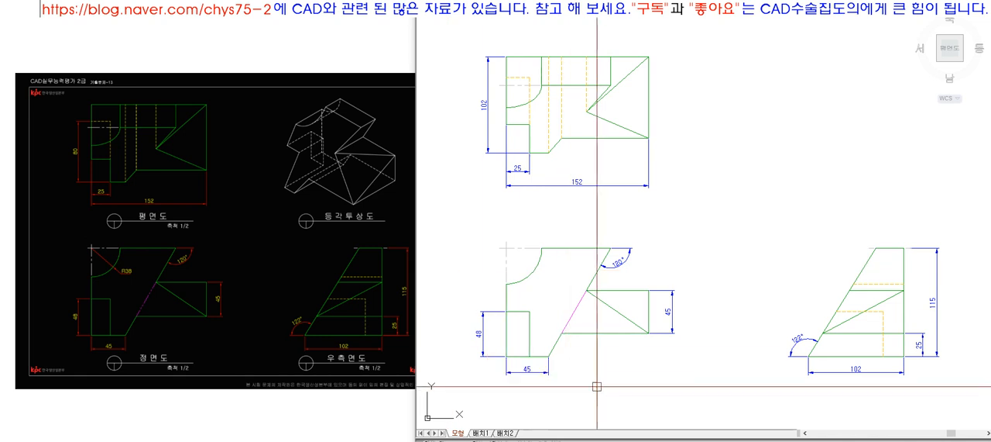
left_click(551, 392)
left_click(510, 372)
key("Escape")
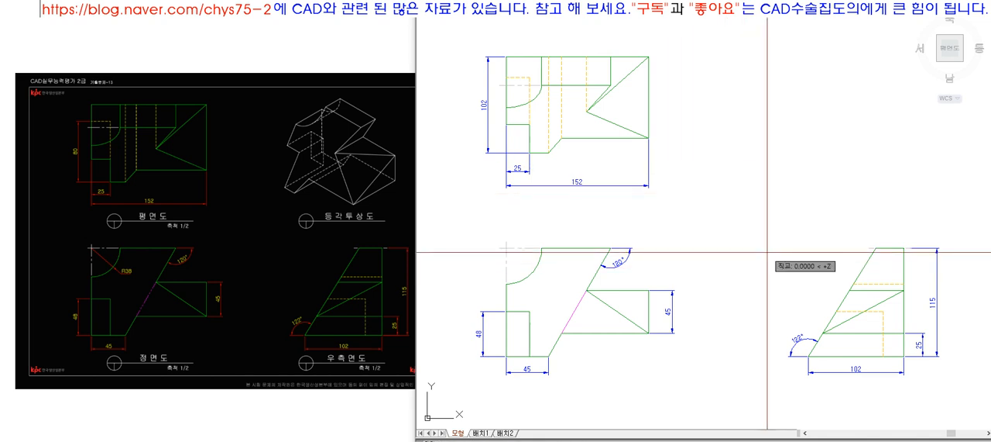
Step: Enter the placeholder text SDFSDFSD and move it to the open area between the top view and the side view
type("SDFSDFSDm")
key("space")
left_click(791, 246)
key("space")
left_click(811, 271)
left_click(758, 246)
left_click(742, 220)
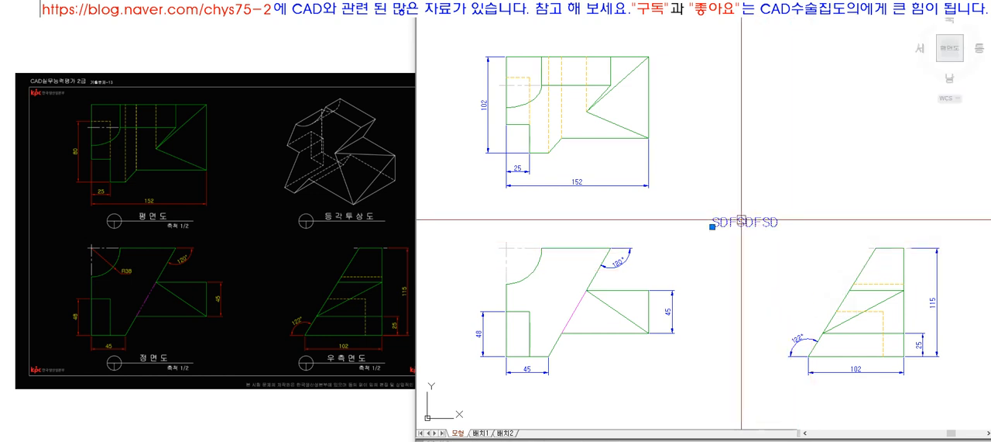
Step: Change the placeholder text to 평면도
double_click(739, 223)
type("ㅍ여면도")
key("Return")
key("Return")
double_click(739, 226)
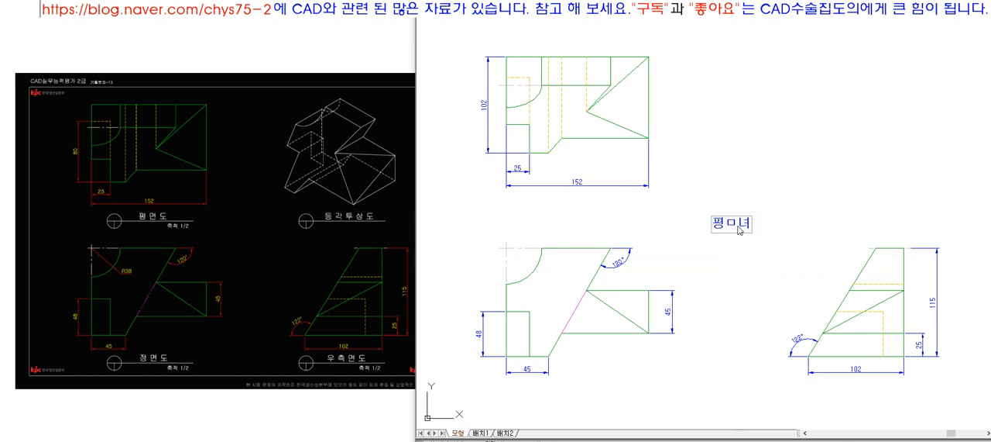
type("평면도")
key("Return")
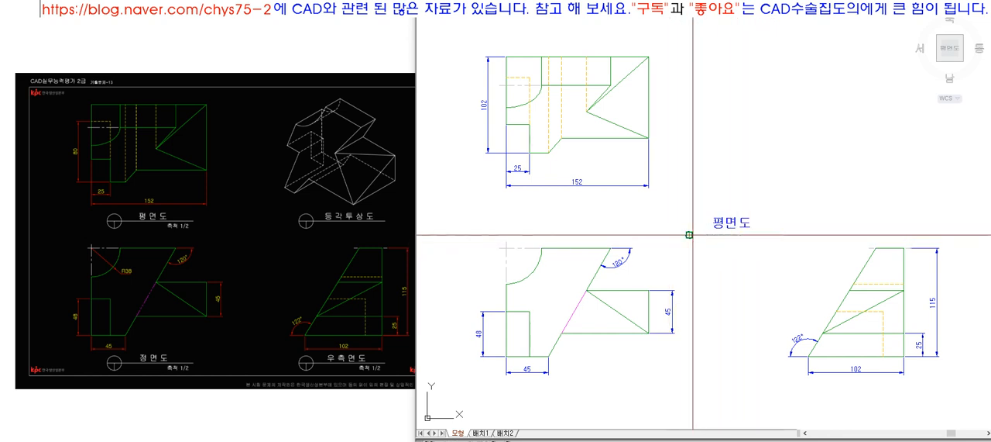
Step: Draw a circle beside the 평면도 title, at the start of the horizontal line beneath the text
scroll(693, 238, "up", 2)
scroll(698, 235, "up", 2)
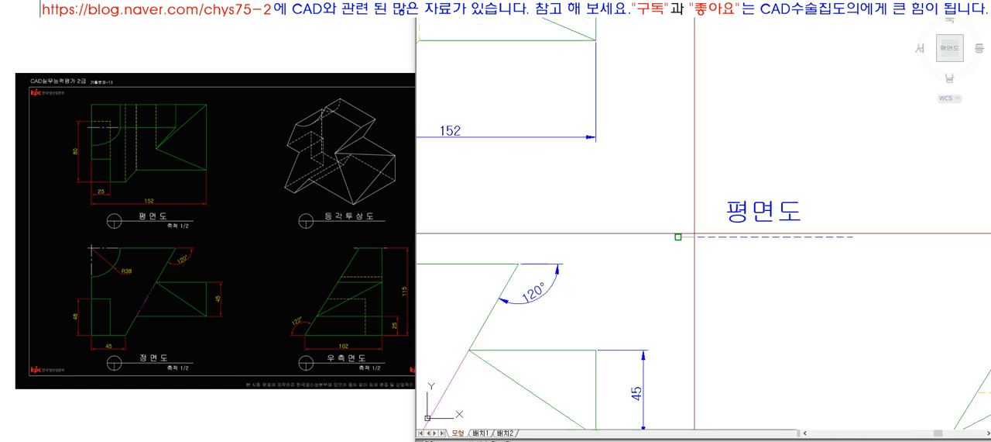
left_click(698, 236)
left_click(698, 238)
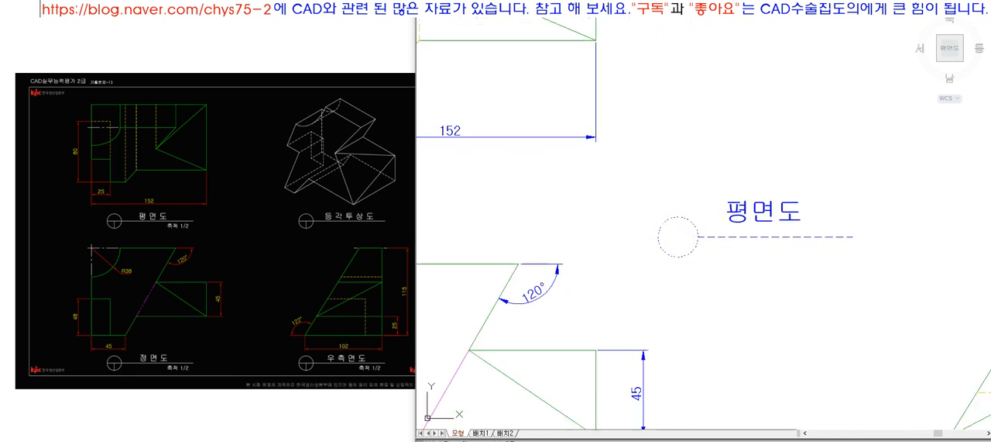
Step: Complete the title symbol with a horizontal line across the circle and a vertical line from its centre to its lower quadrant
left_click(681, 258)
left_click(692, 174)
key("space")
type("tr")
key("space")
left_click(692, 236)
key("space")
Step: Put the 평면도 text, circle and title lines on the text layer
left_click(634, 178)
left_click(894, 270)
left_click(876, 271)
left_click(641, 180)
left_click(657, 6)
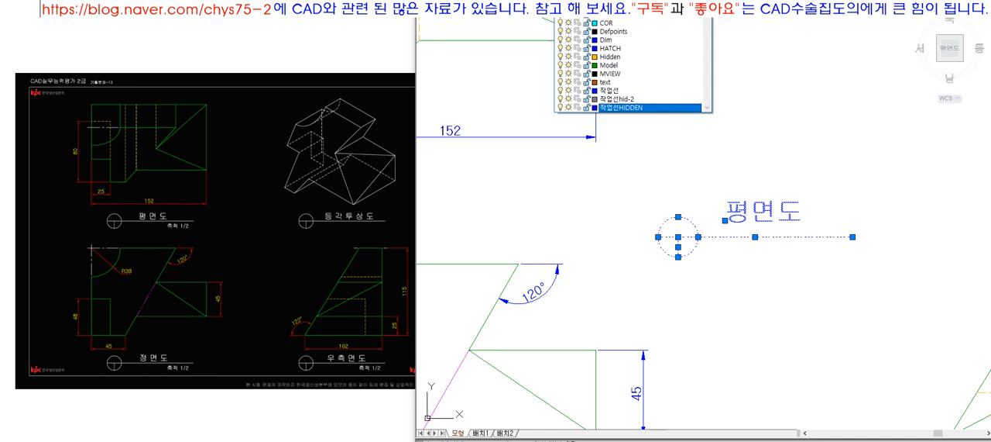
left_click(651, 83)
key("Escape")
Step: Move the 평면도 text slightly along and closer to its title line
scroll(676, 212, "down", 2)
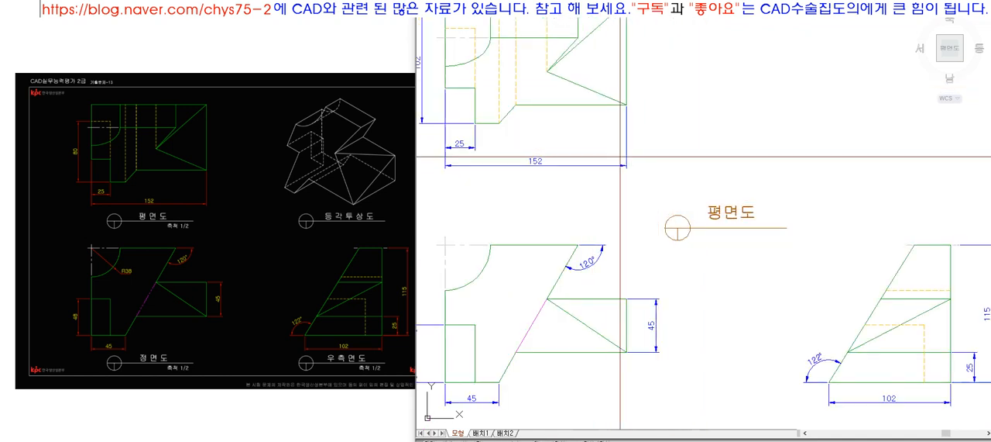
scroll(733, 162, "up", 3)
left_click(721, 132)
key("space")
left_click(759, 200)
left_click(767, 206)
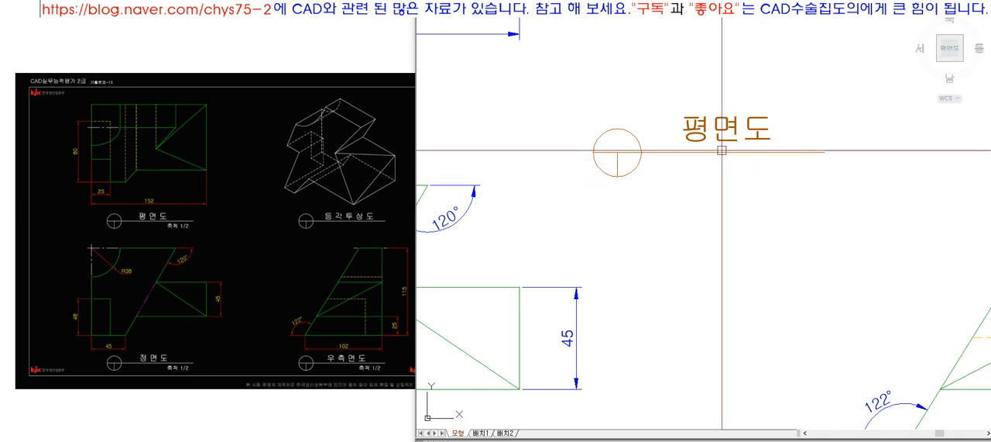
Step: Copy the complete 평면도 title symbol and text to a spot directly below the original
type("co")
key("space")
left_click(752, 172)
left_click(556, 89)
key("space")
left_click(682, 140)
left_click(681, 228)
key("space")
Step: Change the copied title text to 우측면도
double_click(724, 217)
type("우측ㅁ녀")
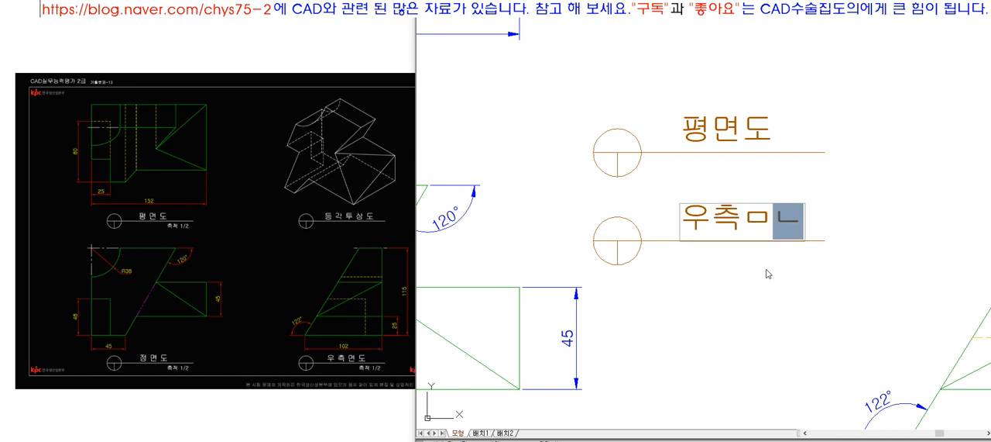
key("BackSpace")
key("BackSpace")
type("면도")
key("Return")
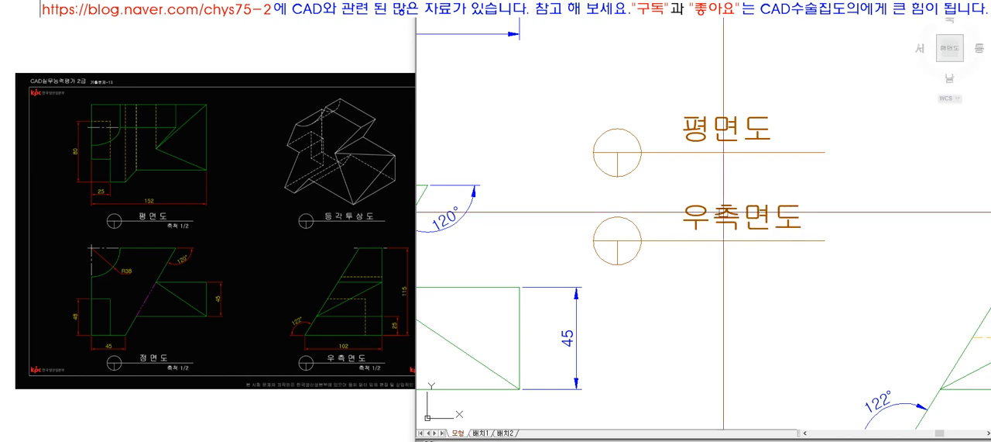
Step: Append DFGDFGDF to the 우측면도 title text
left_click(767, 268)
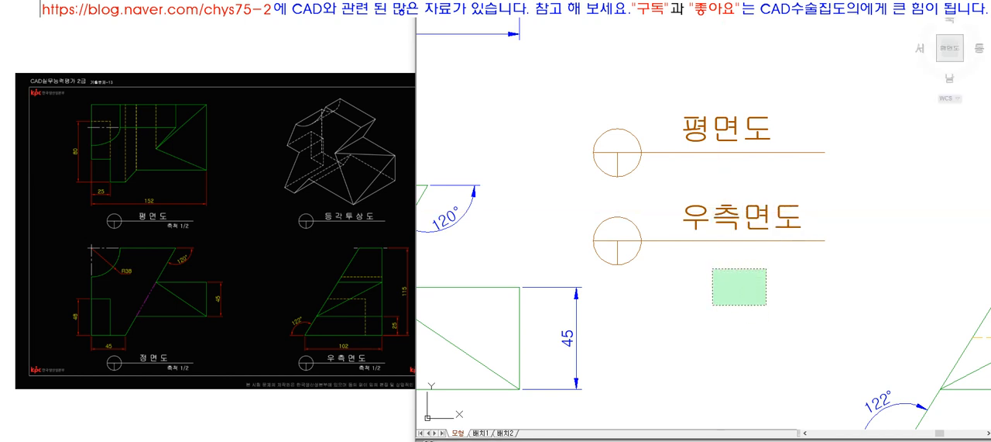
left_click(713, 305)
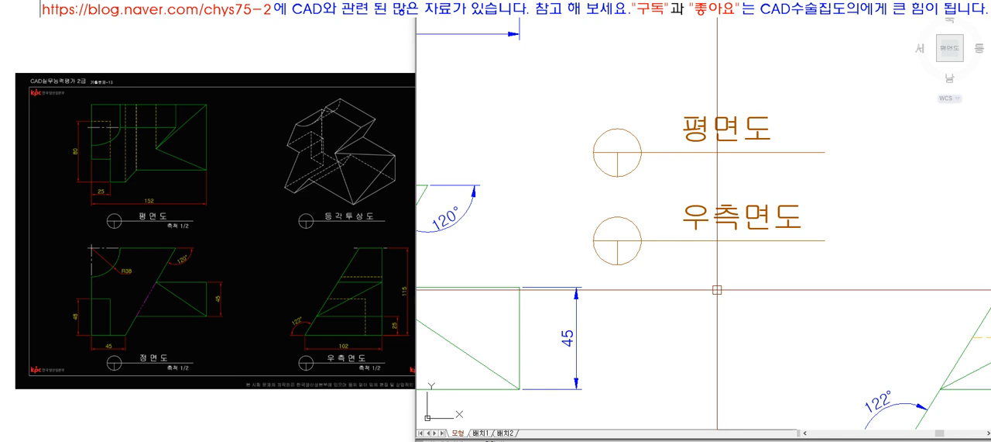
left_click(722, 218)
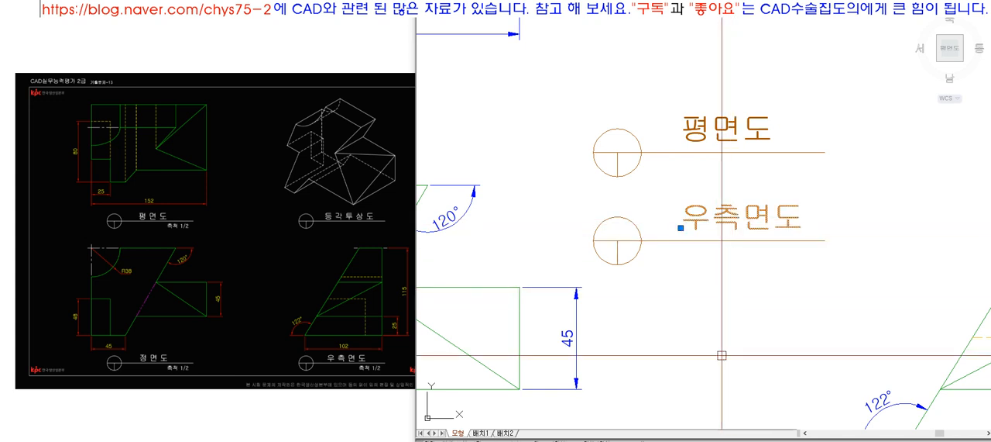
left_click(681, 228)
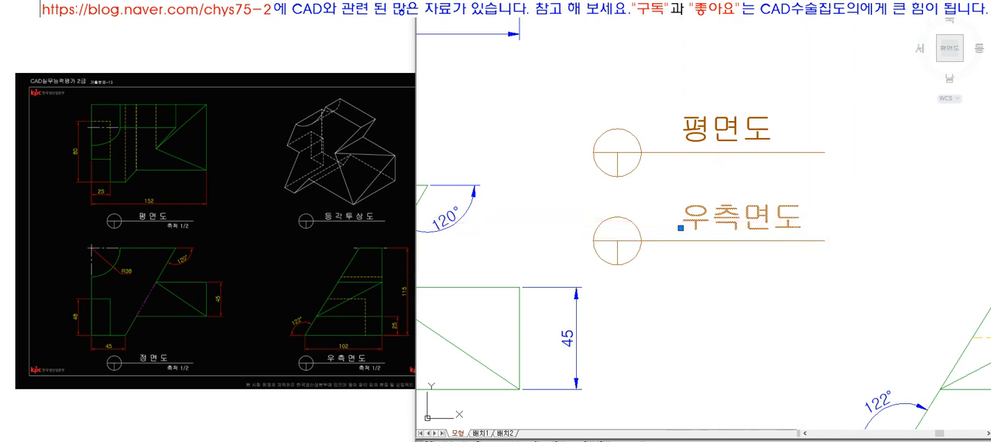
double_click(790, 223)
left_click(790, 223)
type("DFGDFGDF")
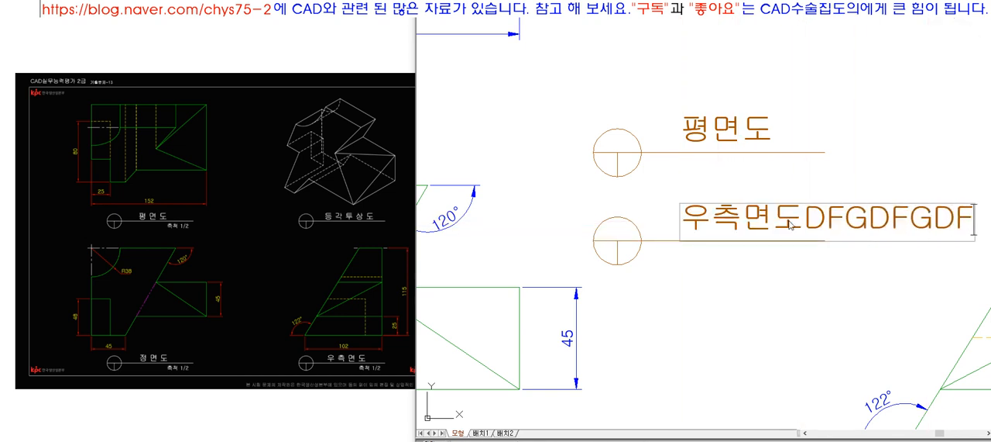
key("Return")
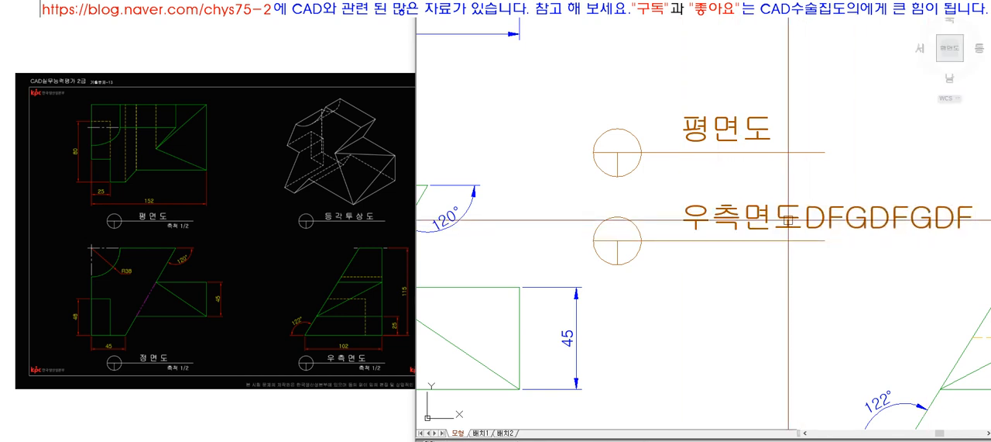
Step: Lengthen the upper 평면도 title text to 평면도도도
left_click(722, 130)
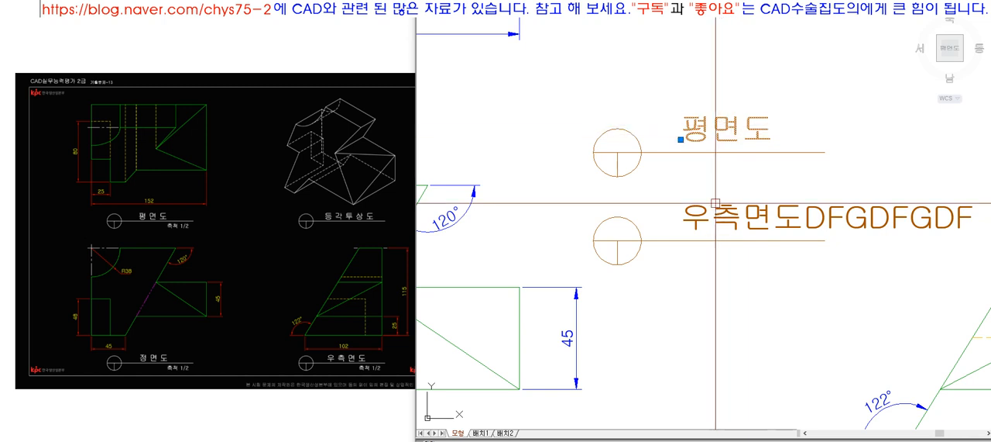
double_click(753, 132)
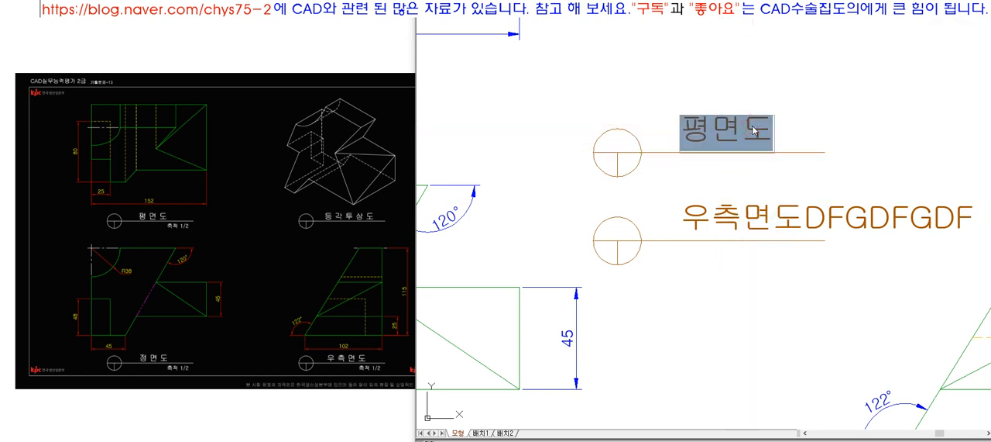
left_click(753, 130)
type("도")
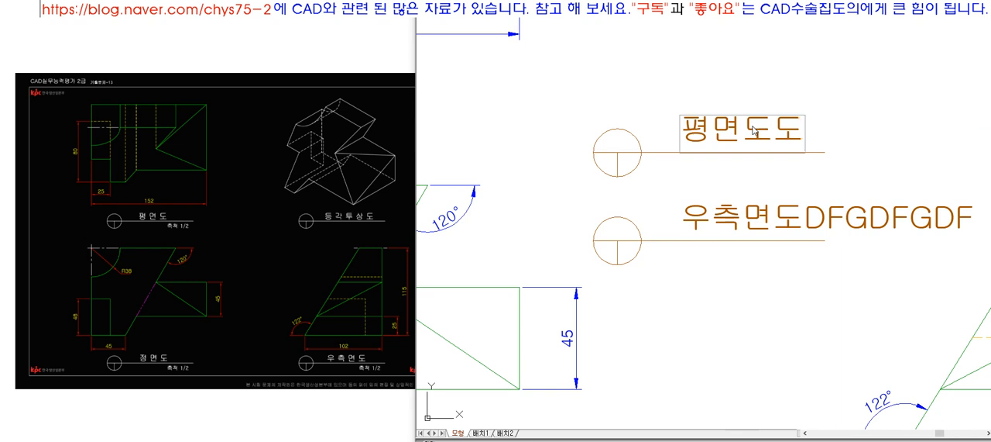
type("도")
key("Return")
key("Return")
left_click(753, 125)
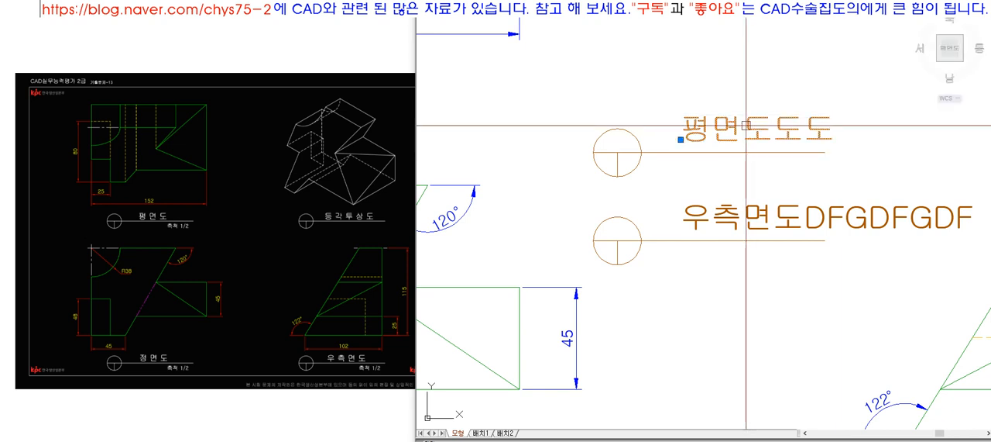
Step: Move the lengthened 평면도도도 text toward its title circle, and undo this move and the trial edits of both titles
type("m")
key("space")
left_click(749, 162)
left_click(725, 167)
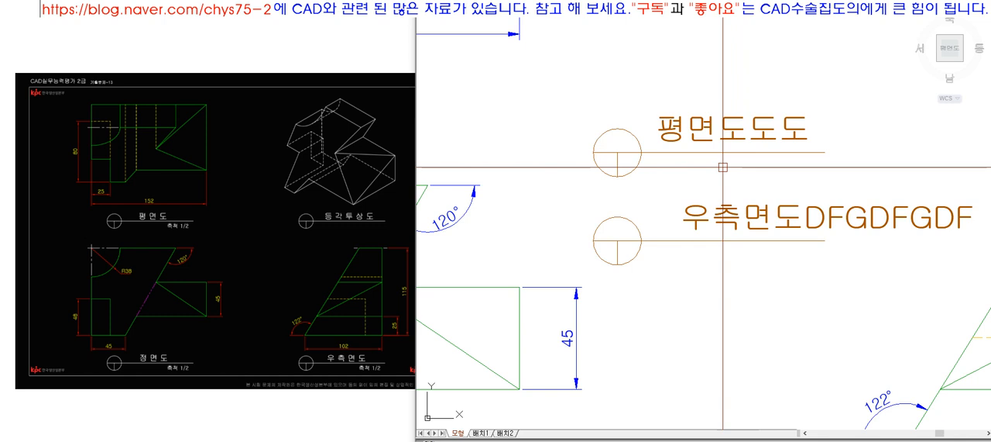
key("ctrl+z")
key("ctrl+z")
key("ctrl+z")
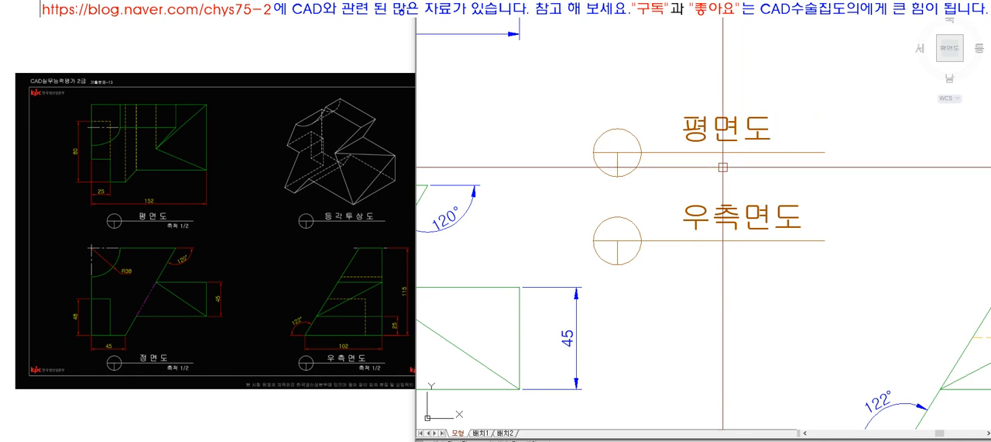
left_click(683, 140)
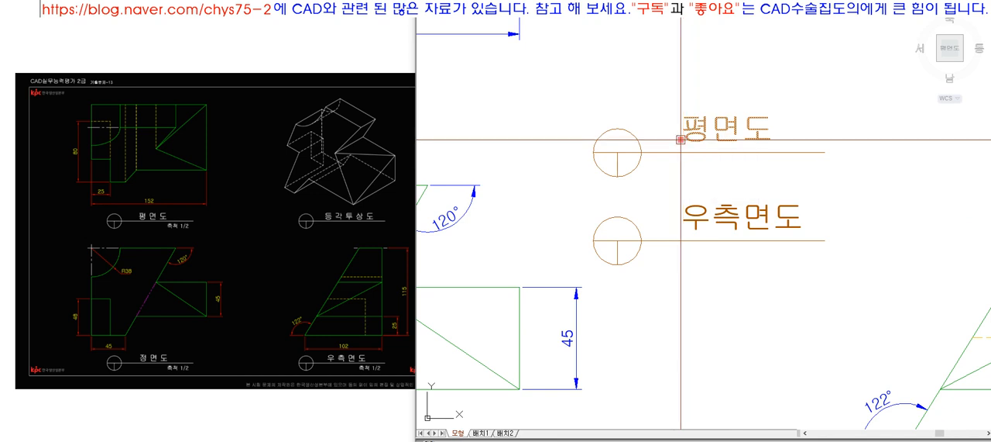
key("Escape")
scroll(636, 183, "down", 2)
scroll(682, 264, "up", 2)
scroll(643, 169, "down", 1)
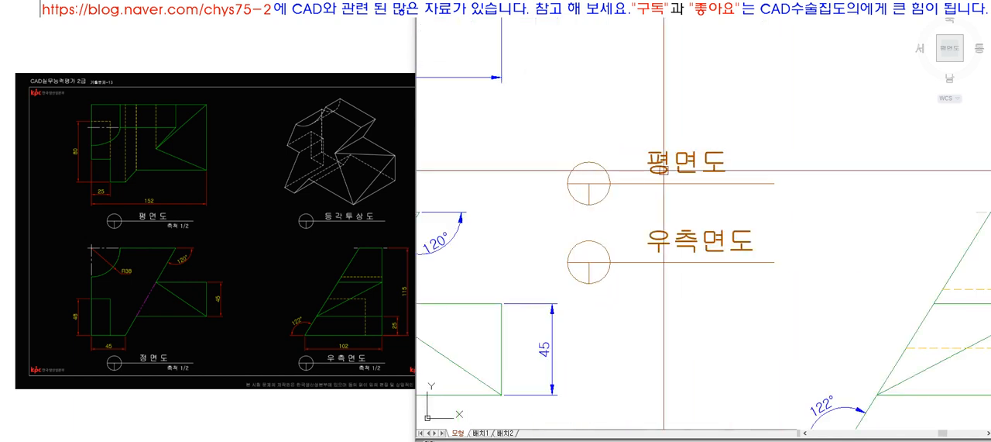
left_click(647, 169)
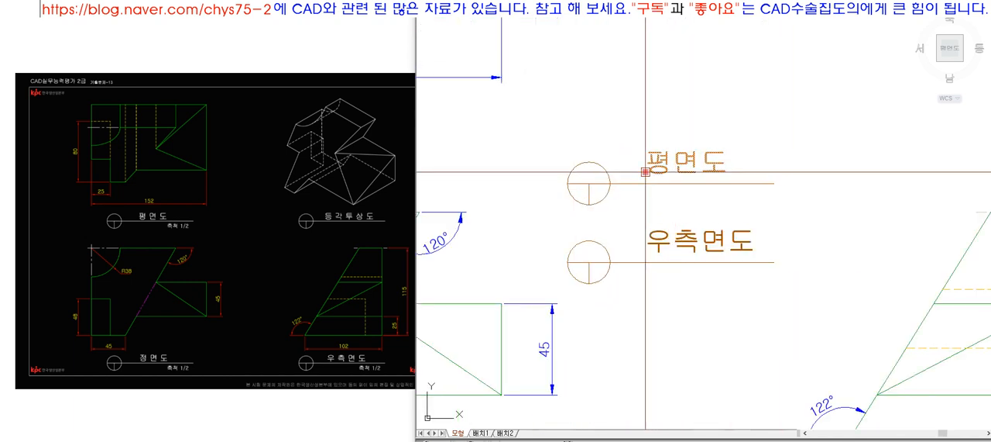
key("Escape")
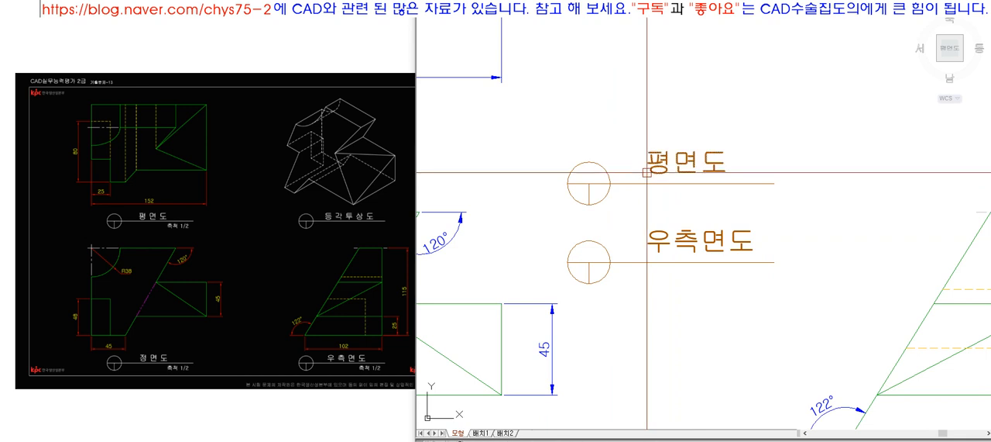
left_click(693, 164)
key("m")
key("space")
left_click(694, 163)
key("Escape")
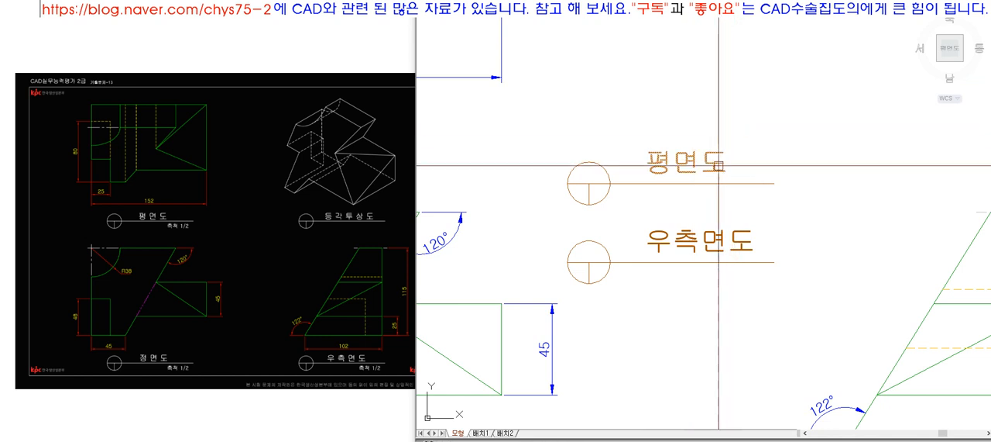
Step: Set the justification of the 평면도 title text to middle center (중간 중심)
left_click(719, 166)
key("Escape")
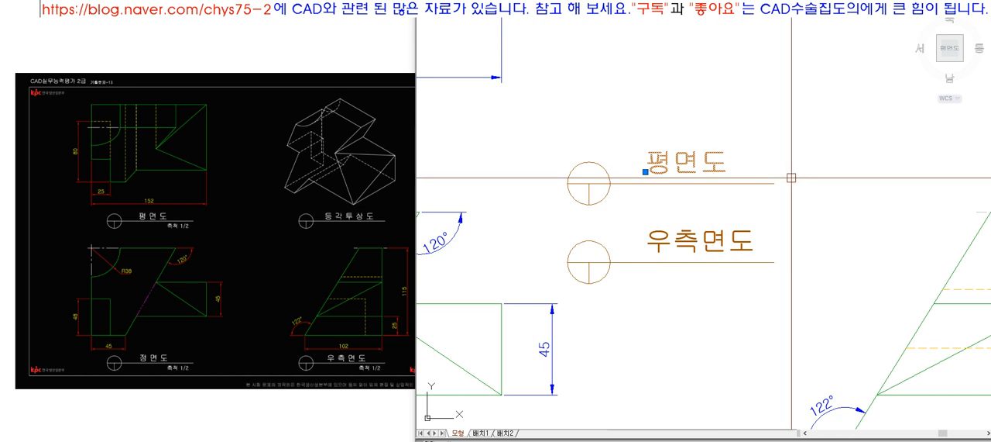
right_click(713, 168)
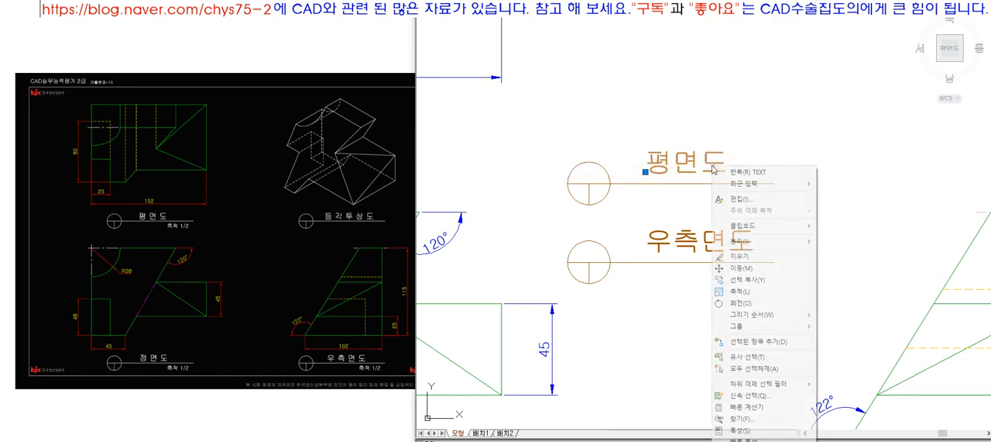
left_click(740, 429)
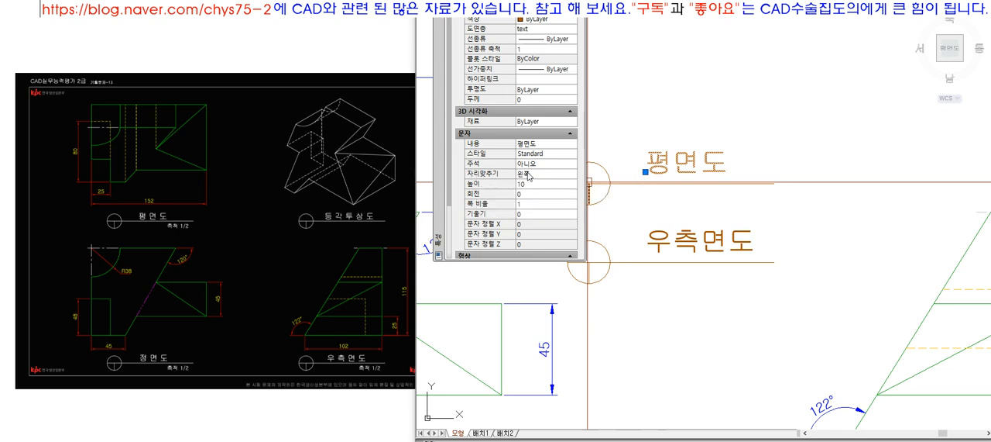
left_click(530, 175)
left_click(574, 177)
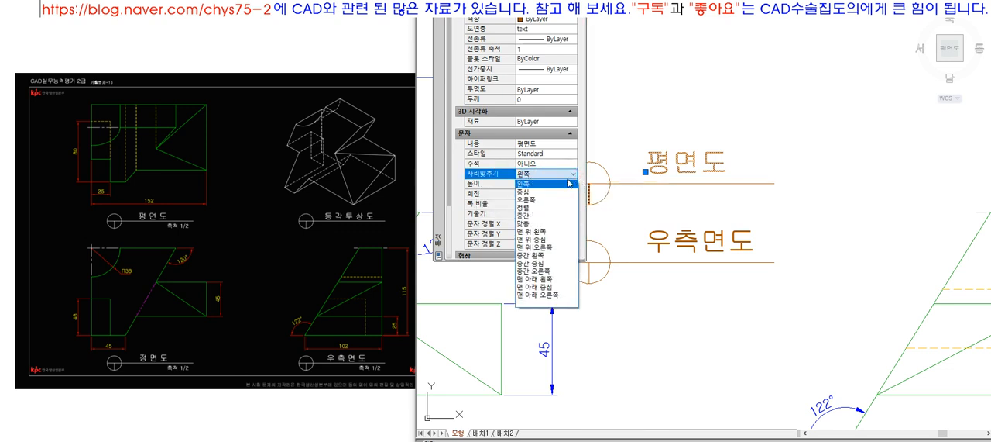
left_click(554, 264)
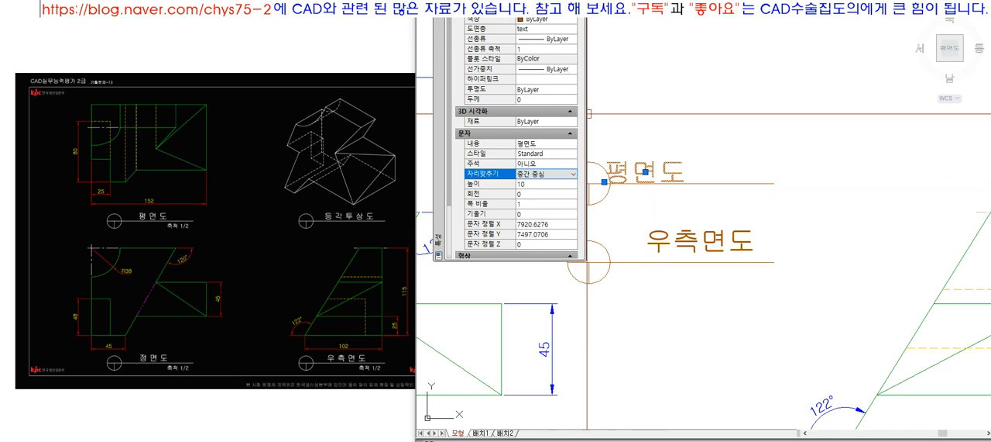
key("ctrl+1")
key("Escape")
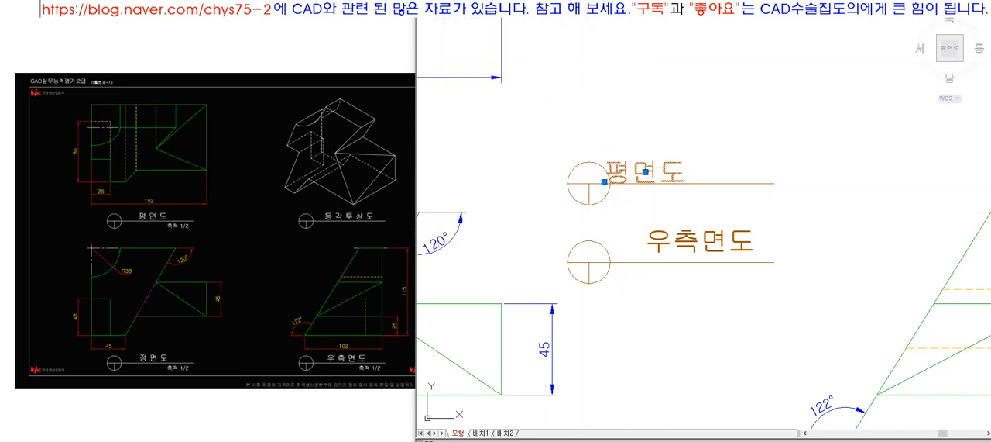
Step: Draw a guide frame above the upper title line, from the circle's edge to the line's end, and trim its overhanging ends
left_click(613, 132)
left_click(783, 151)
key("space")
key("space")
left_click(775, 183)
left_click(757, 101)
key("space")
type("tr")
key("space")
key("space")
left_click(787, 110)
left_click(749, 147)
left_click(785, 131)
key("space")
Step: Draw a vertical guide line through the middle of the frame and move the 평면도 text's center point onto it
type("l")
key("space")
left_click(722, 134)
left_click(736, 209)
key("space")
left_click(661, 171)
left_click(645, 172)
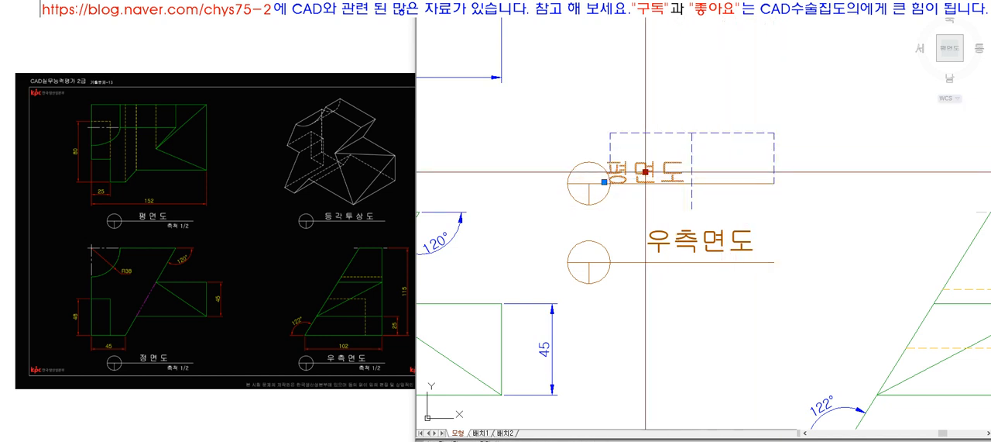
left_click(692, 171)
Step: Delete the guide lines and nudge the 평면도 text slightly up and to the left above its title line
left_click(692, 139)
key("Delete")
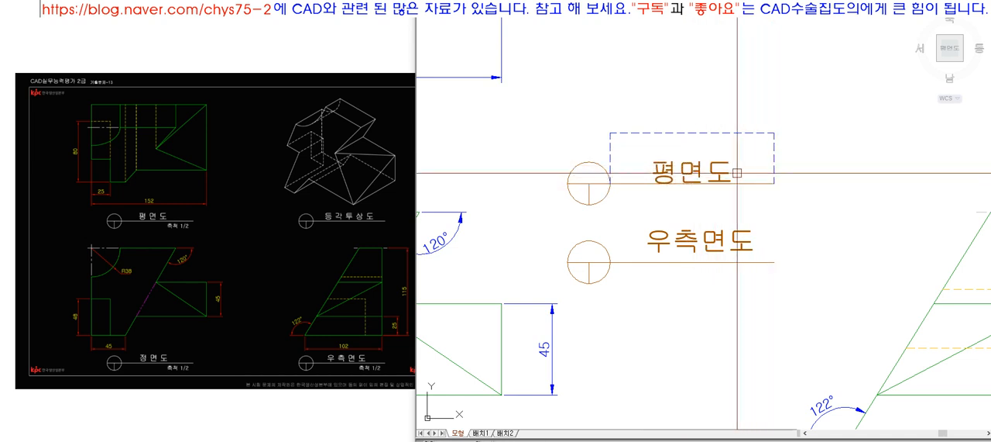
left_click(835, 176)
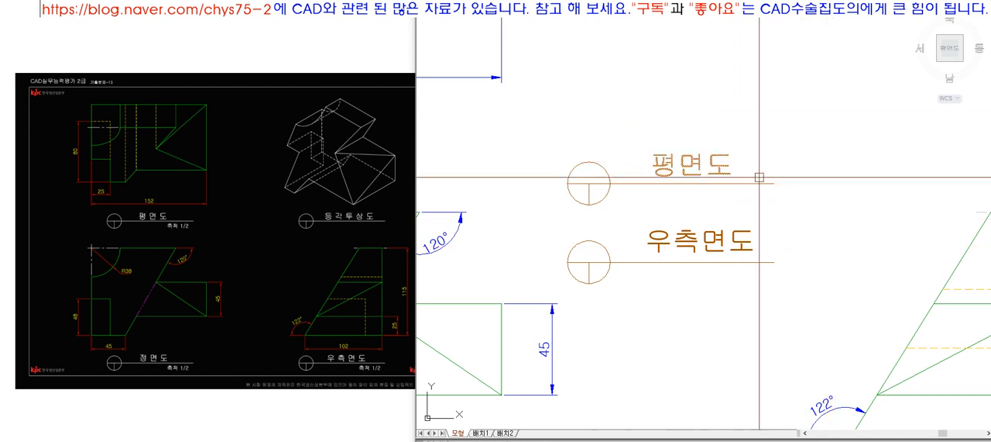
type("co")
key("space")
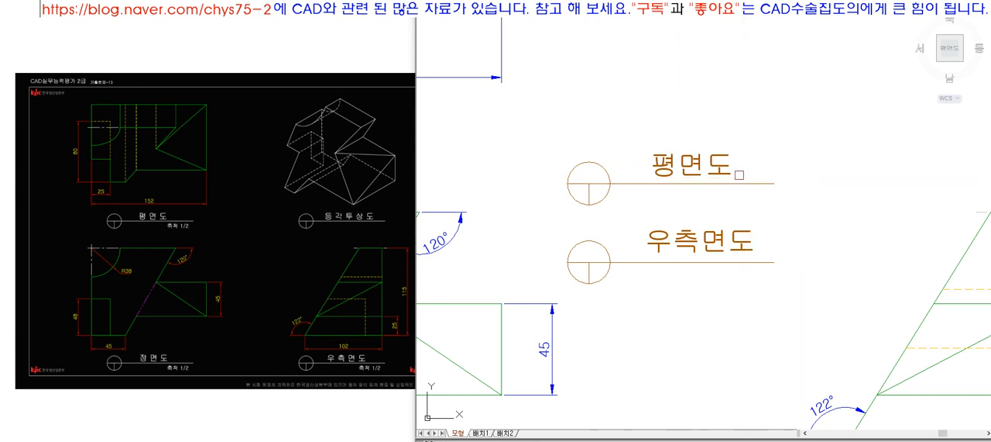
key("space")
left_click(745, 200)
left_click(741, 201)
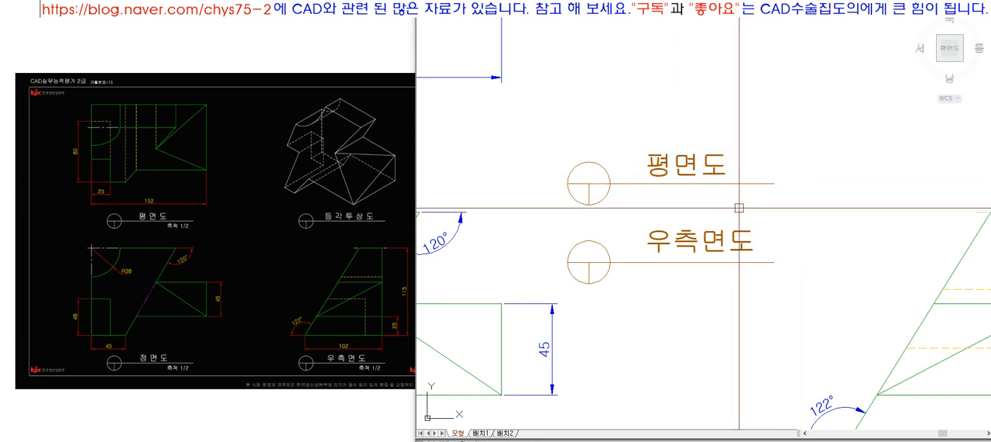
Step: Change the upper title text to 우측면도 and add spaces between its characters to read 우 측 면 도
double_click(713, 171)
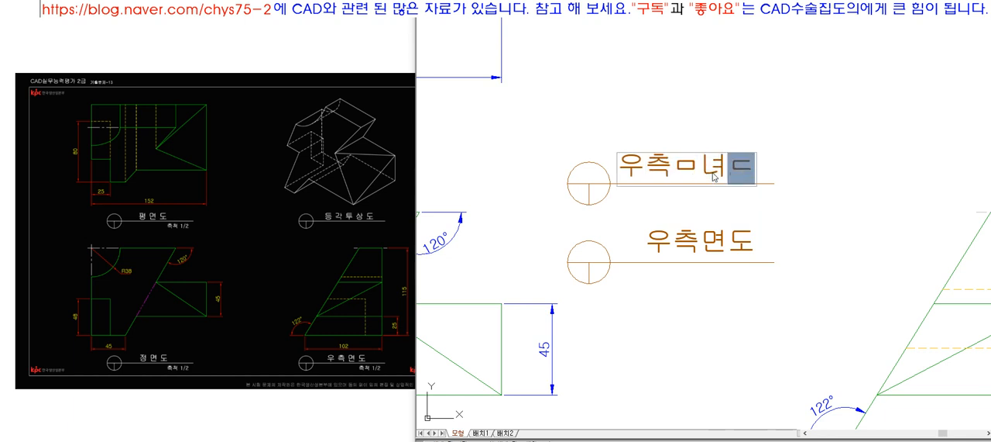
key("Return")
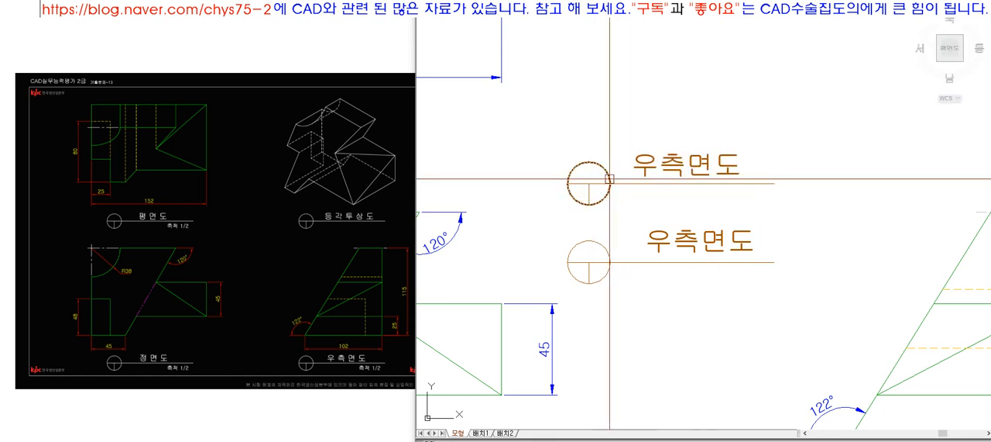
double_click(704, 163)
key("Home")
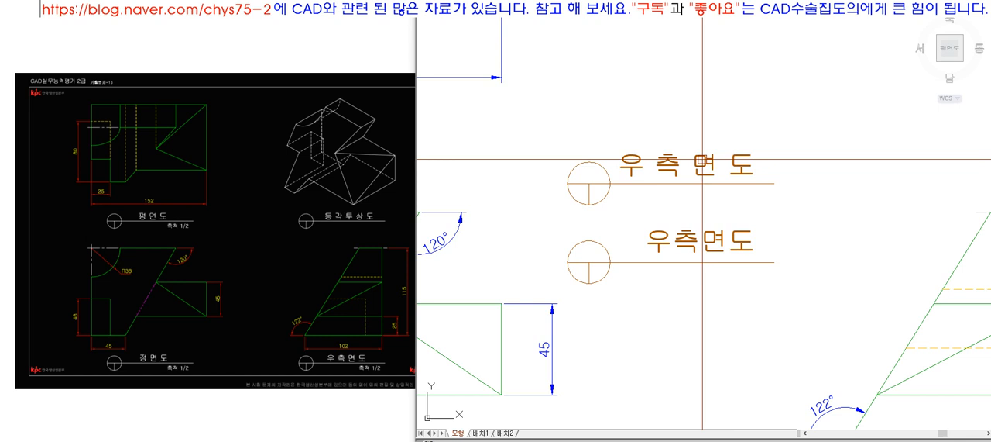
Step: Change the lower, left-justified title text to 평면도
double_click(688, 250)
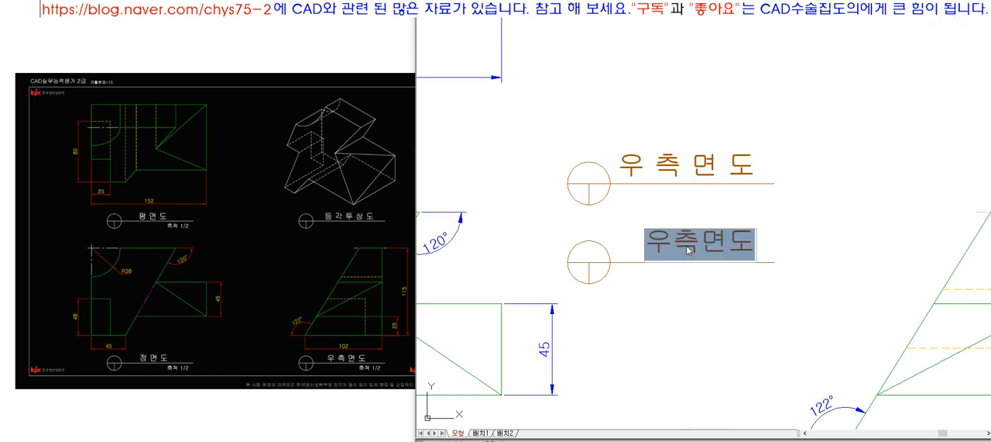
type("평면도")
key("Return")
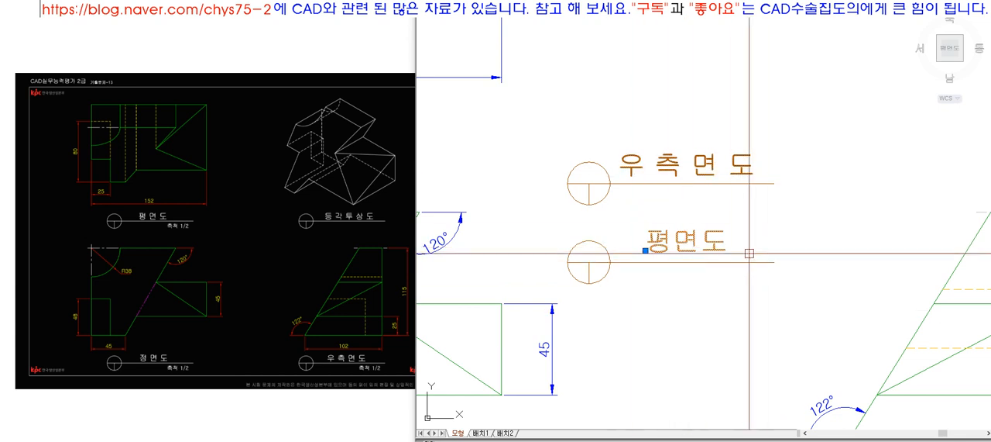
Step: Replace the lower title text with 우층면도
double_click(706, 239)
type("우")
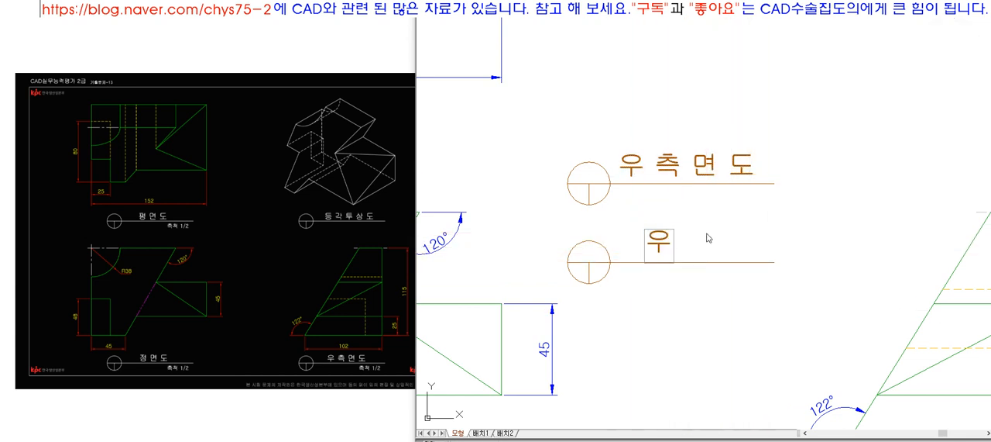
type("측ㅁ도")
key("Return")
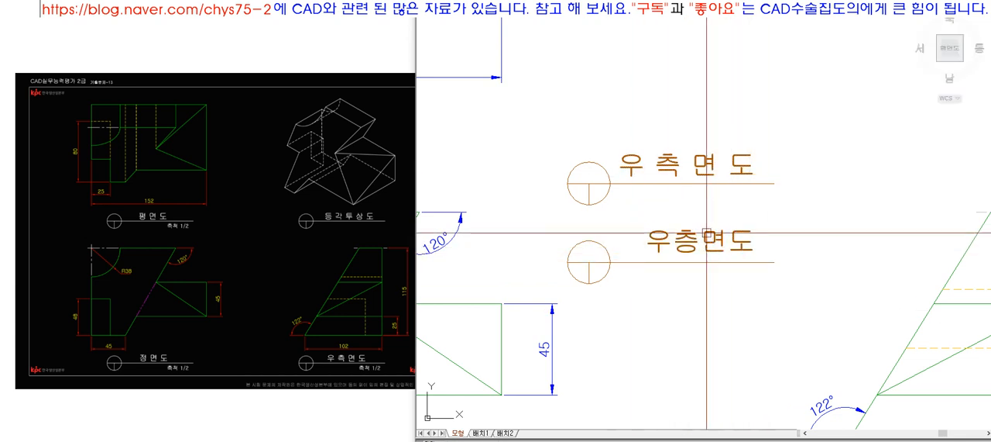
Step: Inspect the justification options in the properties of the upper 우 측 면 도 title text
left_click(706, 232)
left_click(687, 167)
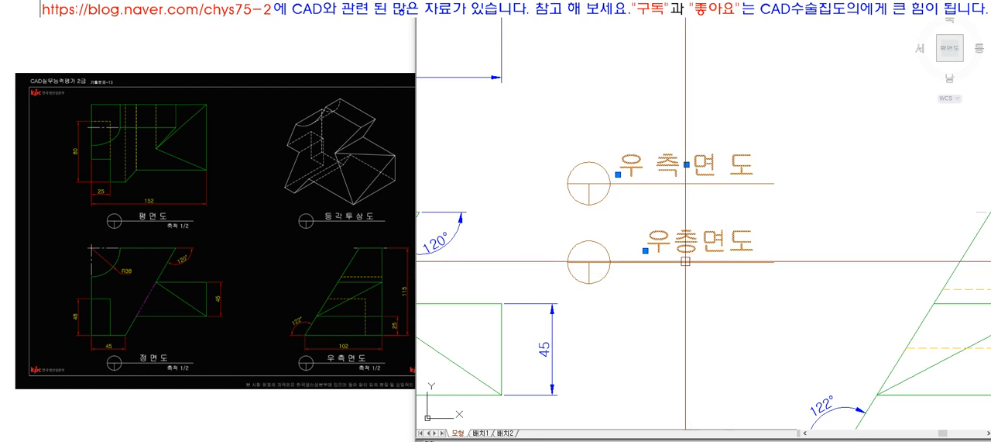
key("Escape")
left_click(717, 247)
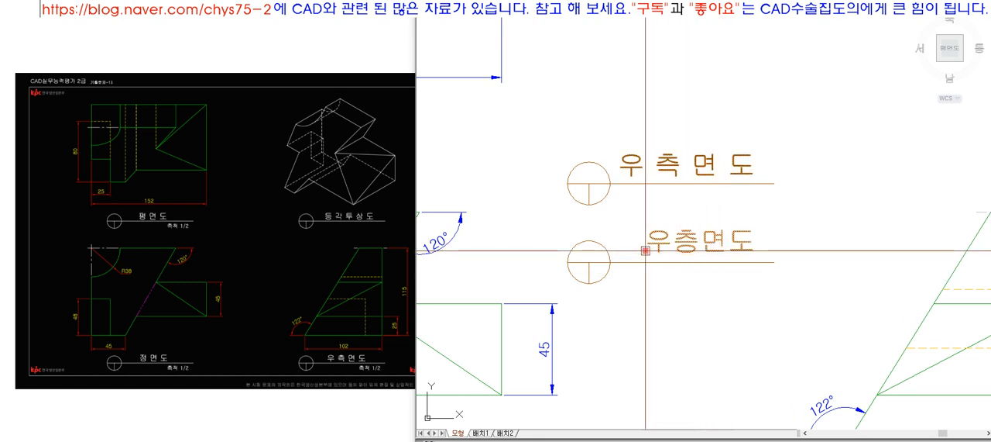
key("Escape")
left_click(703, 168)
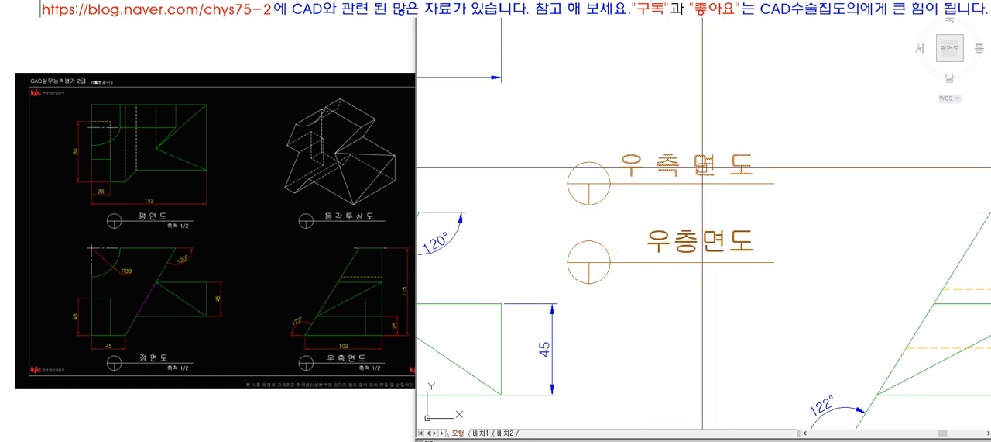
right_click(703, 168)
left_click(724, 433)
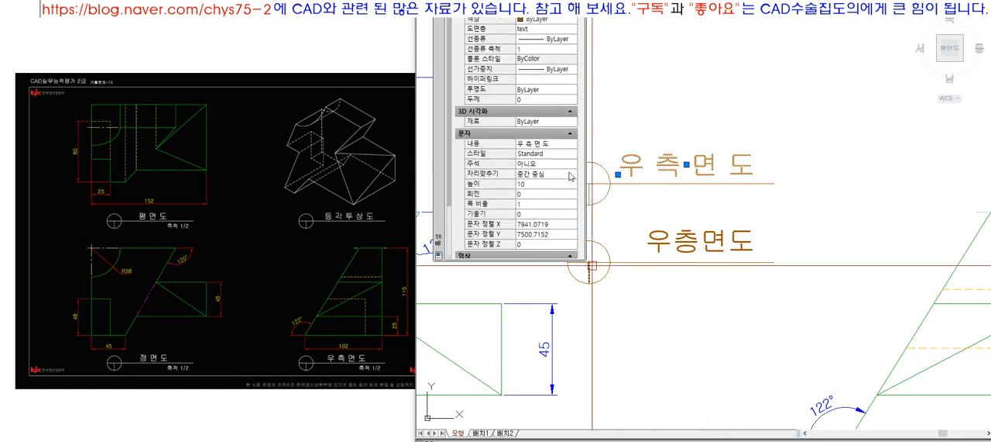
left_click(571, 175)
left_click(572, 174)
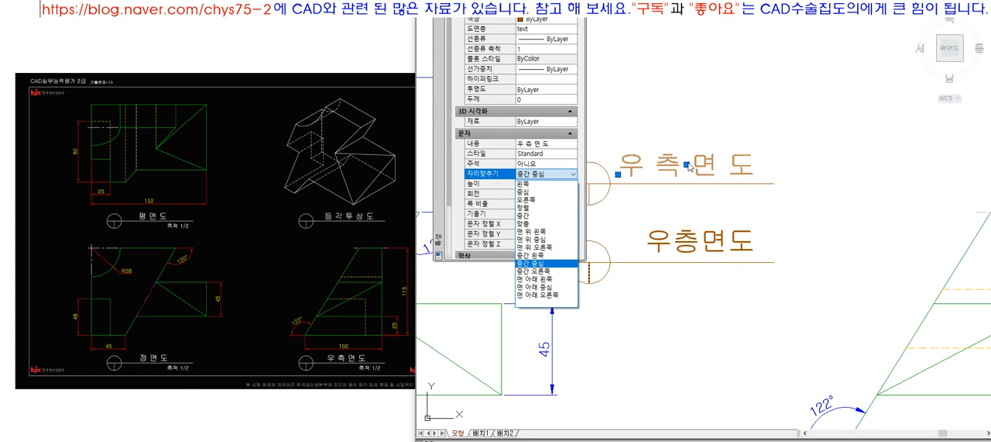
key("Escape")
key("Escape")
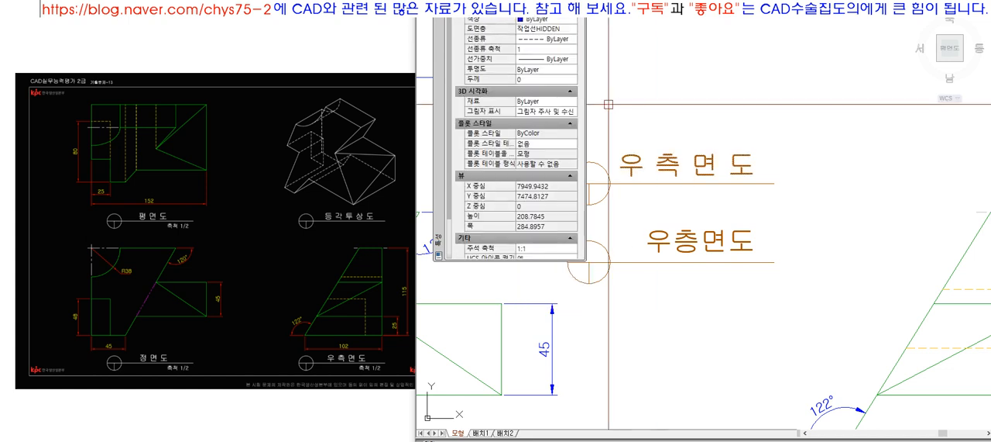
key("ctrl+1")
Step: Copy the upper title symbol, line and 우 측 면 도 text straight up into the empty space above it
key("m")
key("space")
left_click(762, 213)
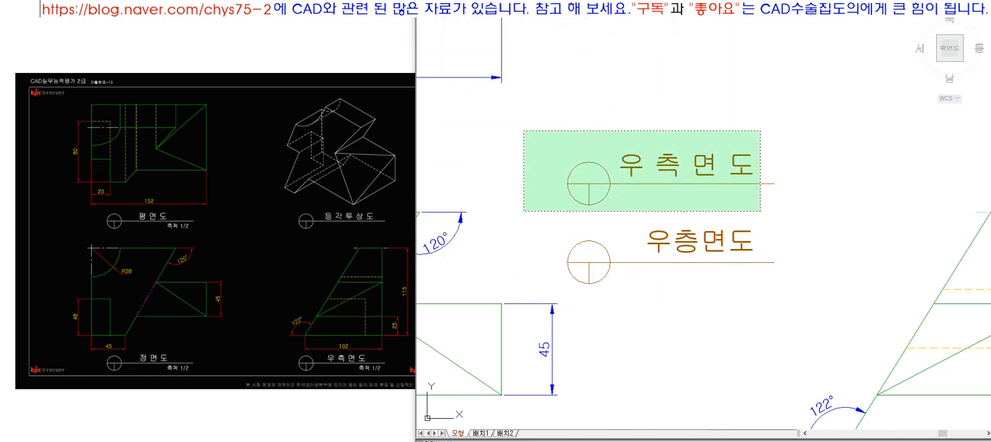
left_click(523, 131)
key("space")
scroll(643, 246, "down", 5)
left_click(660, 225)
left_click(668, 172)
scroll(661, 171, "up", 3)
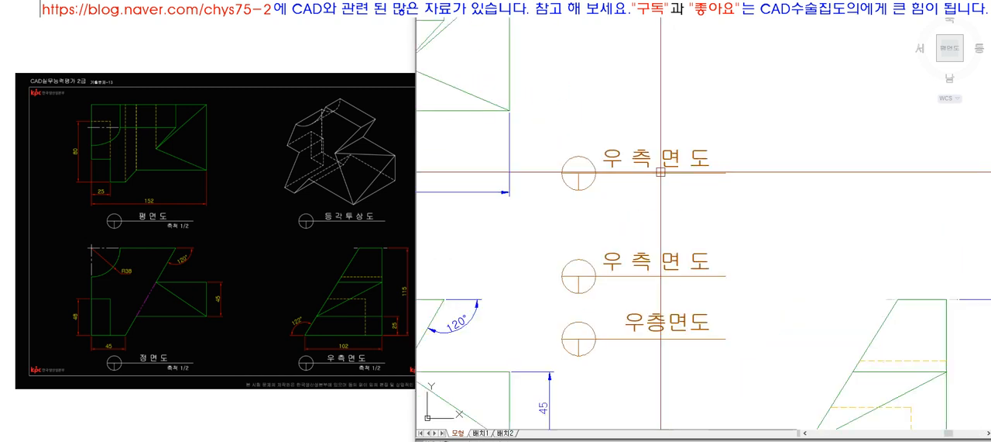
Step: Stretch the copied title so its line lengthens horizontally away from the circle and carries the text along
left_click(735, 192)
left_click(605, 136)
key("space")
left_click(611, 122)
left_click(712, 129)
Step: Draw dashed guide lines below and at the end of the lengthened title line, plus a vertical guide through its midpoint
key("l")
key("space")
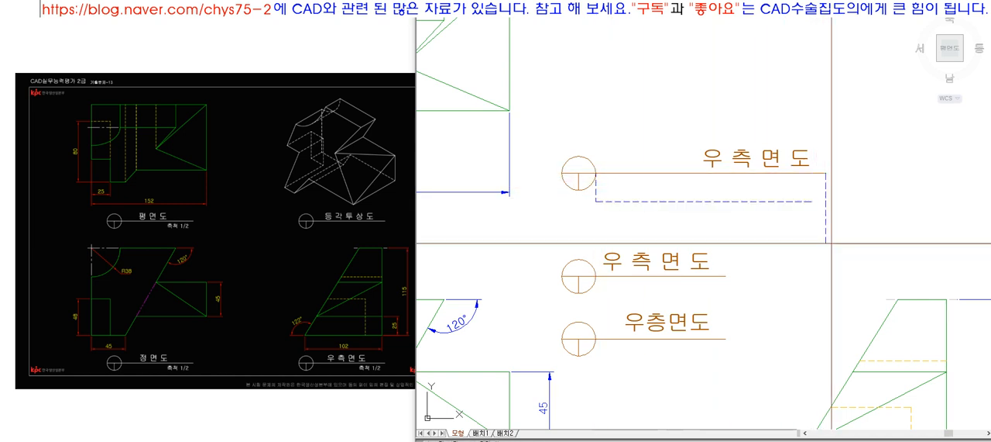
left_click(805, 199)
key("space")
key("l")
key("space")
left_click(709, 202)
left_click(711, 105)
key("space")
Step: Move the topmost 우 측 면 도 text horizontally so it is centered on the vertical guide
left_click(741, 165)
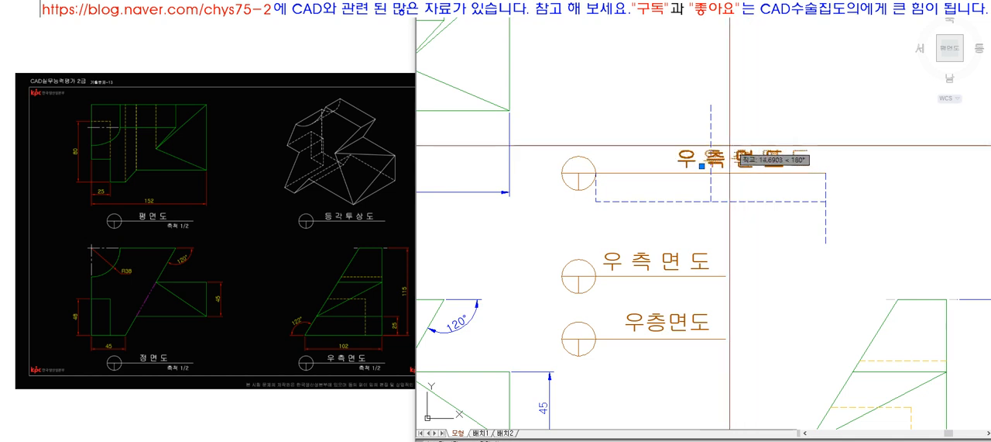
left_click(713, 158)
key("Escape")
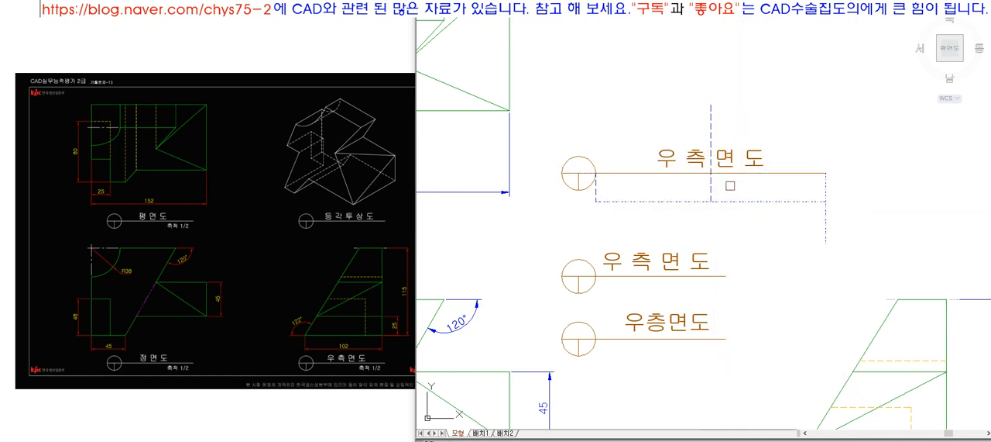
Step: Replace the topmost title text with SDFSDFDSFSDFSD
double_click(701, 159)
type("DSFSDFSDFSDFSD")
key("BackSpace")
key("BackSpace")
key("BackSpace")
key("BackSpace")
key("BackSpace")
key("BackSpace")
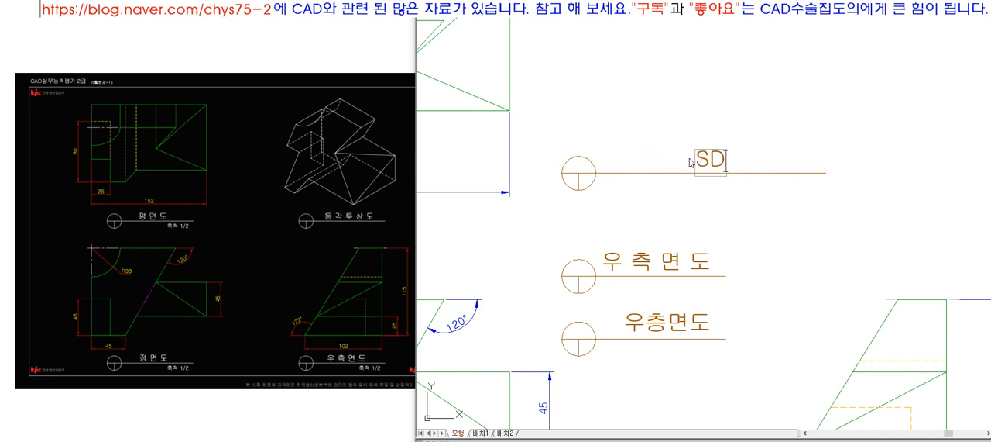
type("SFSDFSD")
key("Return")
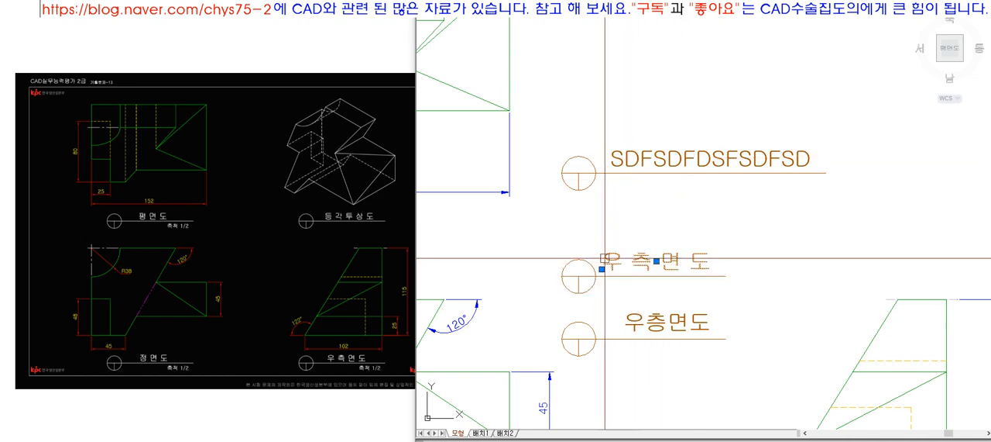
Step: Set the justification of the middle title's 우 측 면 도 text to 중간 왼쪽
left_click(635, 327)
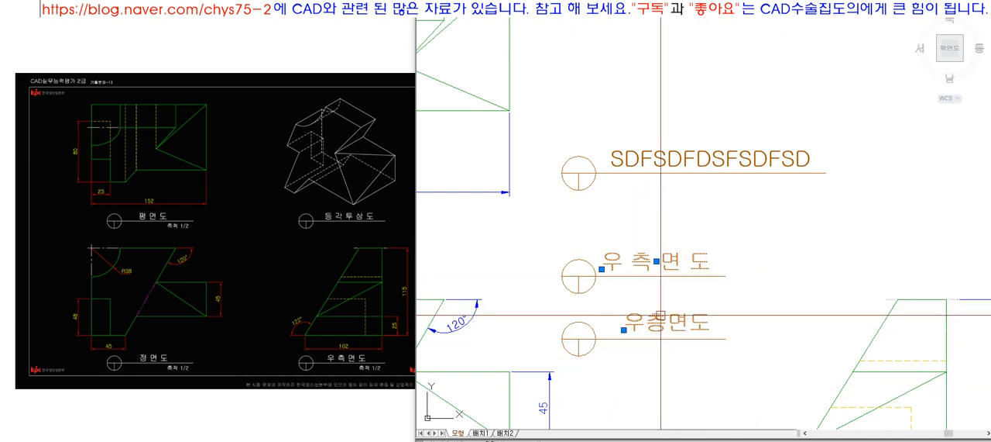
right_click(658, 80)
left_click(677, 307)
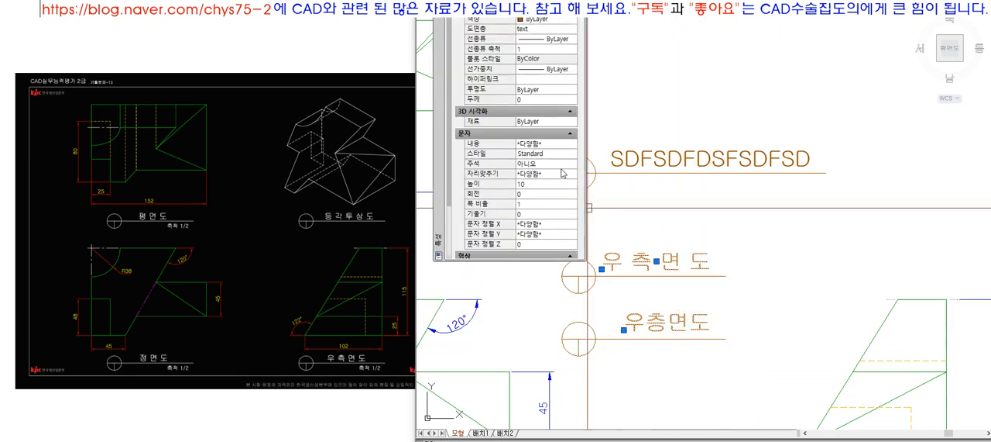
key("Escape")
left_click(666, 264)
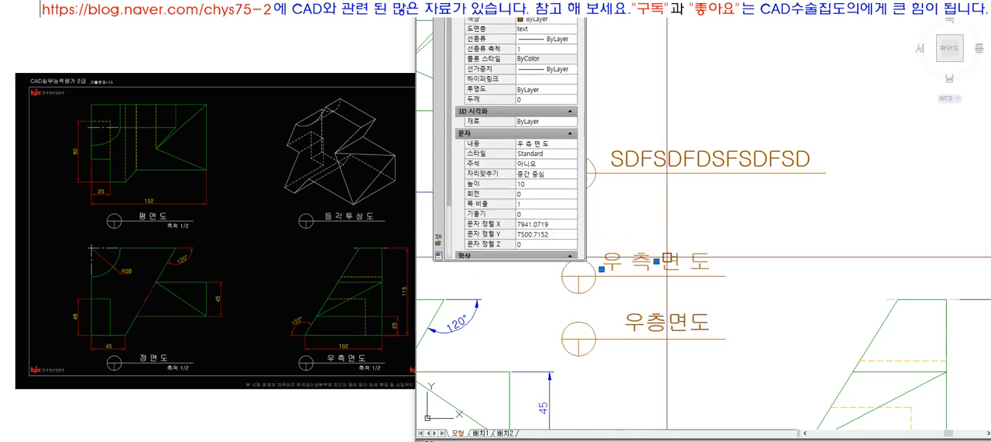
left_click(535, 178)
left_click(554, 174)
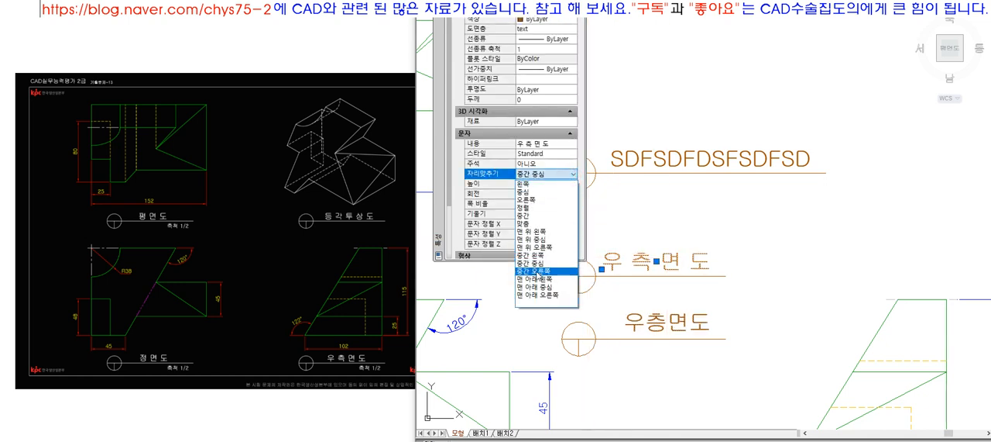
left_click(546, 254)
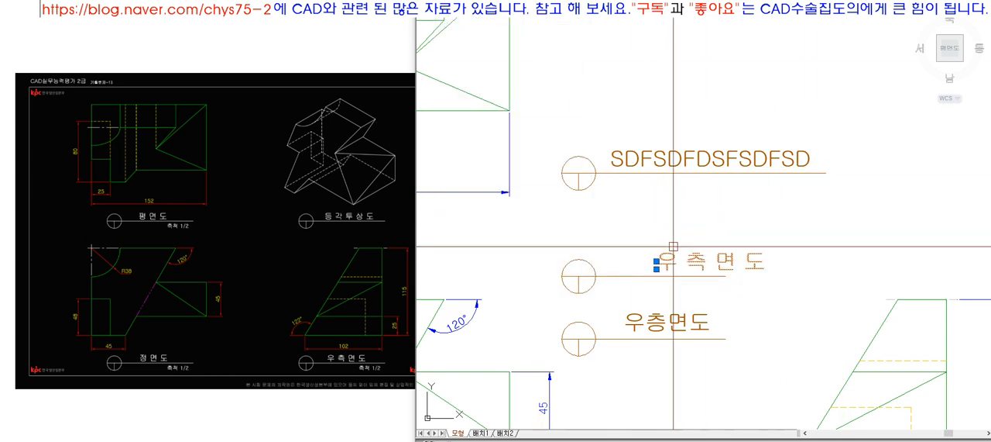
Step: Move the middle title text to the start of its line beside the circle and replace its content with DSFSDFSDFSDFSDF
left_click(656, 263)
left_click(596, 260)
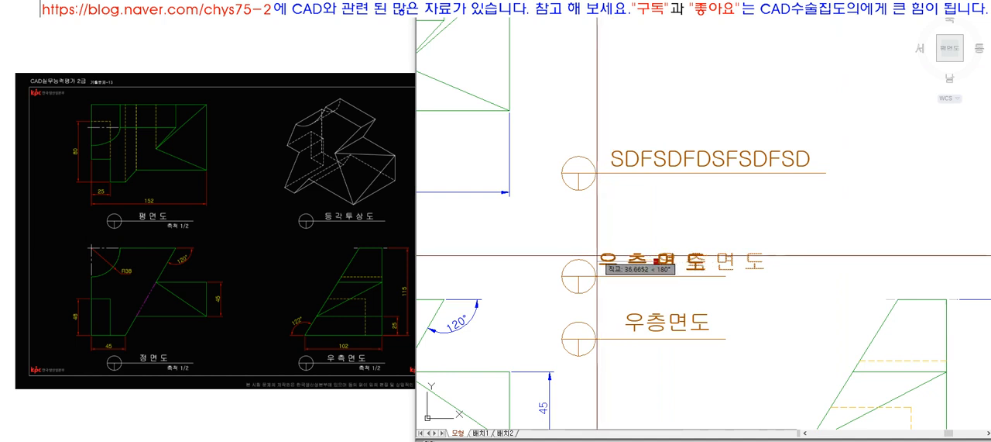
double_click(632, 264)
type("DSFSDFSDFSDFSDF")
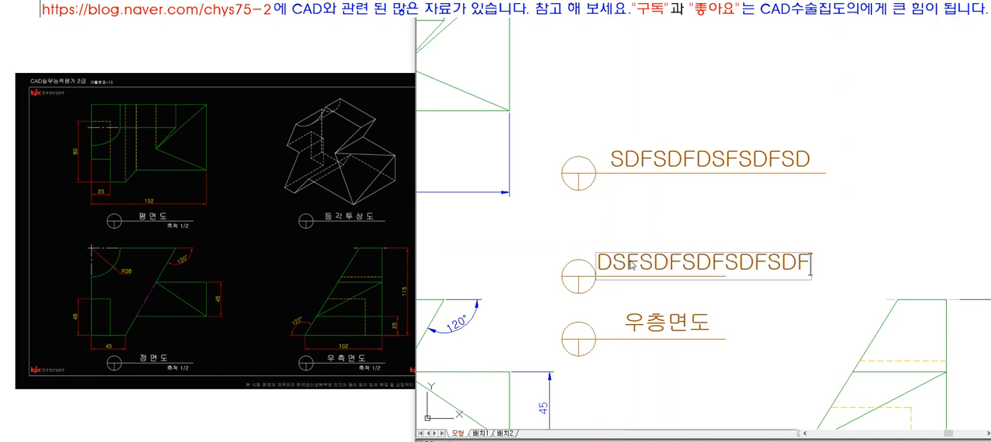
key("Return")
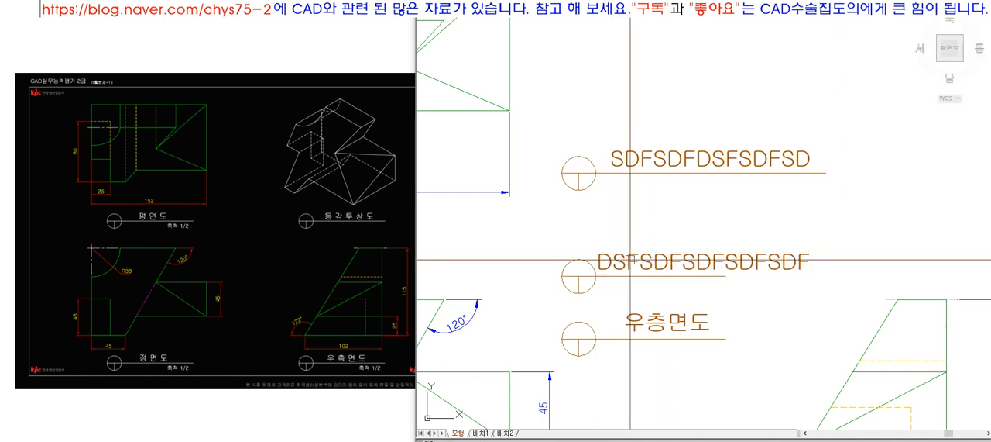
Step: Set the justification of the middle title text to 중간 오른쪽
left_click(652, 321)
left_click(626, 257)
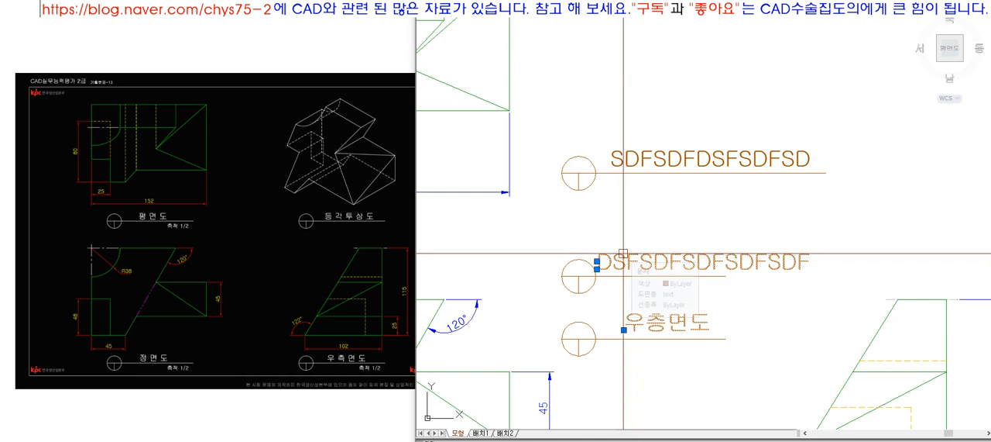
key("Escape")
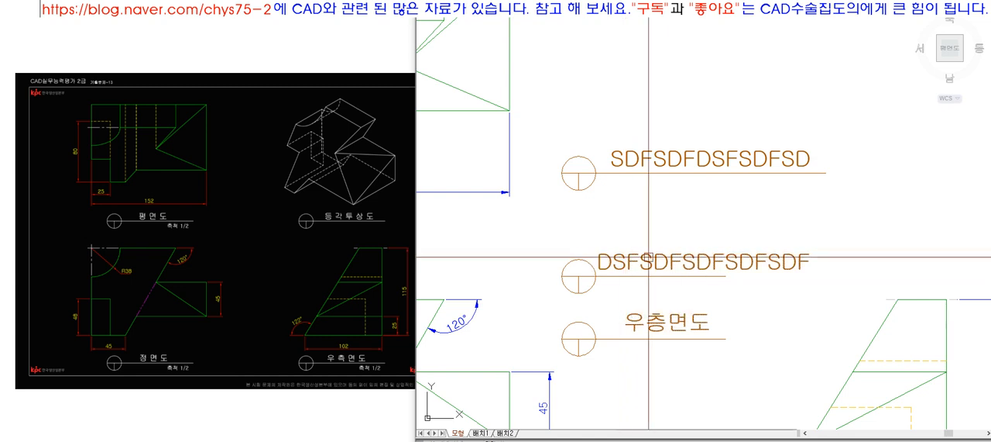
left_click(624, 256)
right_click(624, 256)
left_click(697, 239)
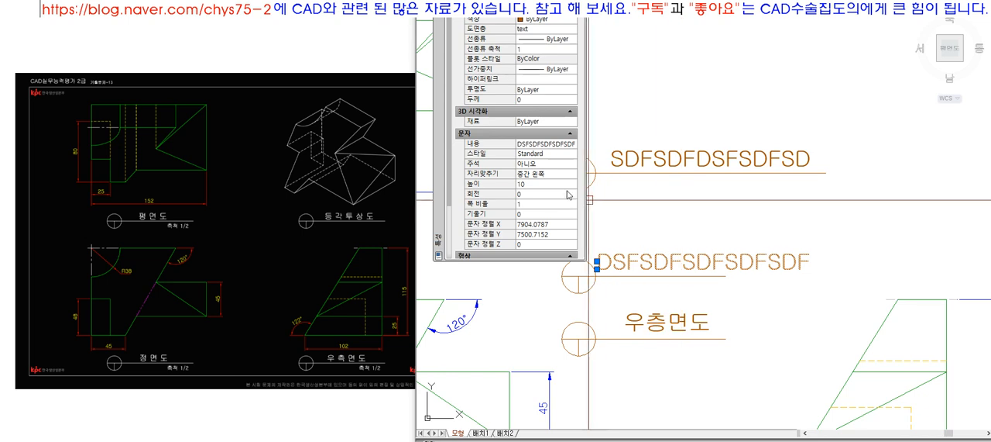
left_click(534, 176)
left_click(574, 176)
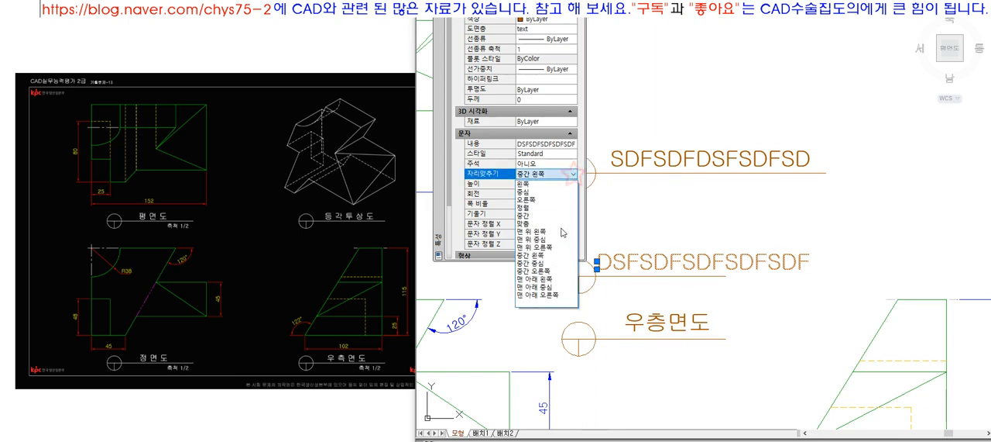
left_click(542, 271)
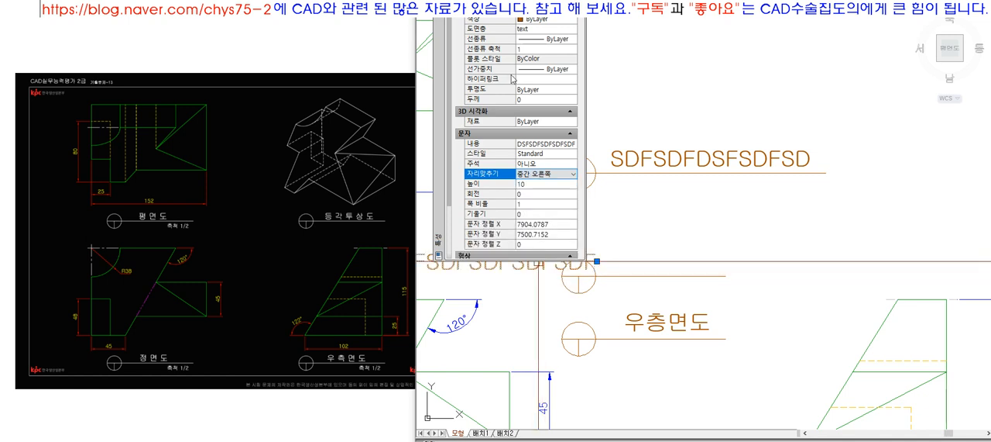
Step: Move the right-justified text back over the middle title line, past its free end, and replace its content with AFSDSDF
left_click(597, 261)
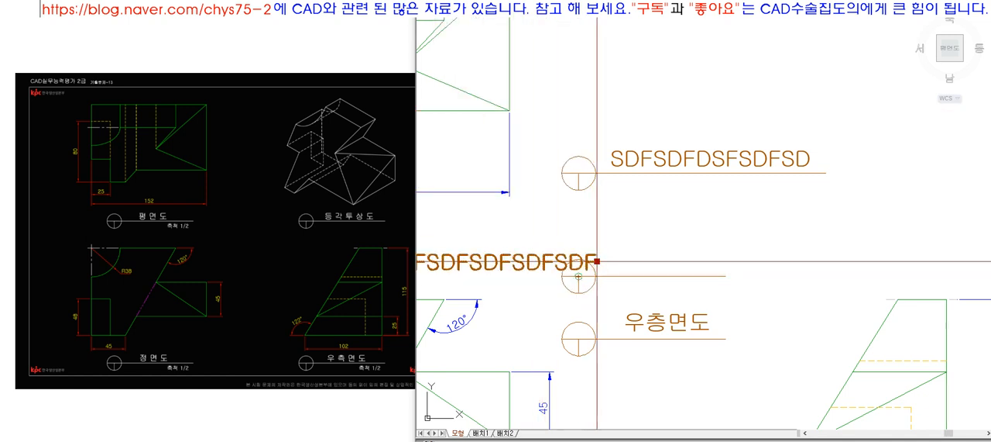
left_click(799, 261)
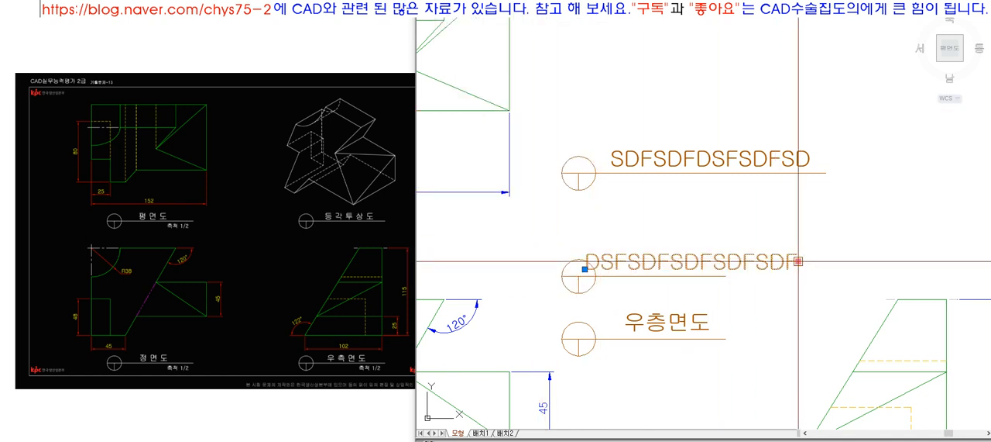
double_click(780, 267)
type("ASDF")
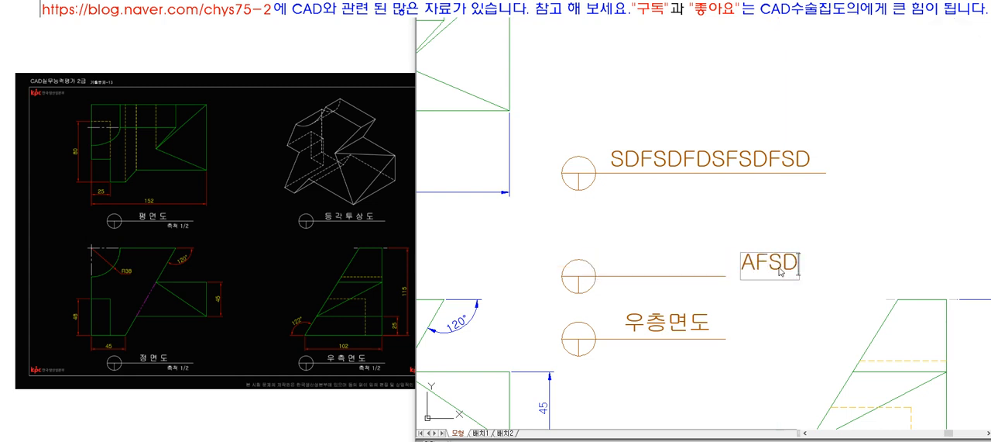
scroll(770, 261, "down", 4)
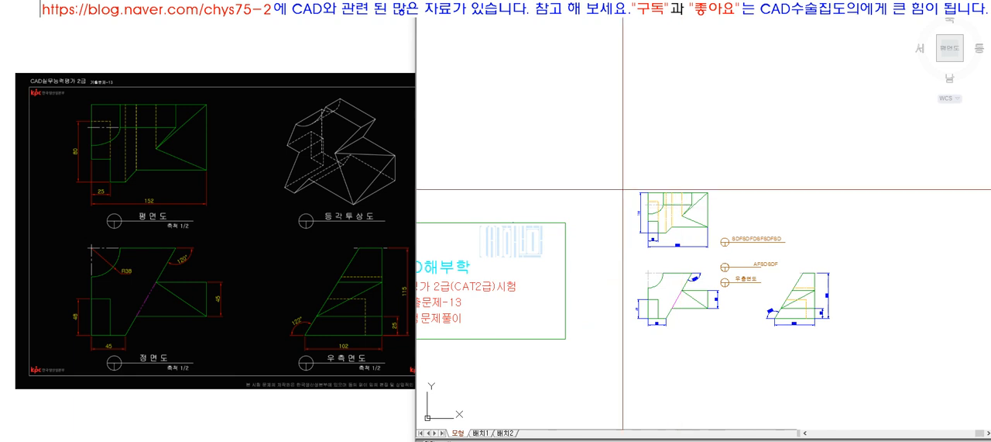
scroll(751, 285, "up", 4)
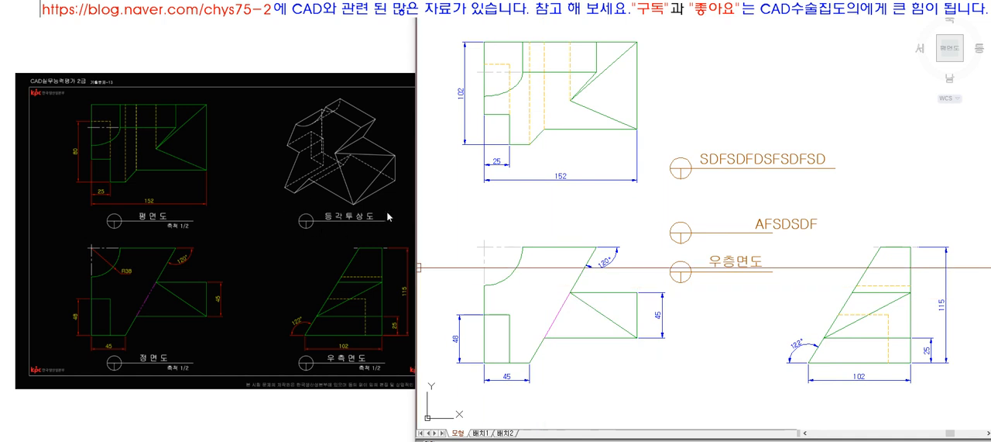
left_click(763, 159)
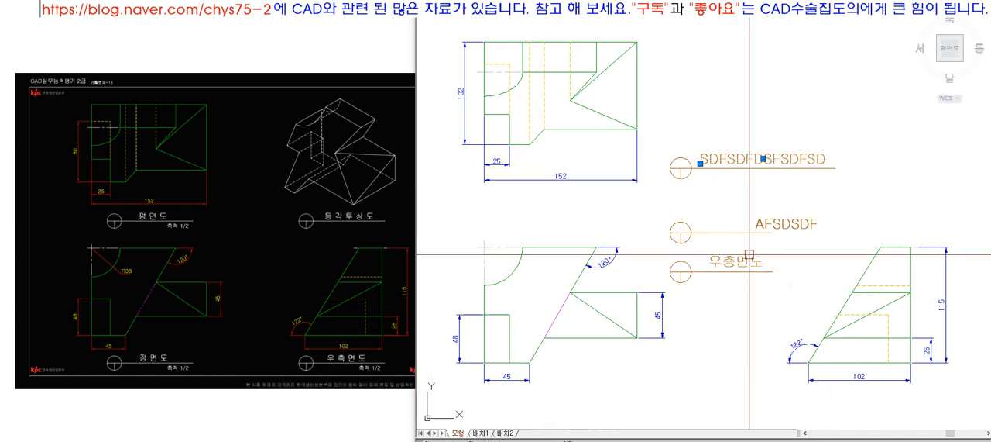
scroll(738, 217, "up", 3)
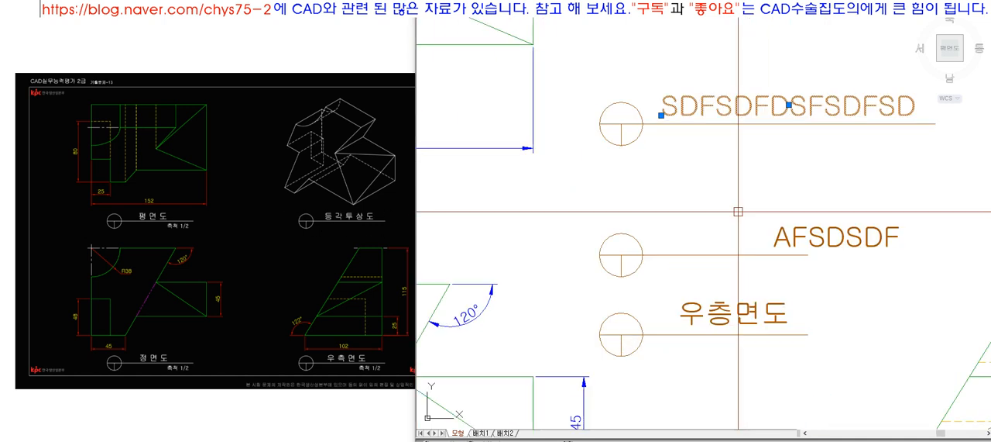
key("Escape")
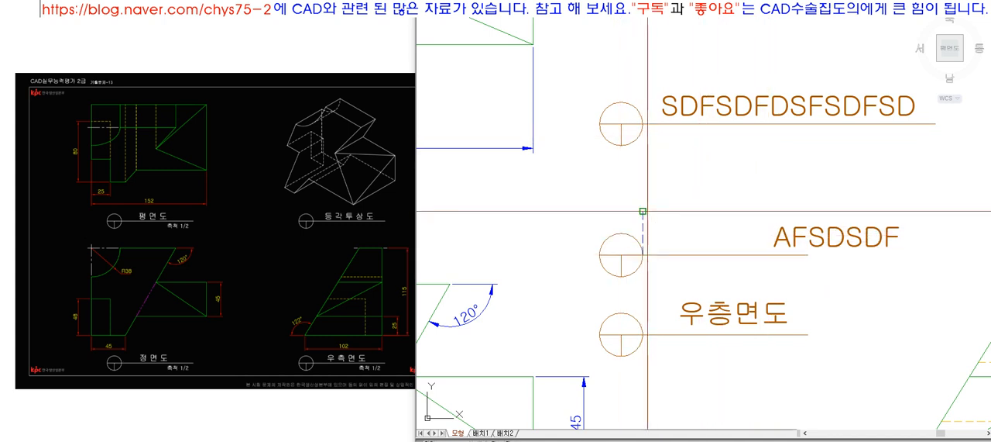
Step: Draw a diagonal across the dashed helper rectangle on the middle title line and move the top title's text so its center sits on the diagonal's midpoint
left_click(809, 211)
left_click(643, 255)
key("space")
left_click(797, 102)
left_click(789, 105)
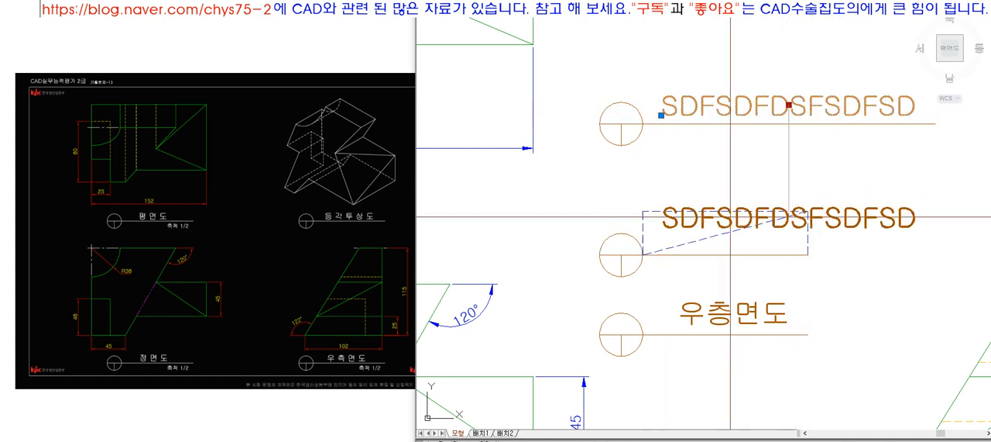
left_click(726, 233)
key("Escape")
Step: Delete the dashed helper rectangle and its diagonal above the middle title line, and replace the centered text with 평 면 도
left_click(739, 211)
key("Delete")
left_click(806, 212)
key("Delete")
left_click(808, 215)
key("Delete")
double_click(717, 233)
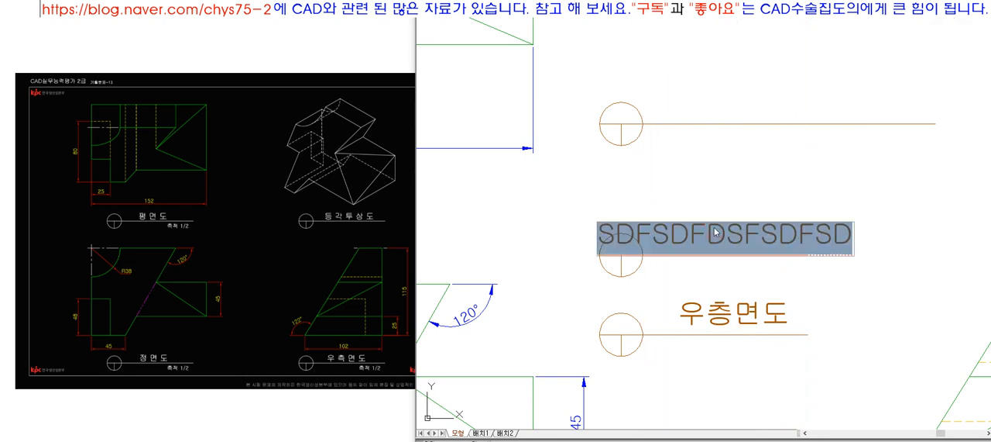
type("평 면 도")
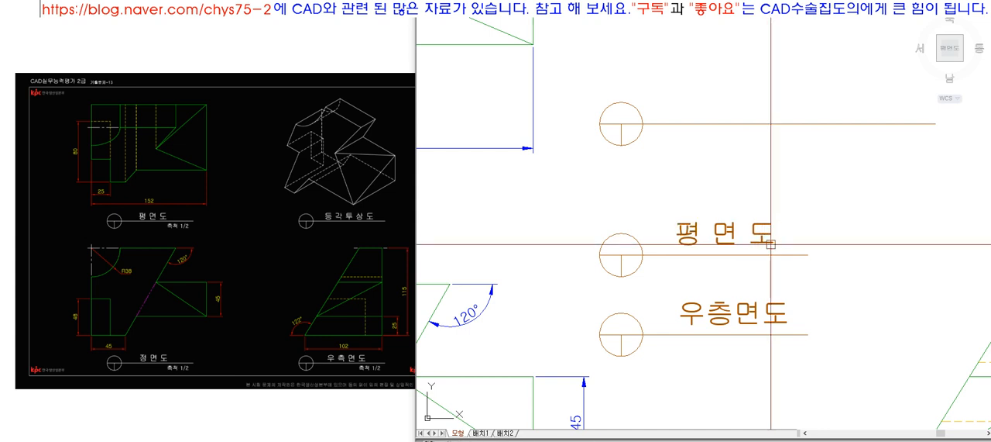
Step: Draw temporary helper lines from the start of the middle title line and vertically above the title text's center, and remove them
left_click(643, 255)
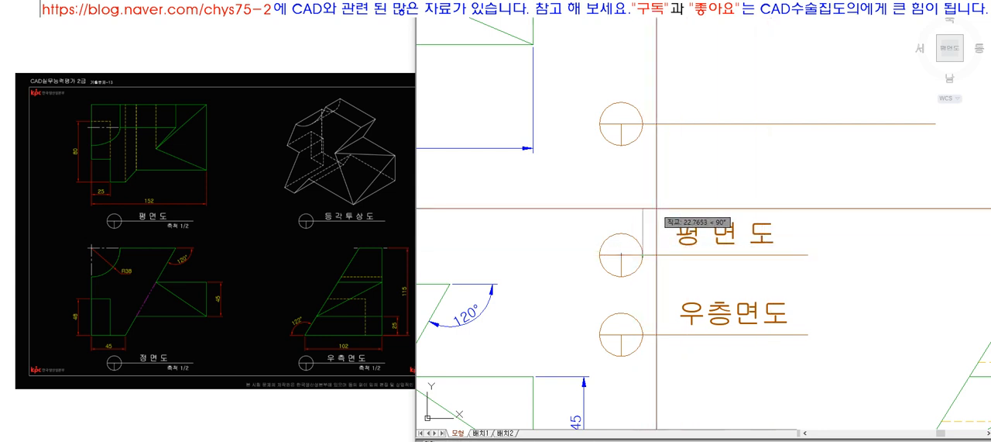
left_click(655, 208)
left_click(794, 256)
key("space")
key("space")
left_click(742, 237)
left_click(745, 175)
key("space")
left_click(739, 237)
key("Delete")
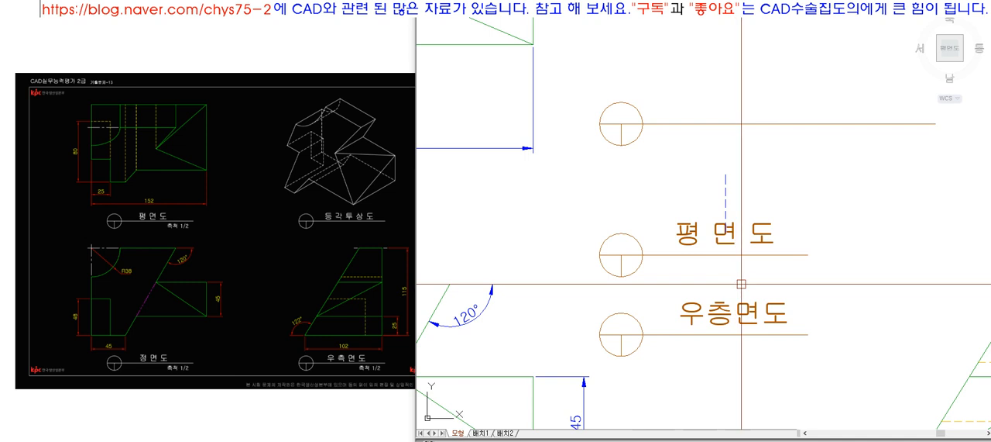
left_click(726, 199)
left_click(726, 225)
left_click(737, 277)
key("Escape")
Step: Adjust the height of the 평 면 도 text above its title line with a straight vertical move
left_click(759, 231)
left_click(726, 232)
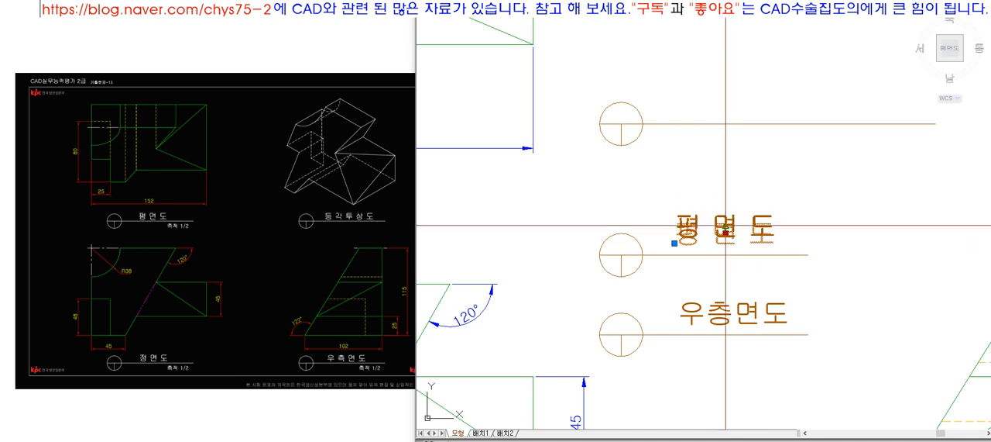
key("m")
key("space")
left_click(841, 224)
left_click(841, 233)
Step: Delete the 우측면도 title below and the empty title symbol above, leaving only the middle 평 면 도 title
left_click(800, 364)
left_click(602, 307)
key("Delete")
left_click(730, 165)
left_click(575, 96)
key("Delete")
Step: Replace the remaining title's 평 면 도 text with 우 측 면 도
scroll(547, 171, "down", 5)
key("z")
key("space")
left_click(546, 168)
left_click(724, 255)
double_click(720, 229)
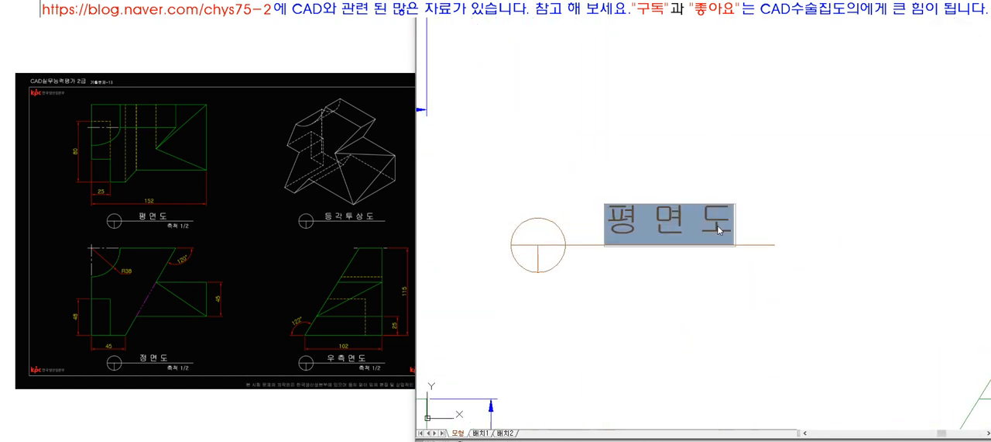
type("우측면도")
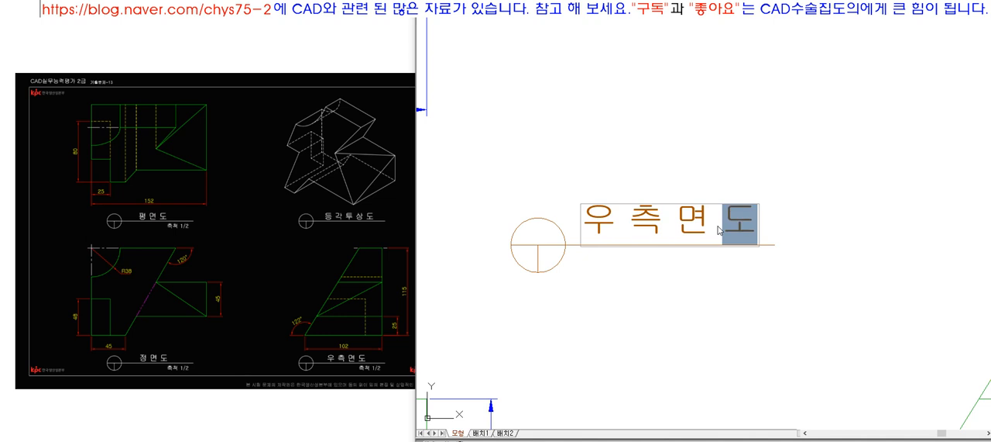
key("Return")
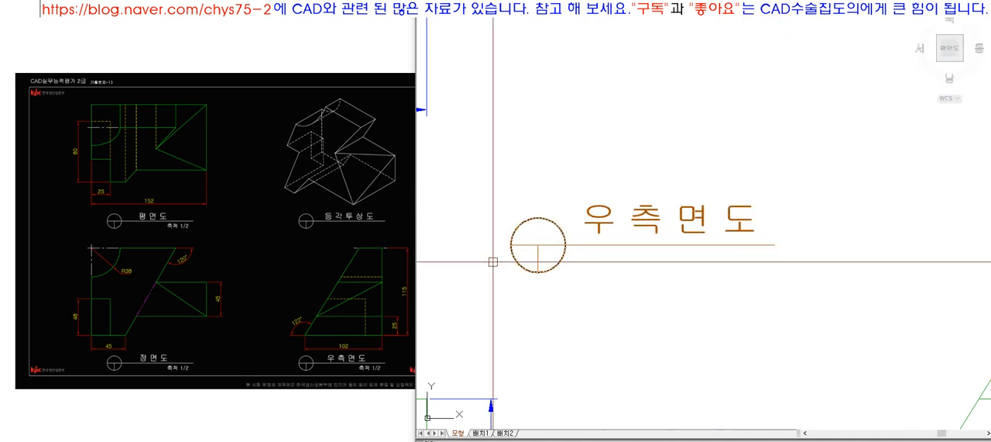
scroll(715, 249, "down", 5)
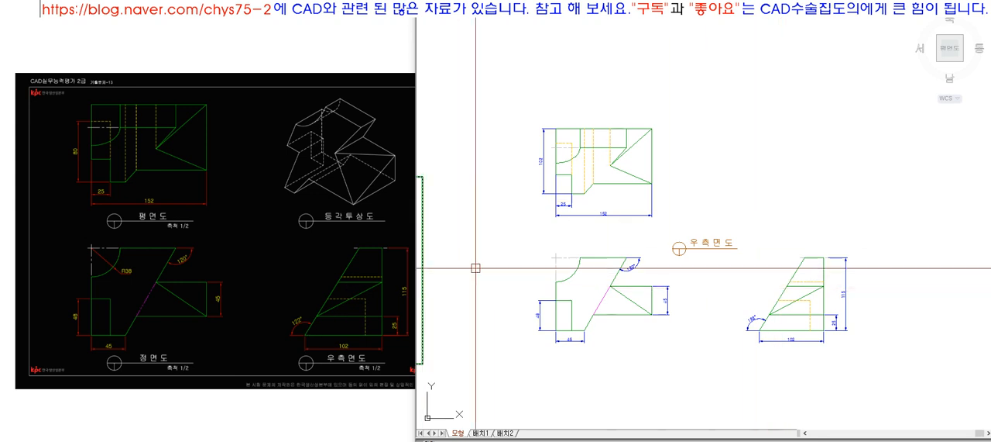
scroll(745, 262, "up", 2)
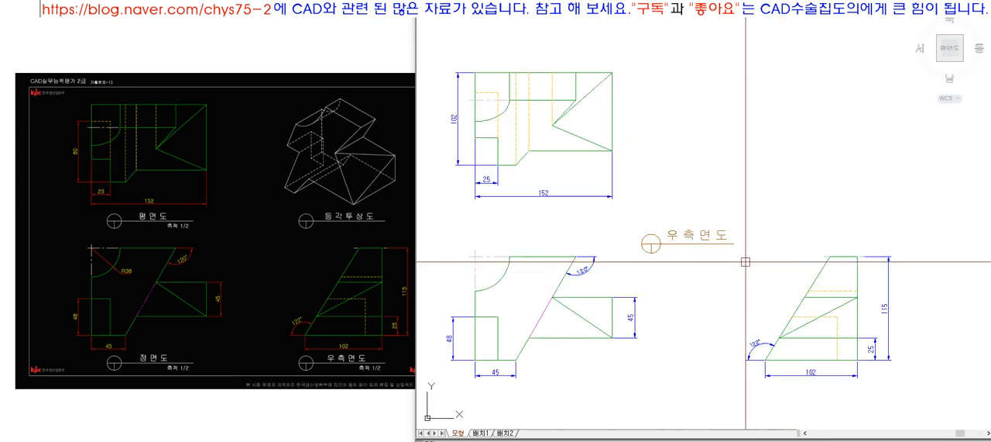
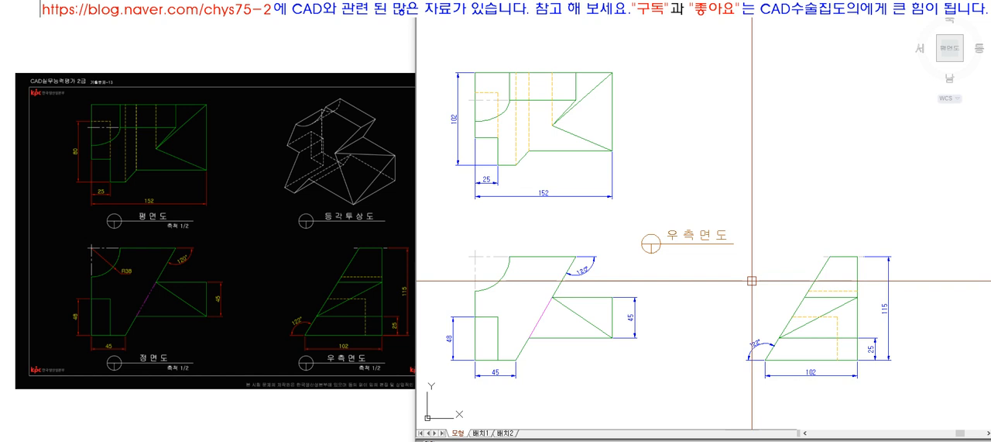
Step: Zoom out to the drawing extents to show the title block and all the dimensioned views together
scroll(752, 281, "down", 4)
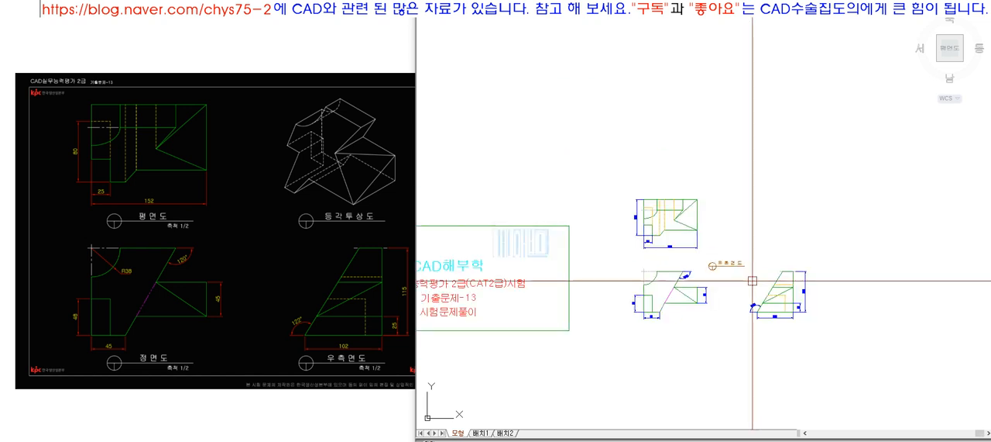
type("z")
key("Return")
type("e")
key("Return")
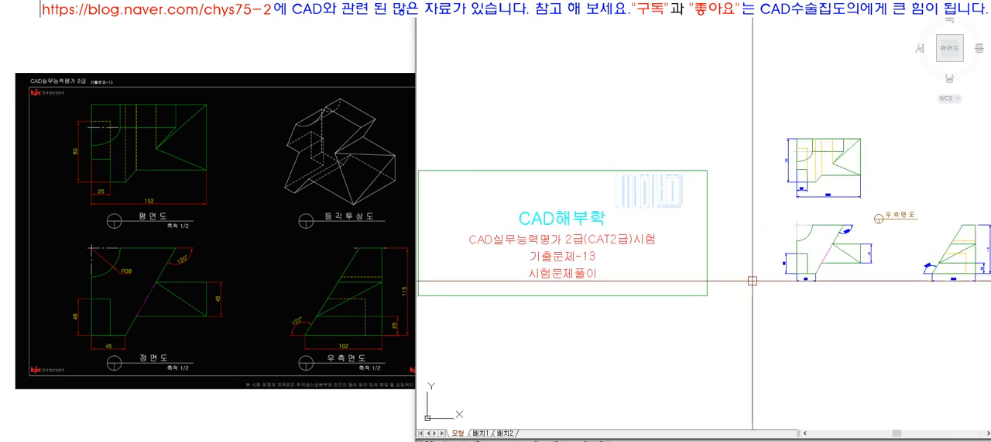